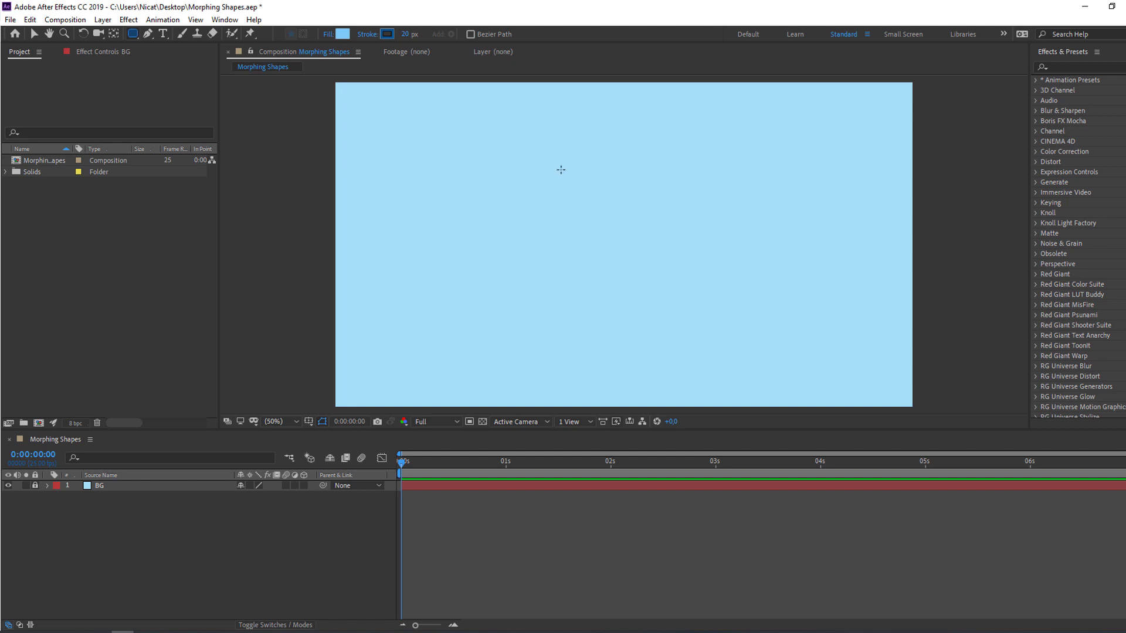
Step: Draw a rounded rectangle about 640 × 502 px in the upper composition and centre it horizontally
drag(501, 128, 697, 282)
key(v)
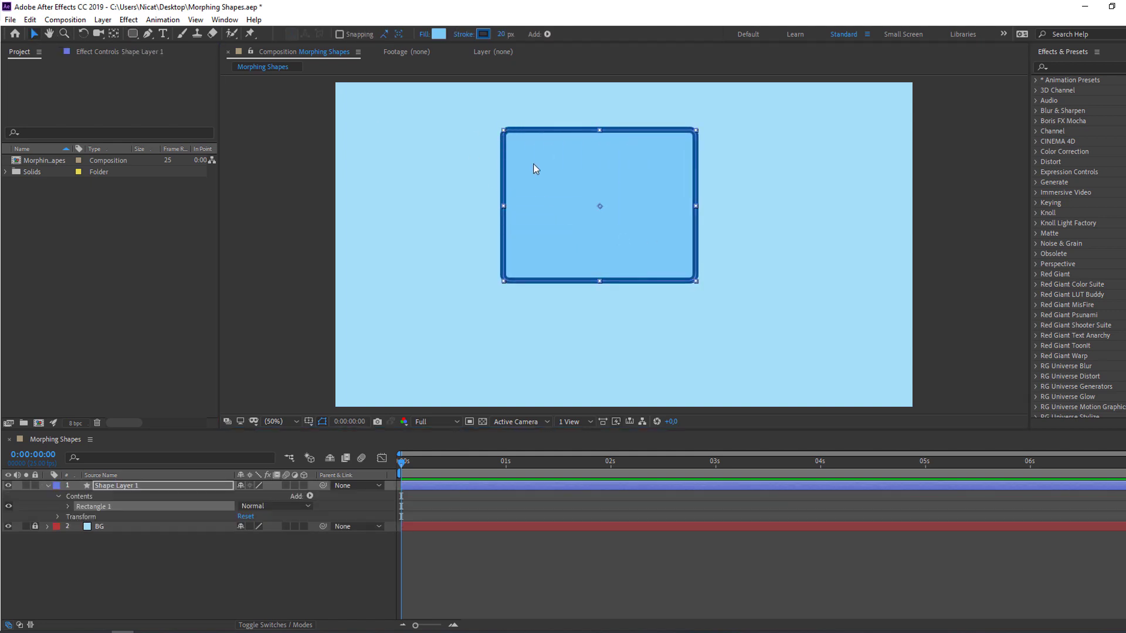
drag(571, 164, 600, 174)
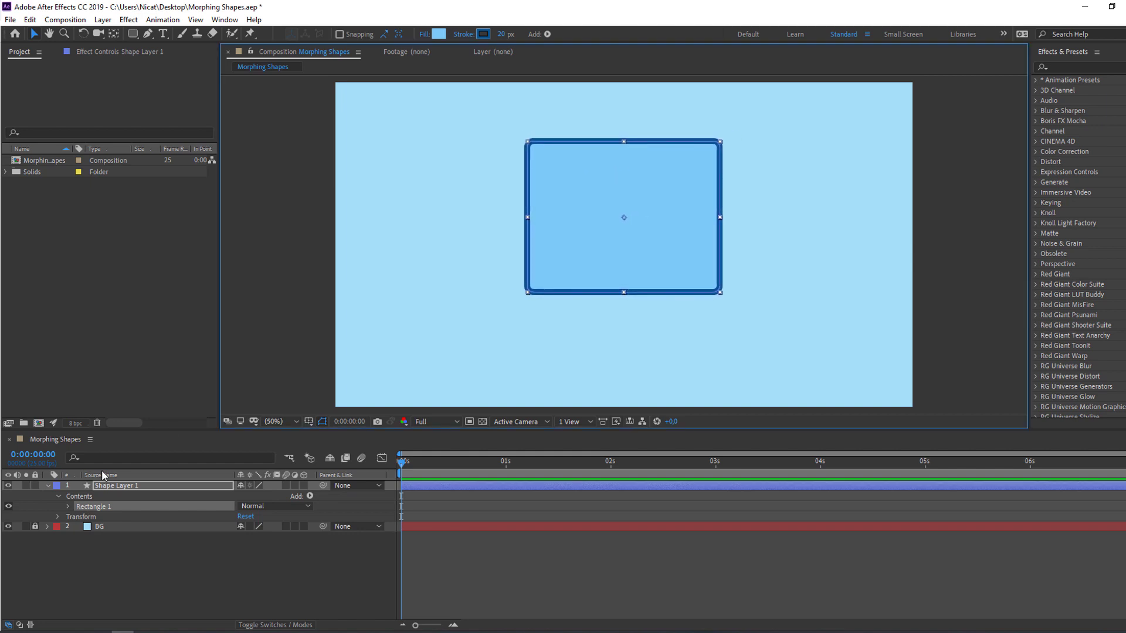
Step: Collapse the new shape layer and rename it 01
click(48, 485)
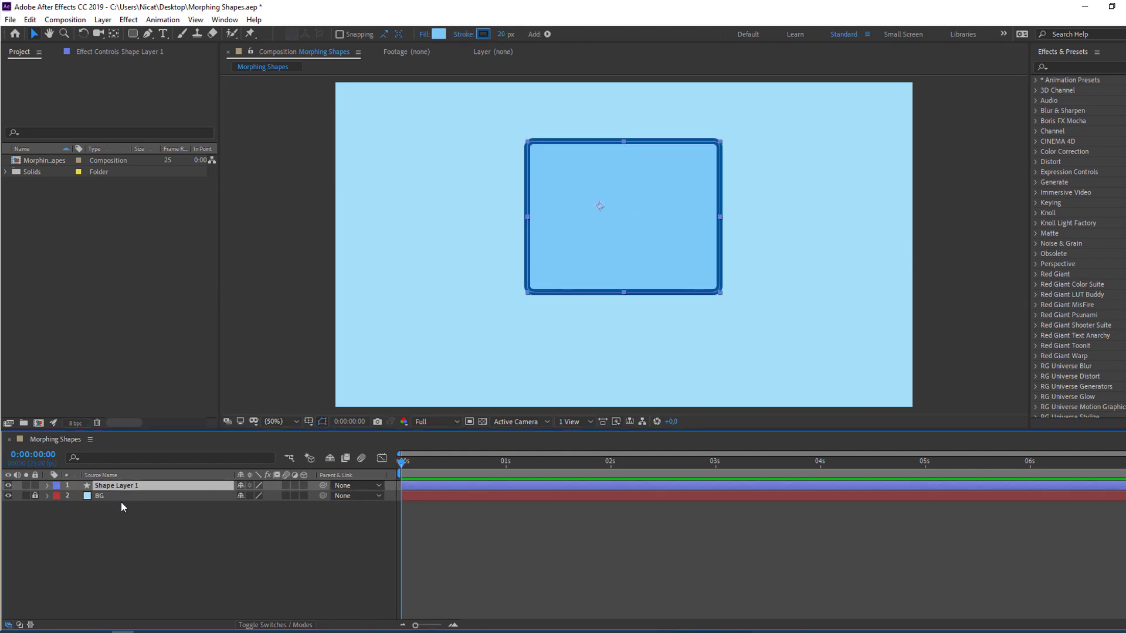
key(Return)
text(01)
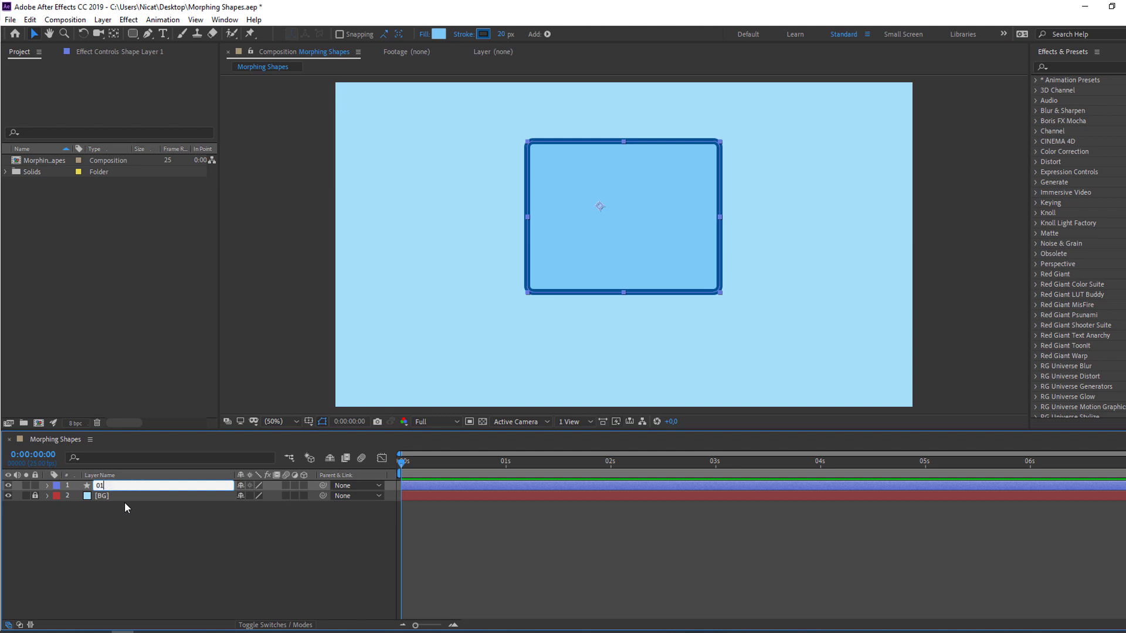
key(Return)
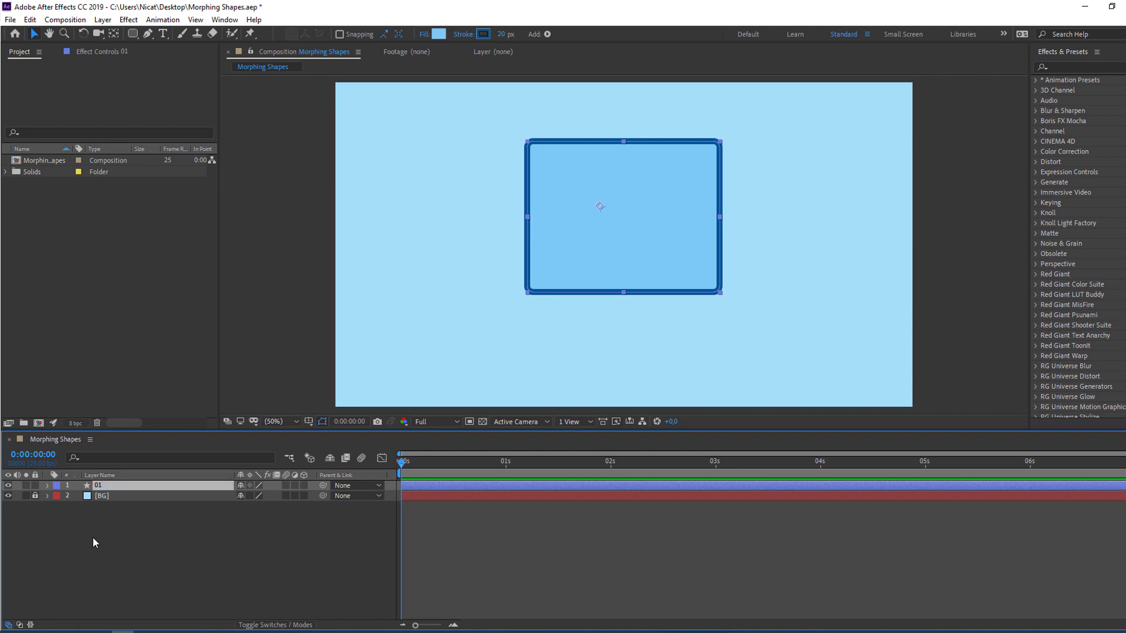
Step: Set the fill colour of the rectangle on layer 01 to white (FFFFFF) and deselect the layer
click(438, 34)
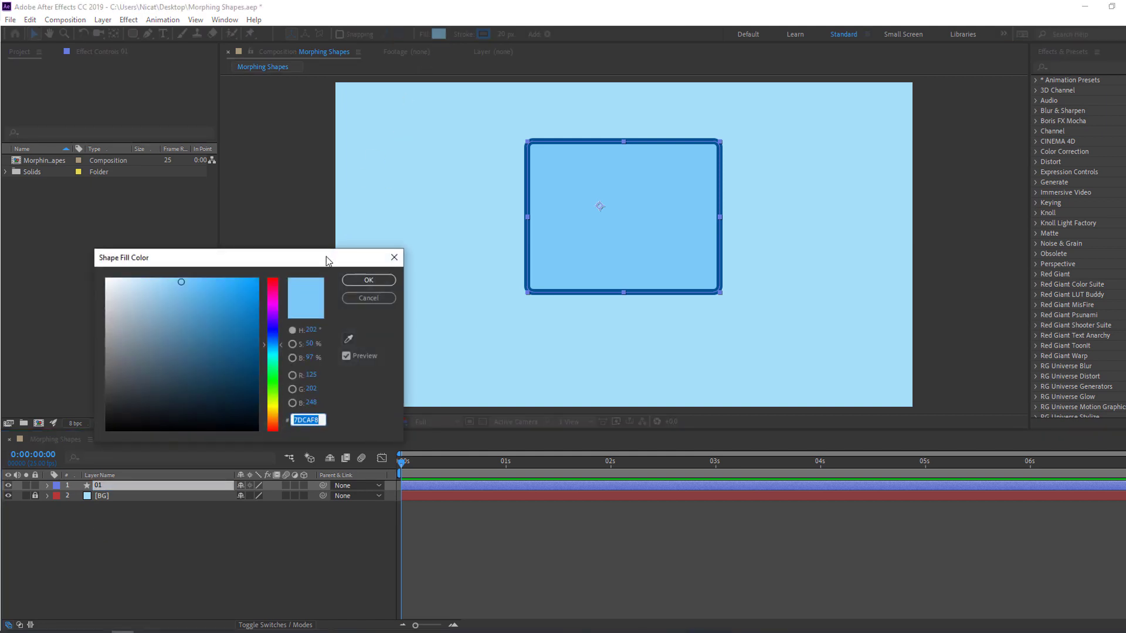
drag(325, 255, 347, 221)
drag(213, 256, 124, 248)
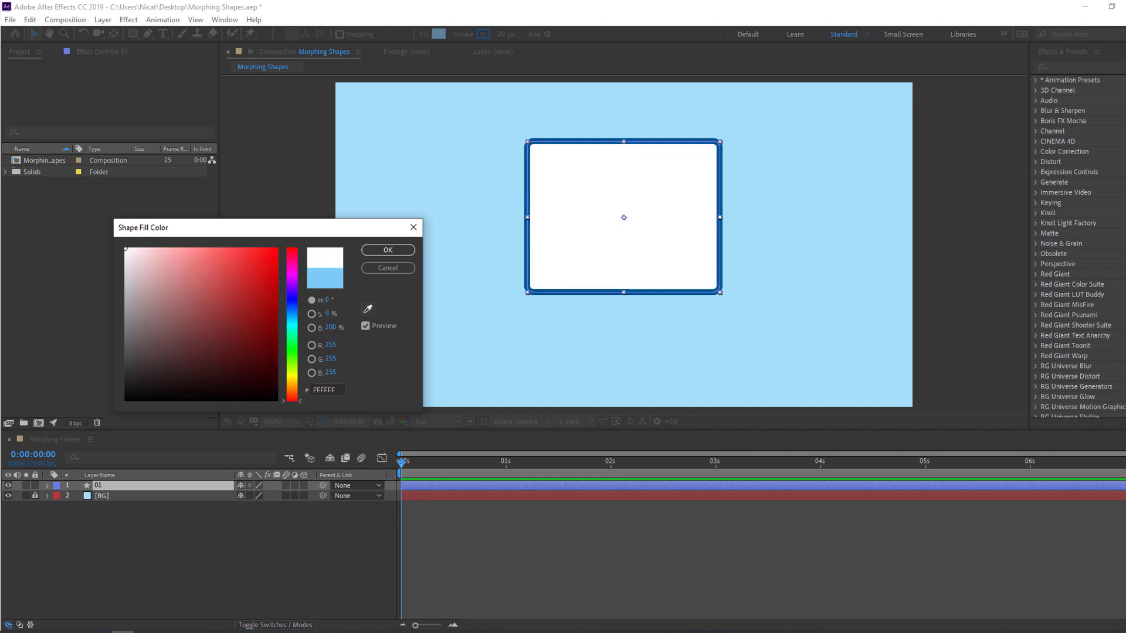
click(374, 254)
click(234, 588)
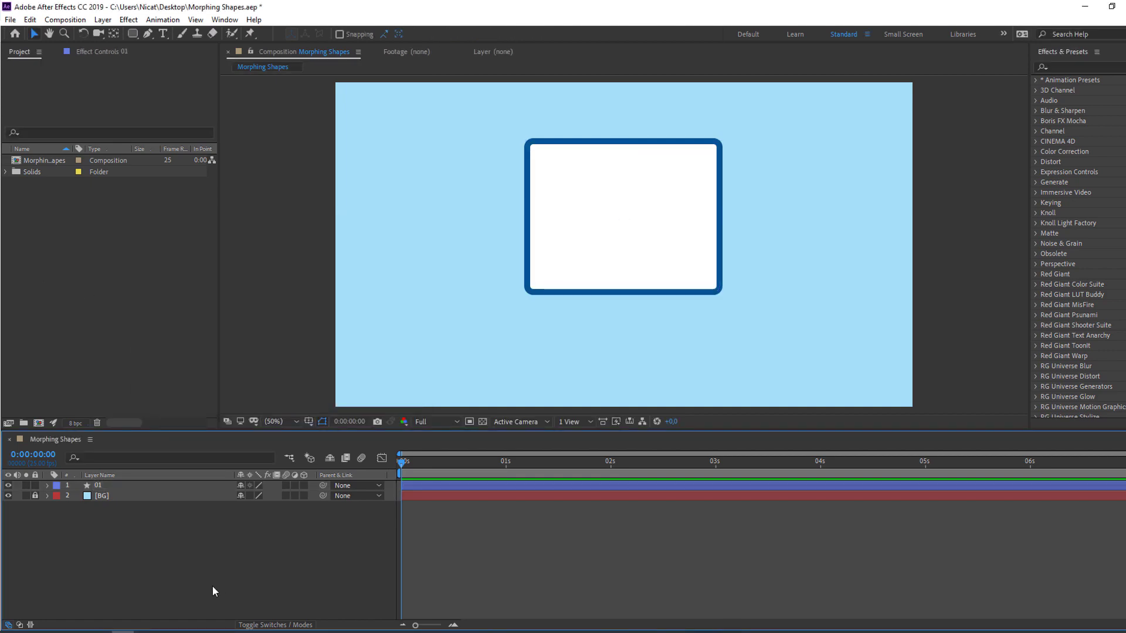
Step: Set the roundness of layer 01's rectangle path to 48
click(100, 485)
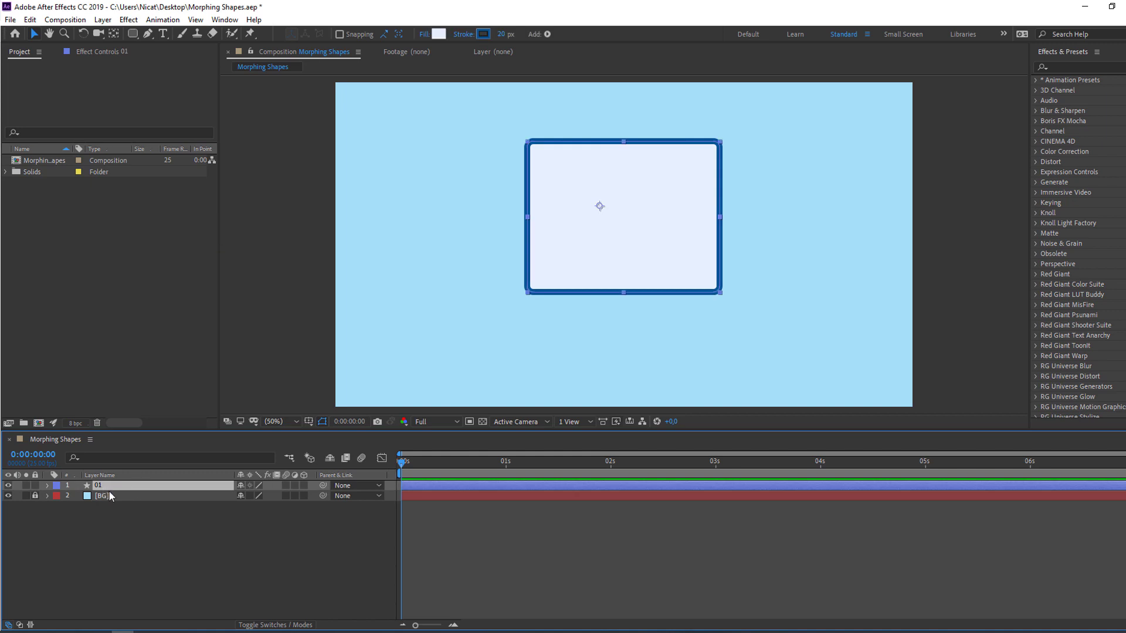
click(47, 486)
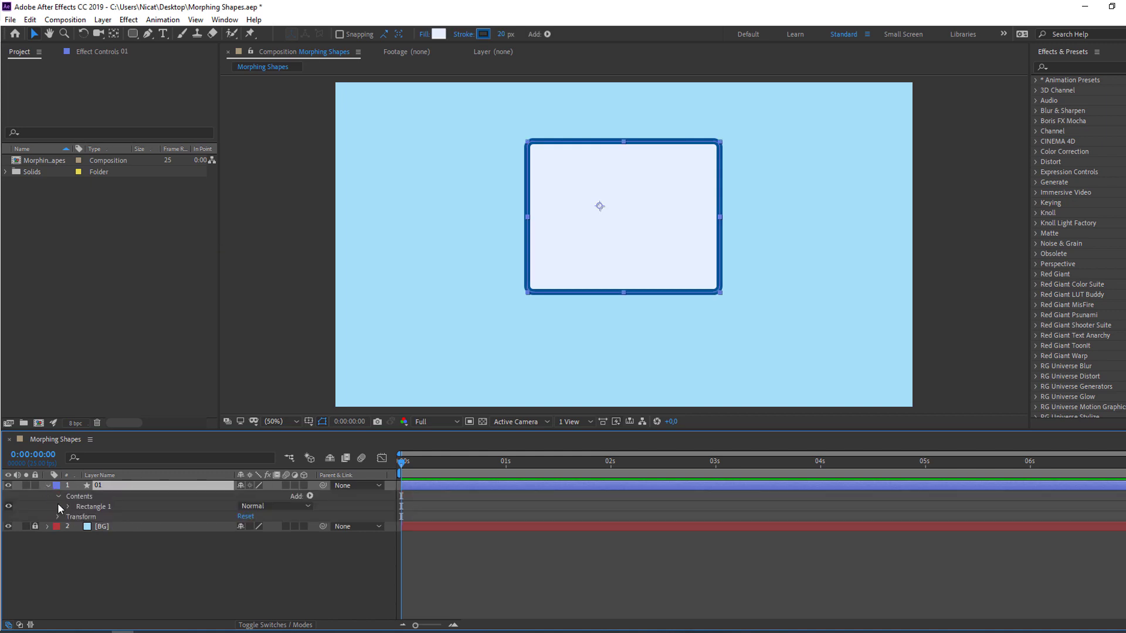
click(111, 508)
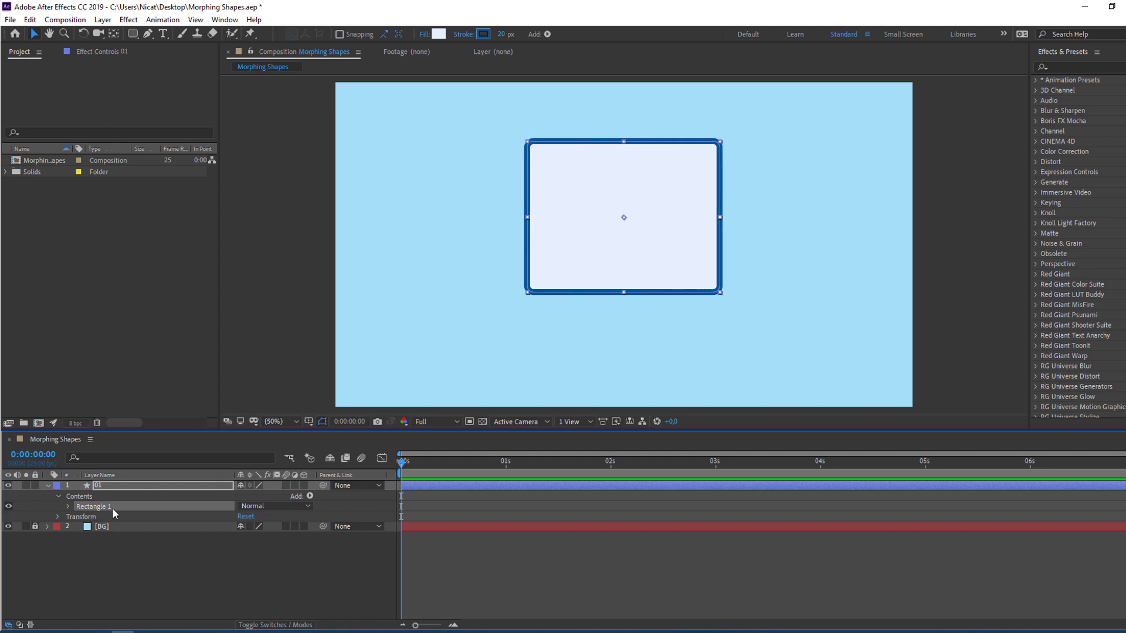
click(68, 507)
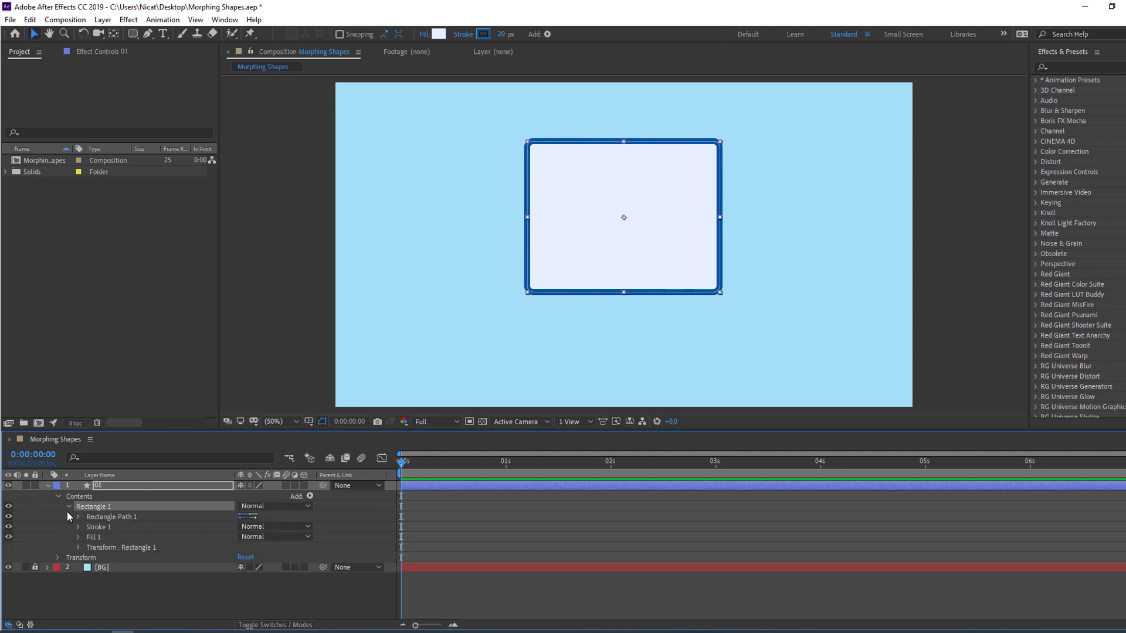
click(122, 517)
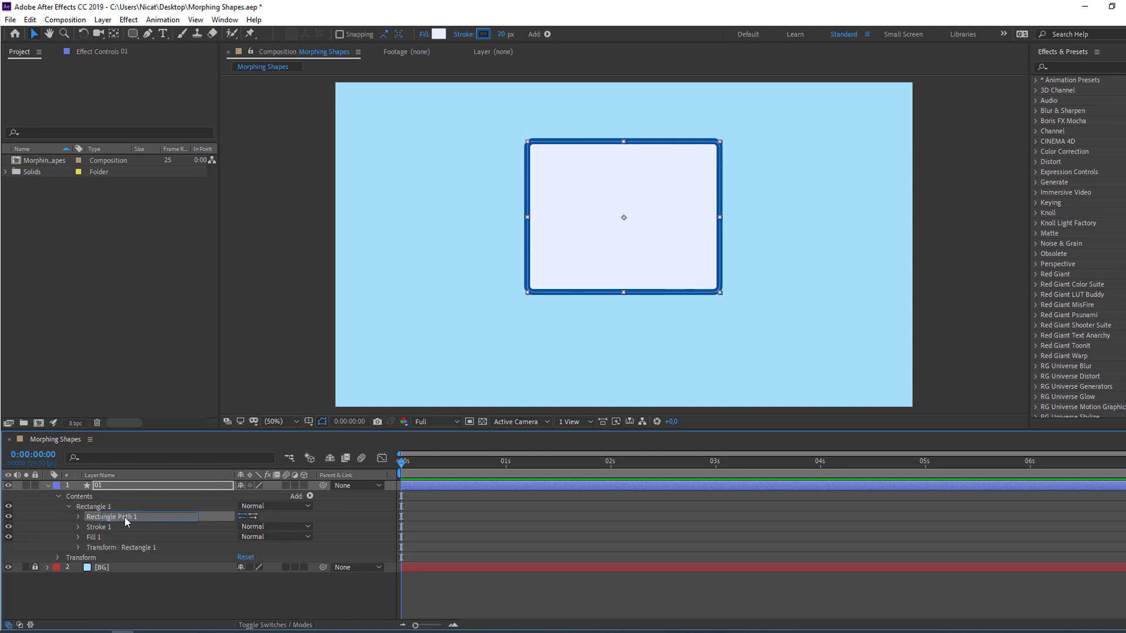
click(79, 516)
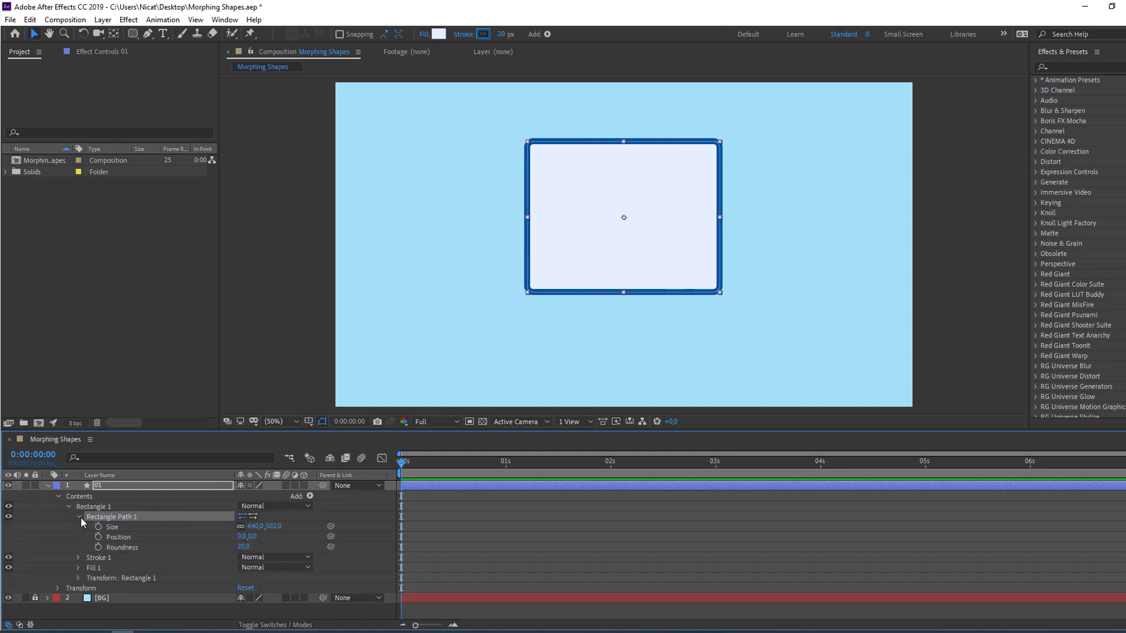
click(124, 546)
drag(243, 546, 275, 550)
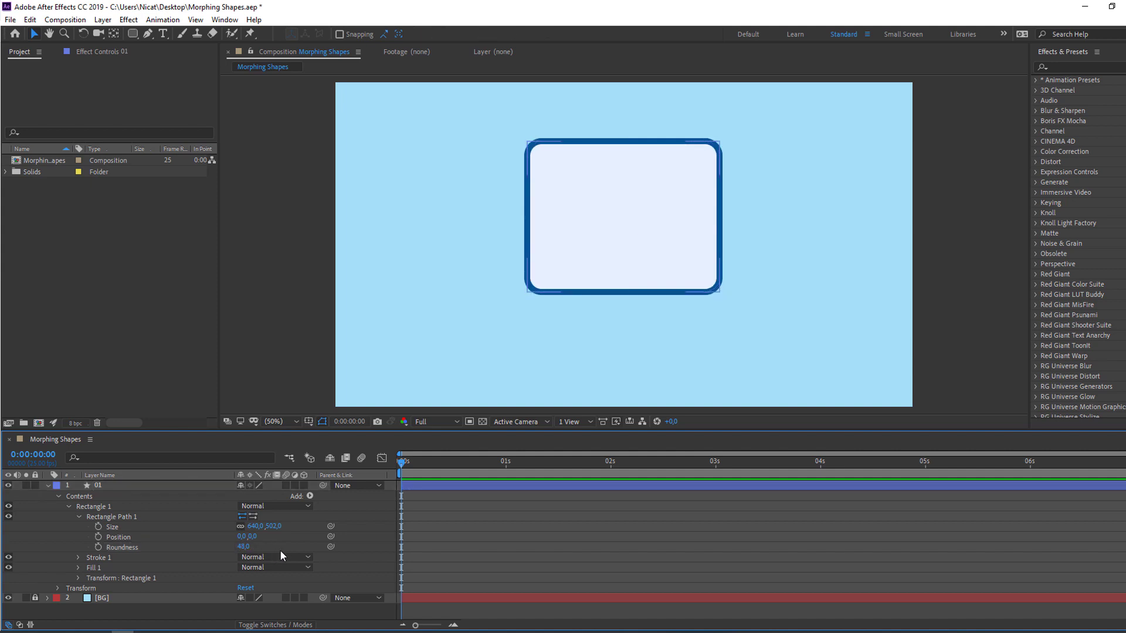
Step: Unlink the size proportions of layer 01's rectangle path and set its width to 805
click(105, 527)
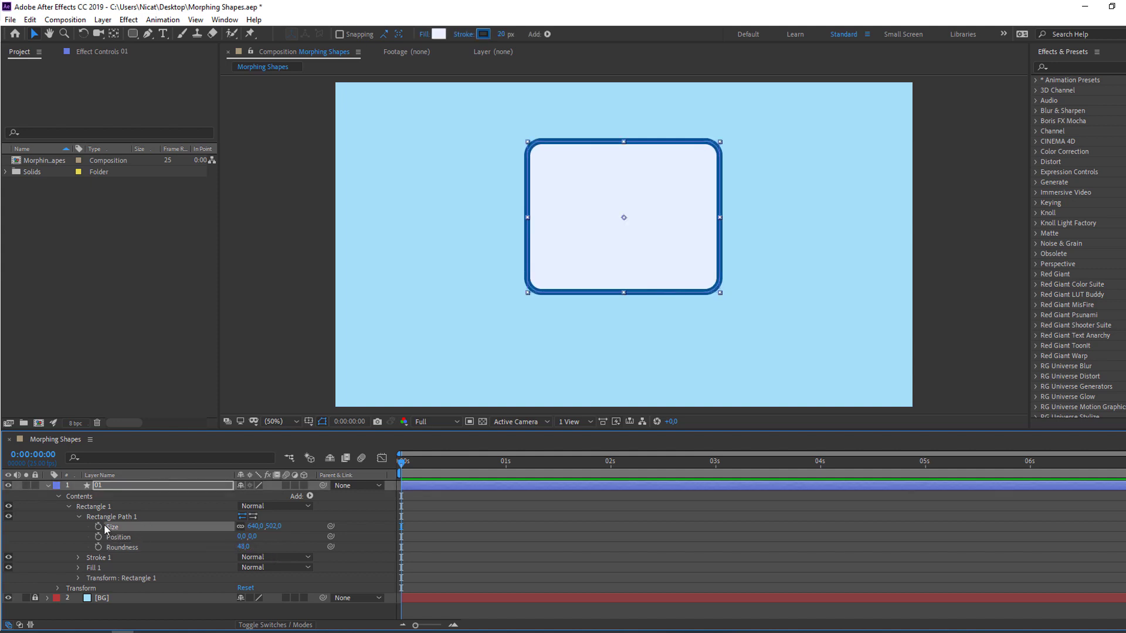
click(240, 526)
drag(255, 527, 363, 522)
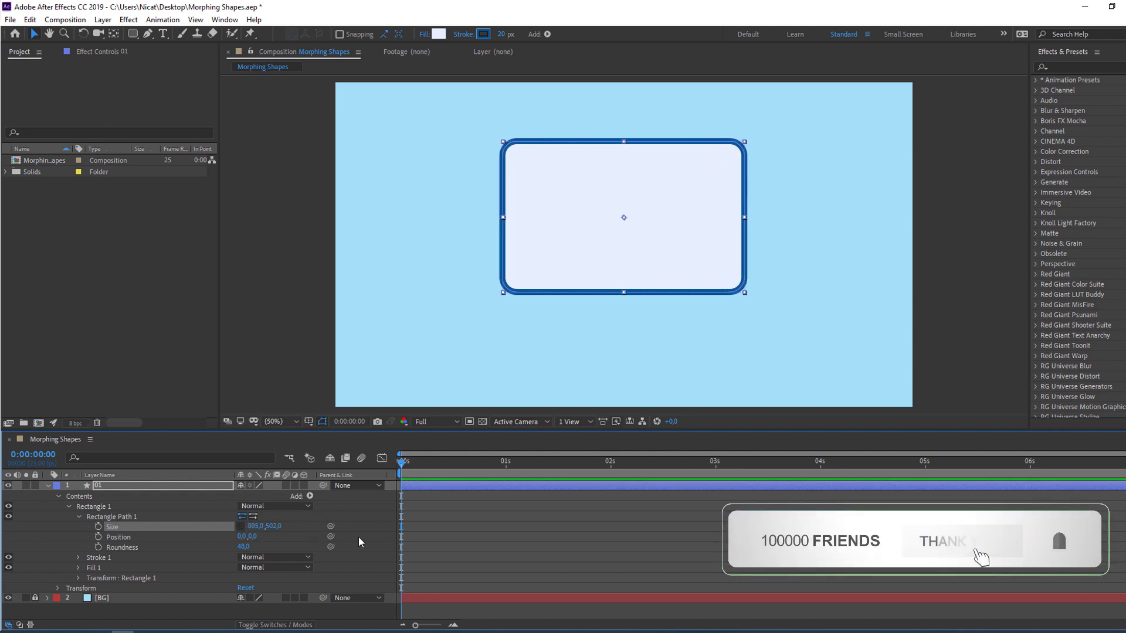
Step: Move the rectangle down to about the middle of the composition and collapse layer 01's properties
click(293, 319)
scroll(293, 328, down, 1)
scroll(301, 344, up, 1)
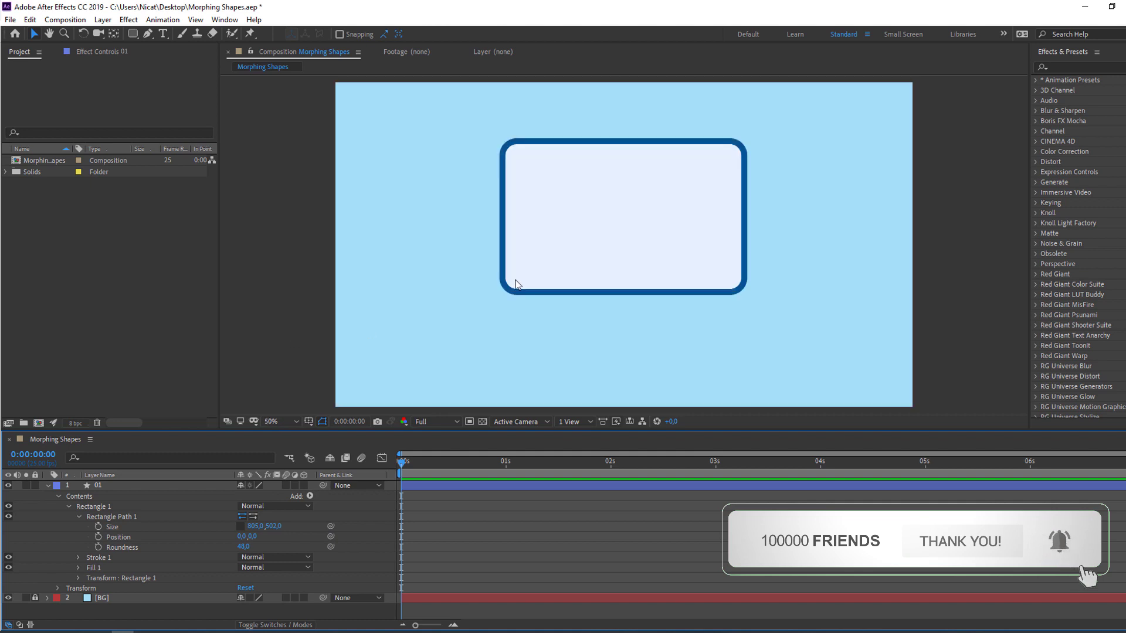
click(535, 261)
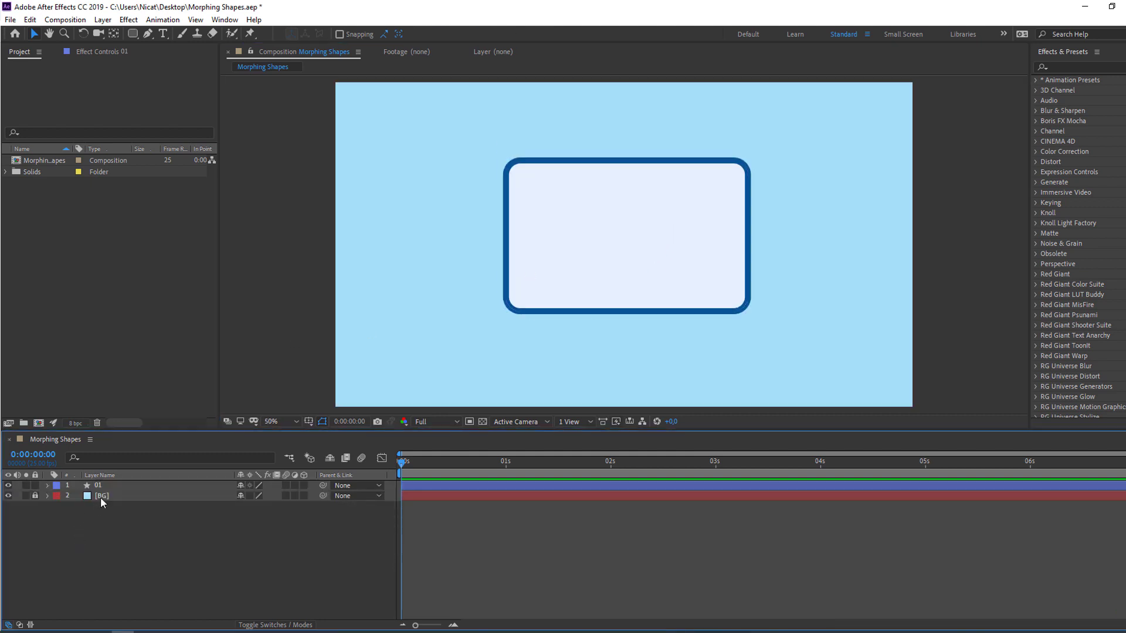
Step: Duplicate layer 01 and set the copy's rectangle path size to 717 × 429 to form an inner frame
click(97, 484)
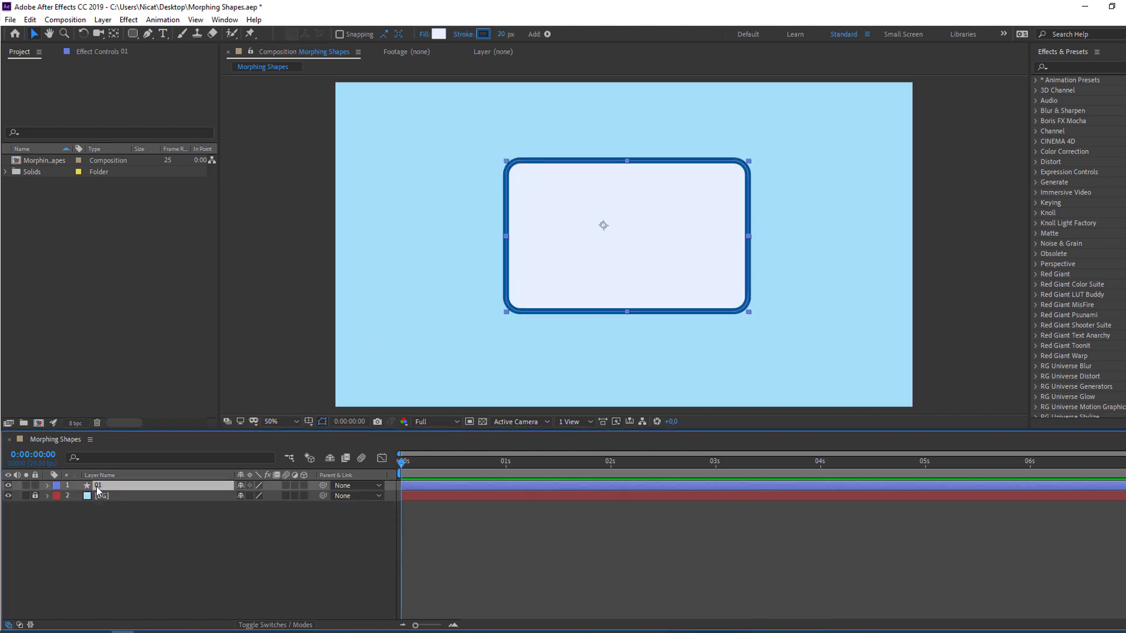
key(ctrl+d)
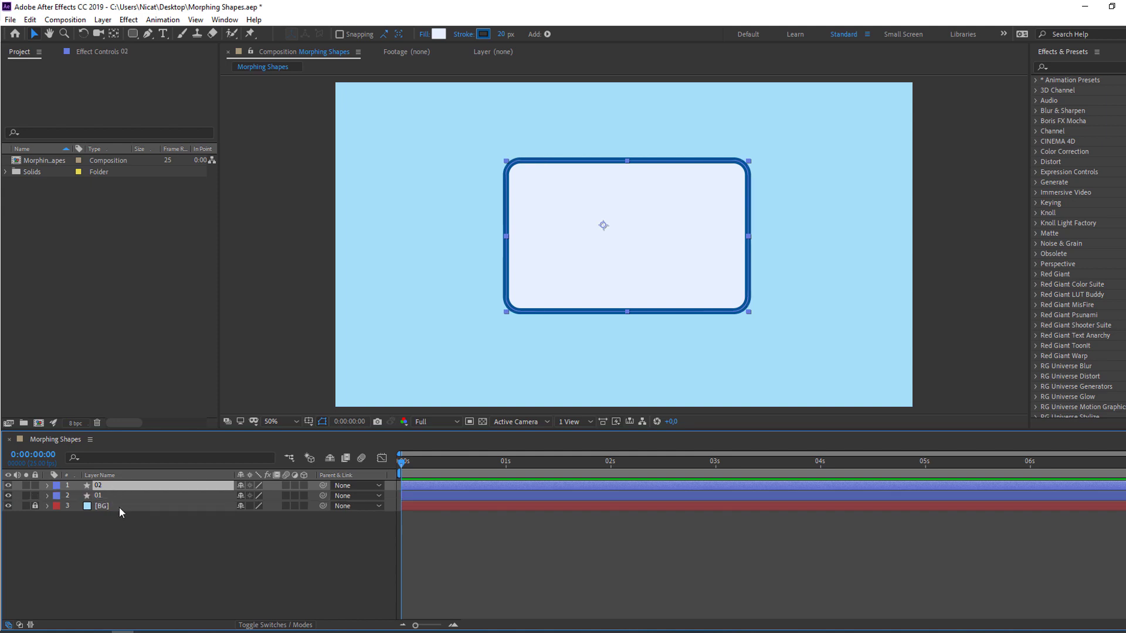
click(47, 485)
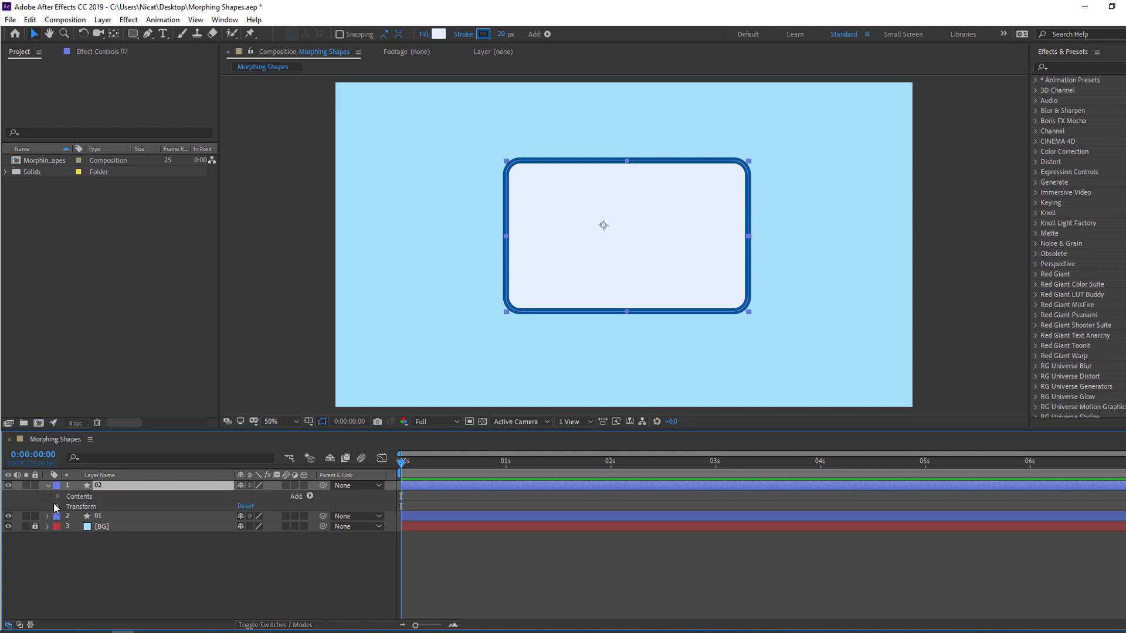
click(58, 496)
click(93, 508)
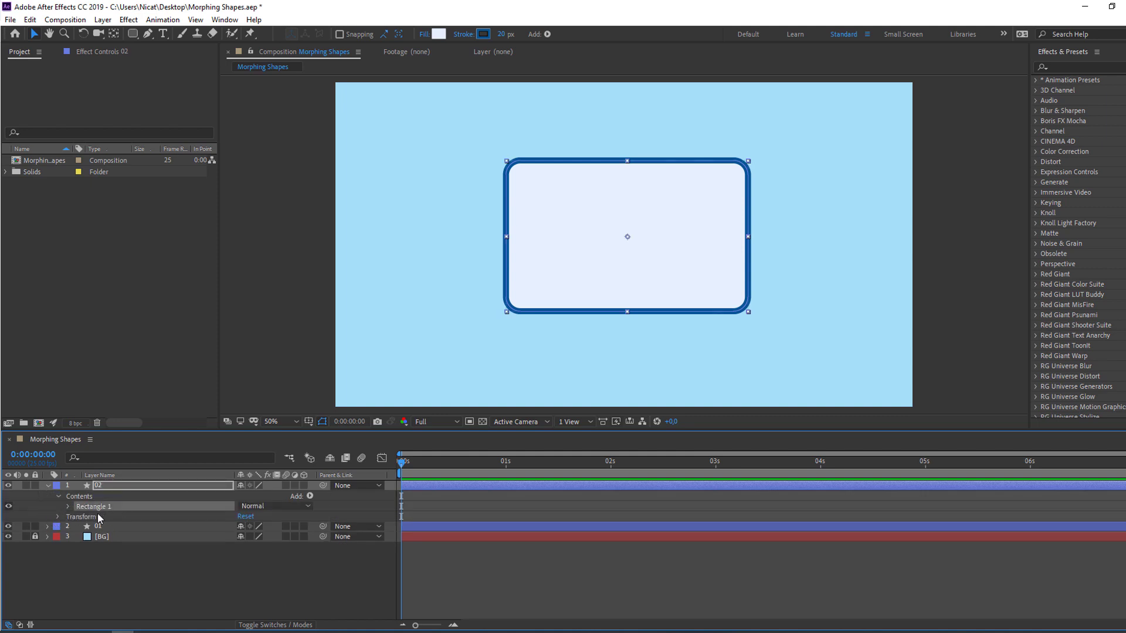
click(68, 507)
click(101, 518)
click(79, 517)
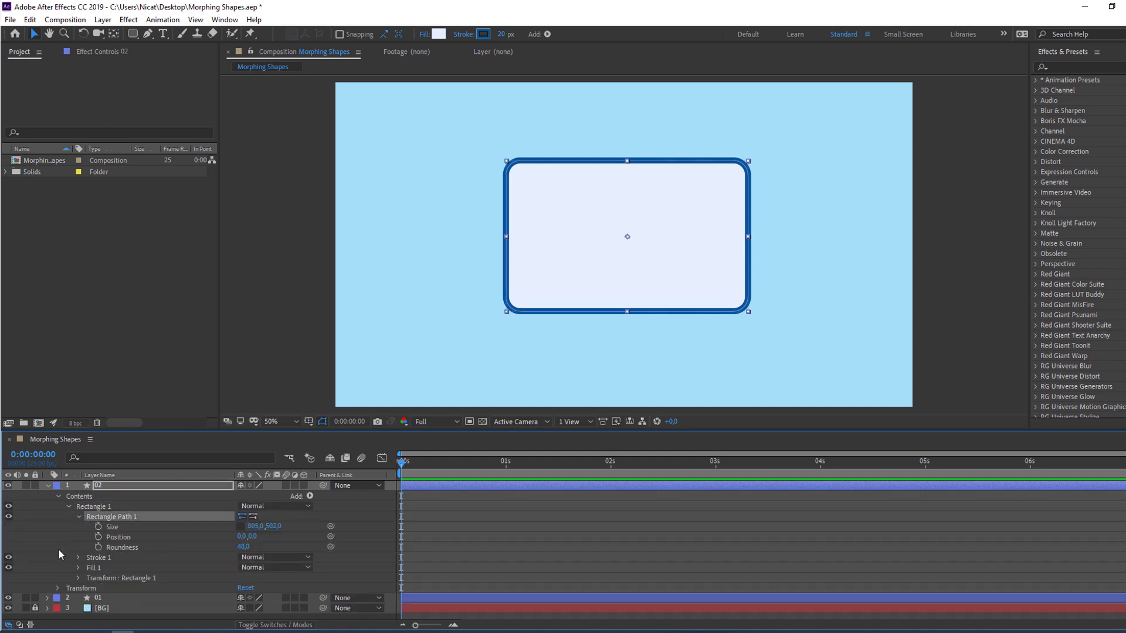
drag(249, 530, 225, 529)
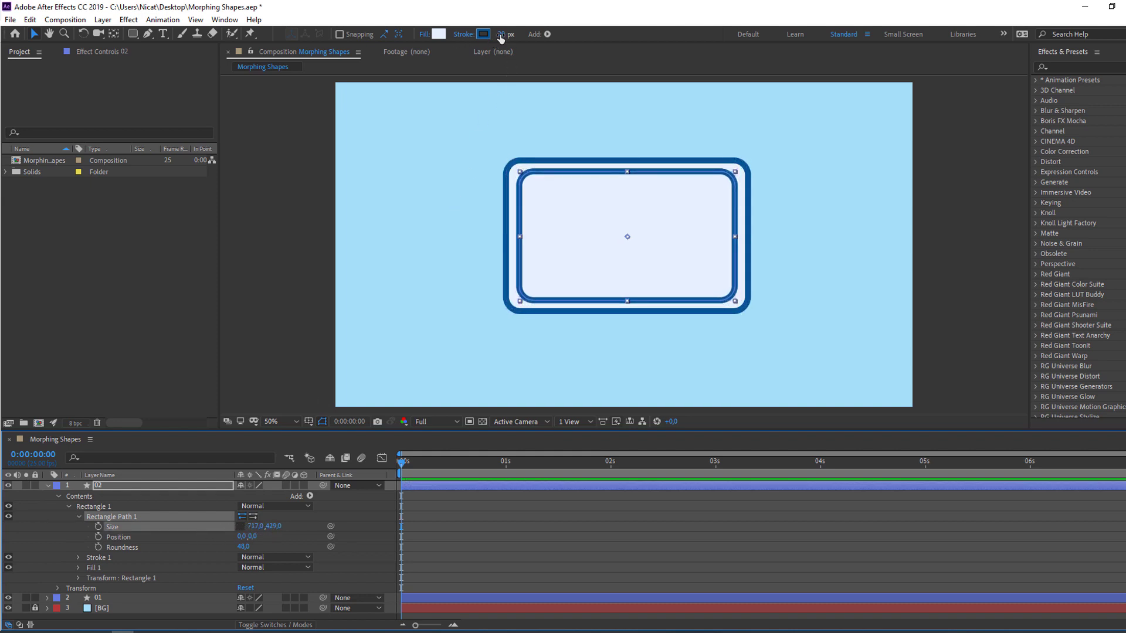
Step: Set the inner rectangle's stroke width to 11 px and collapse layer 02
drag(502, 34, 505, 35)
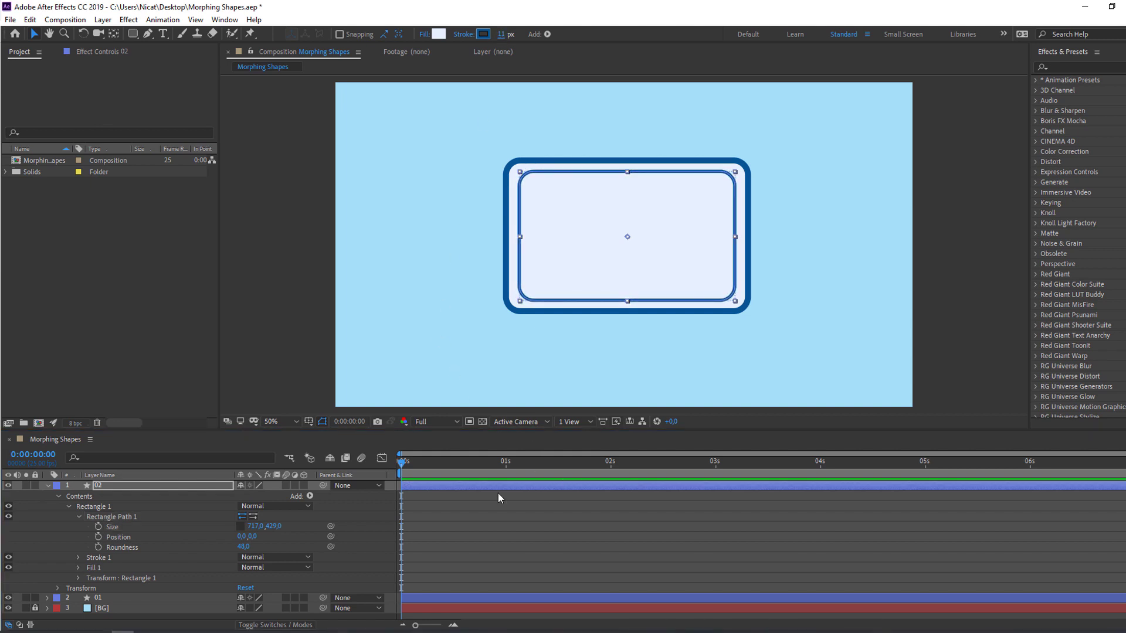
click(455, 518)
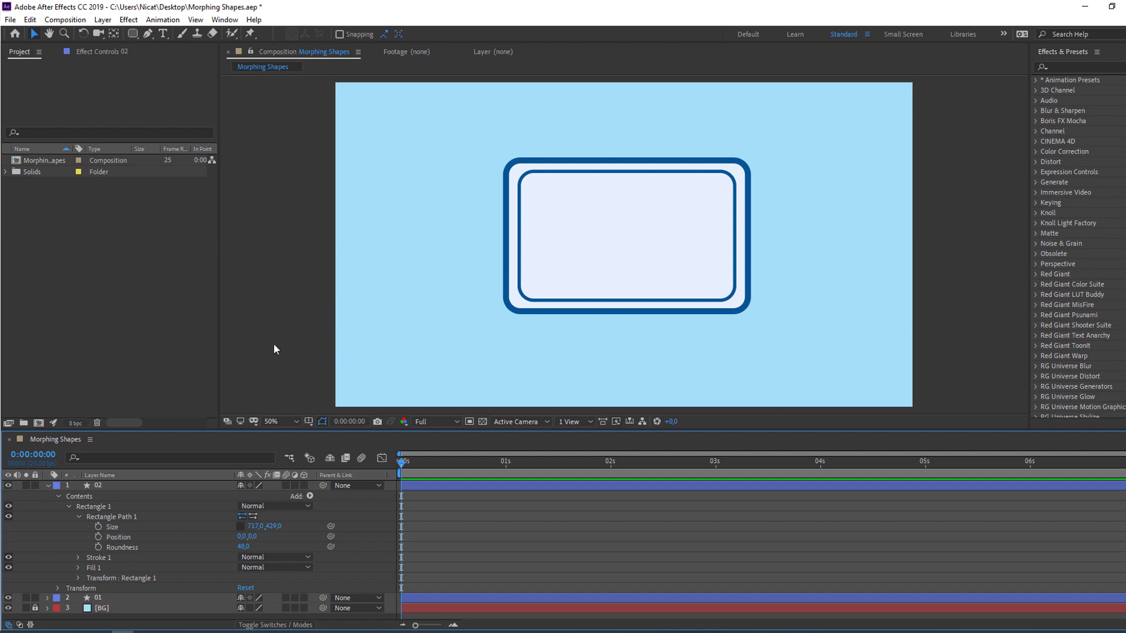
click(542, 258)
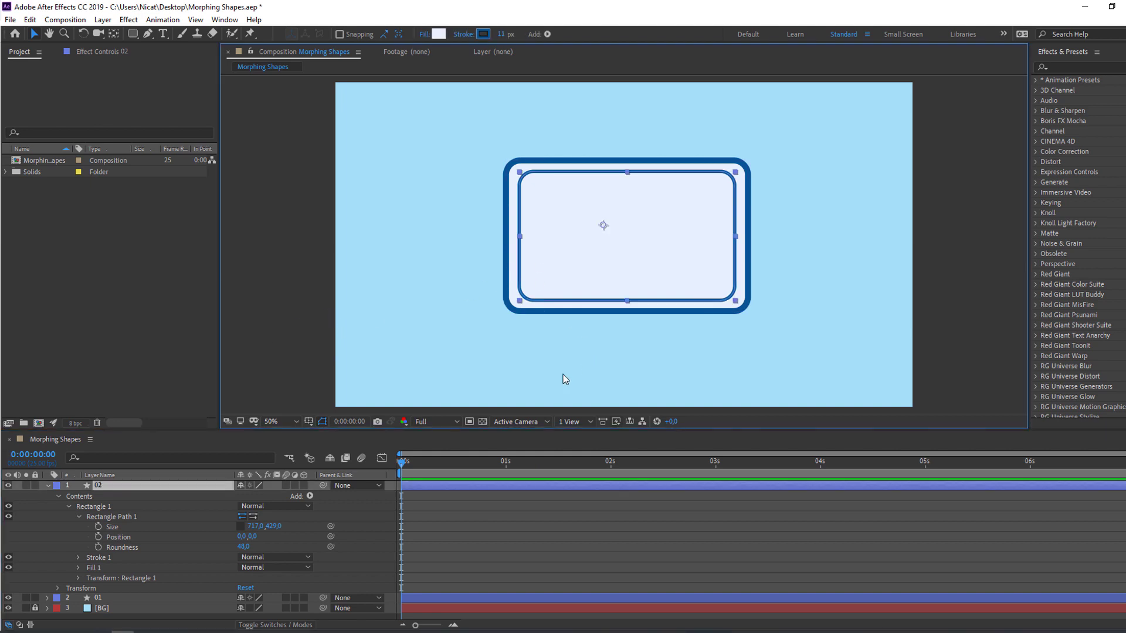
click(47, 486)
click(185, 525)
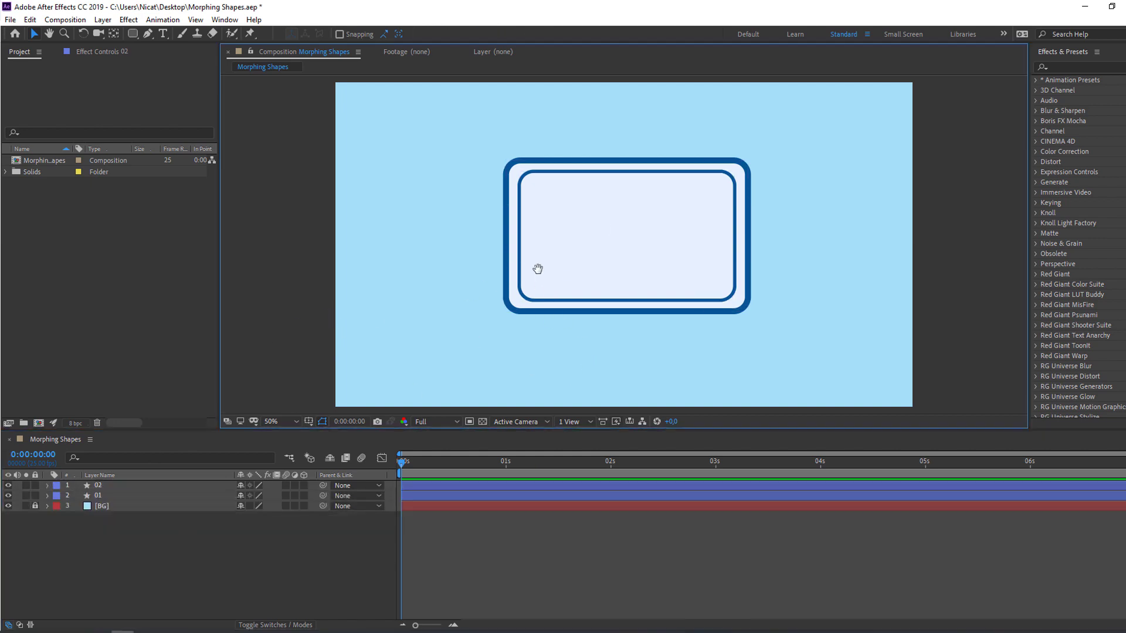
Step: Draw a small circle with the Ellipse tool in the gap between the lower edges of the two rectangles
scroll(557, 305, down, 2)
scroll(572, 265, up, 2)
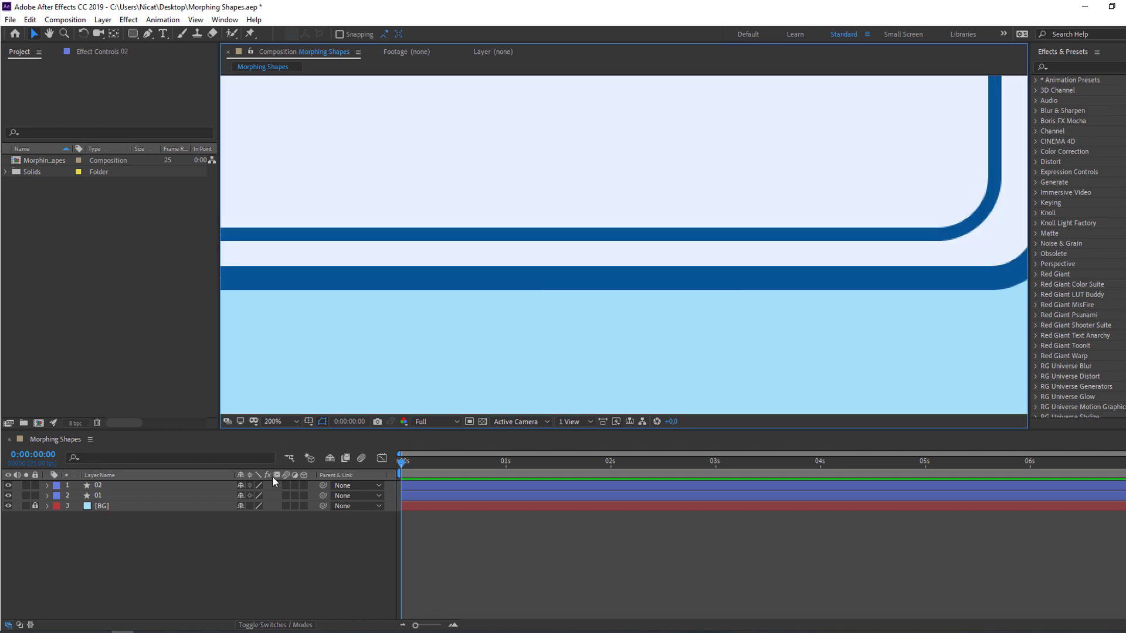
click(191, 566)
click(132, 34)
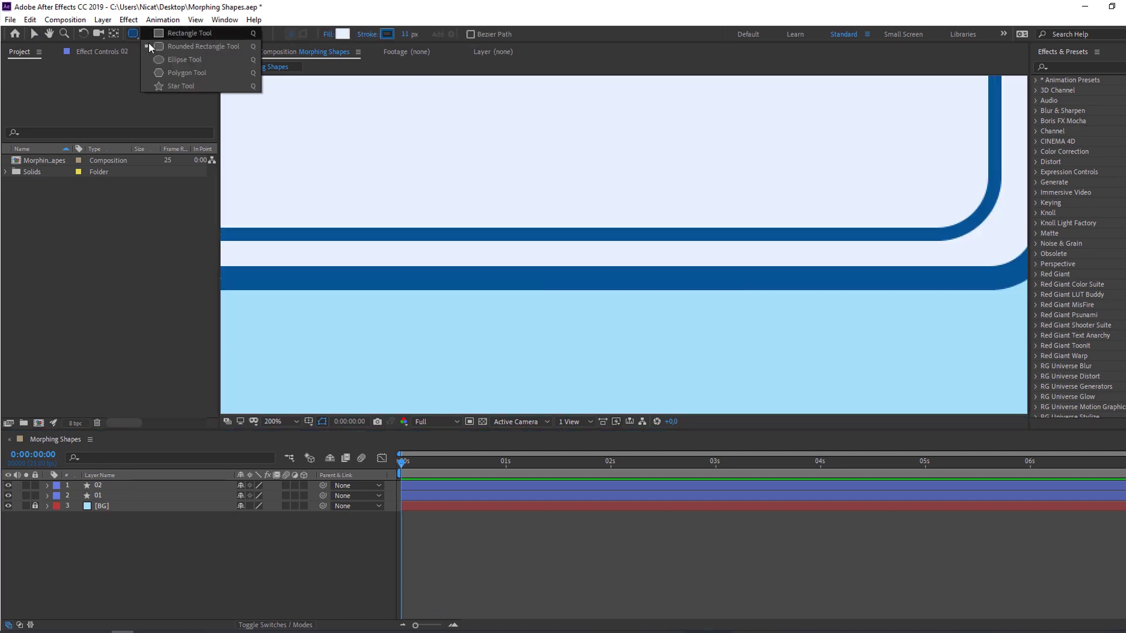
click(174, 59)
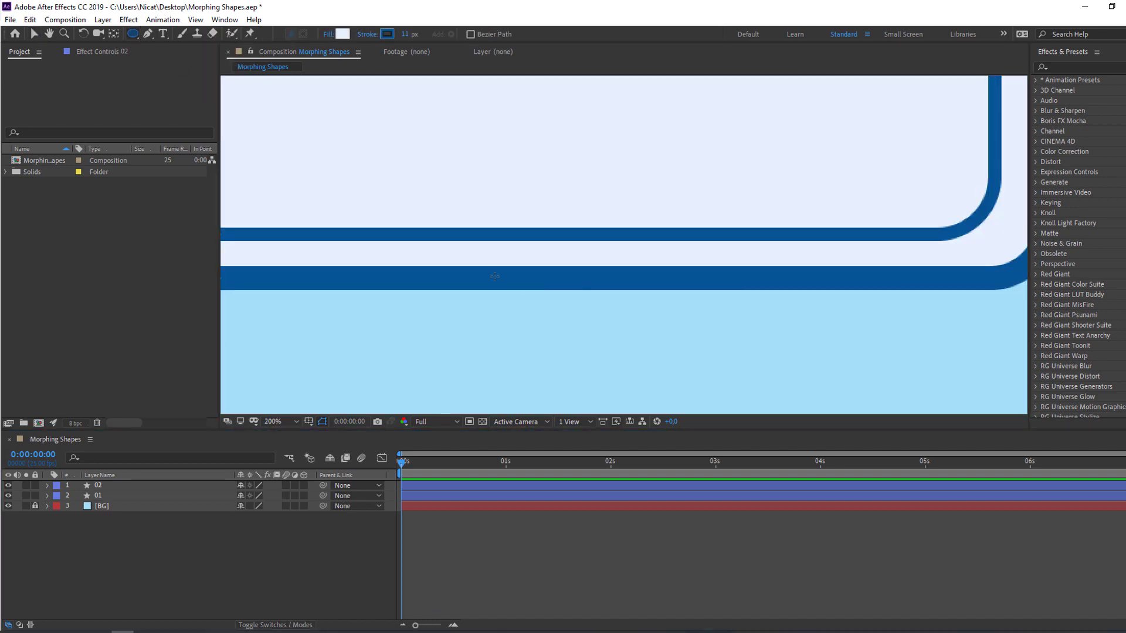
drag(452, 242, 480, 267)
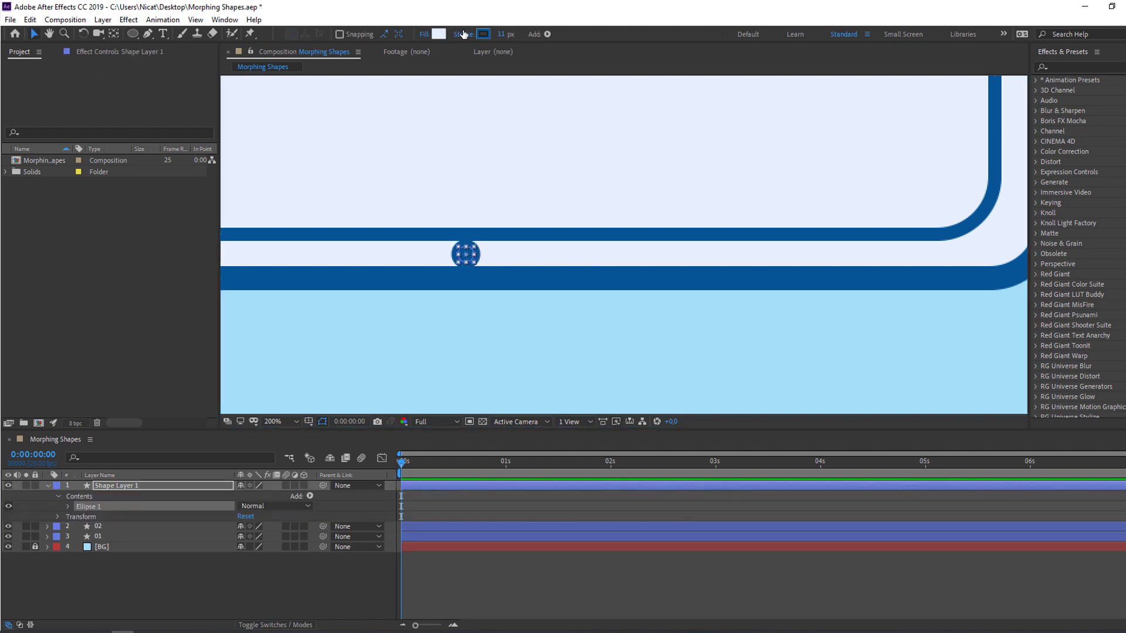
Step: Set the small circle's stroke to None
click(367, 33)
click(299, 252)
click(342, 321)
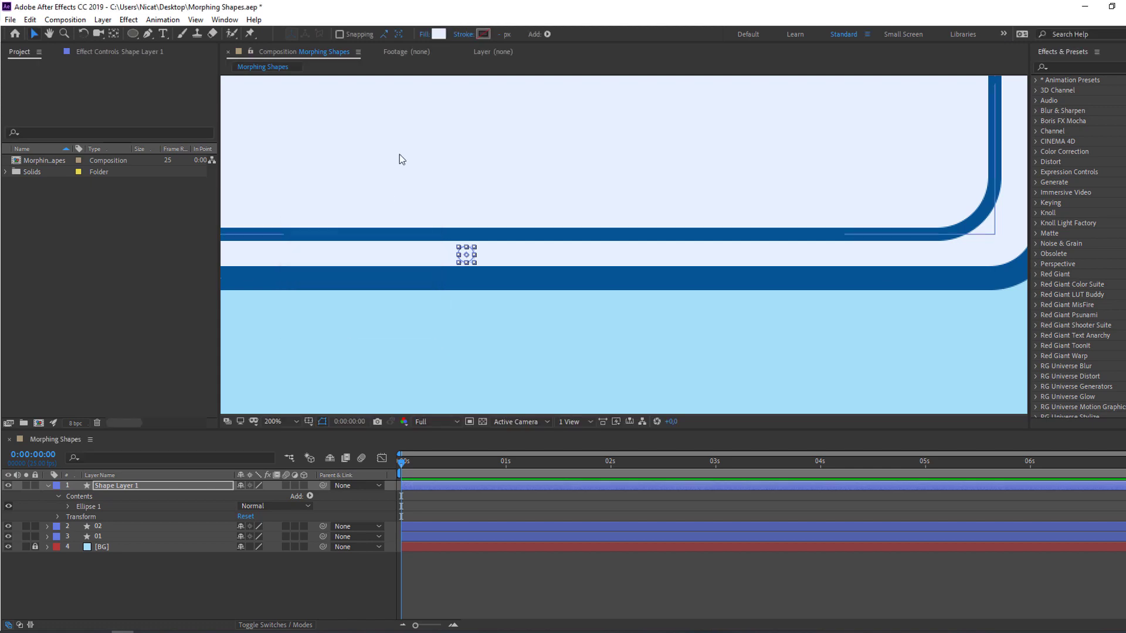
Step: Set the small circle's fill to the frame's dark blue, 075596, by sampling it from the outer stroke
click(436, 35)
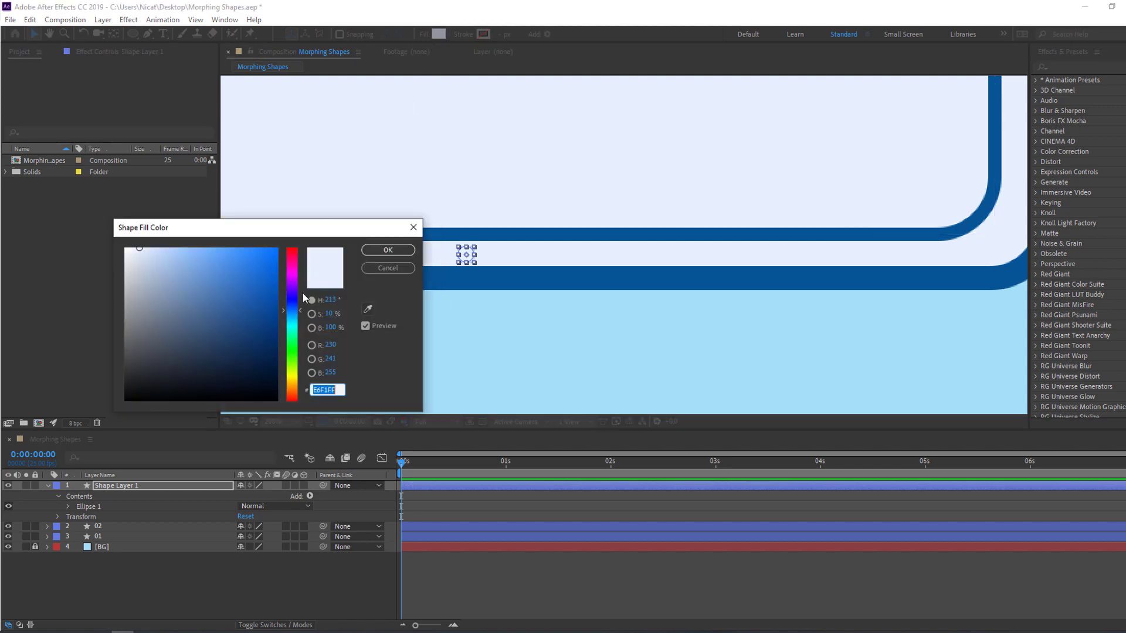
click(368, 309)
click(478, 277)
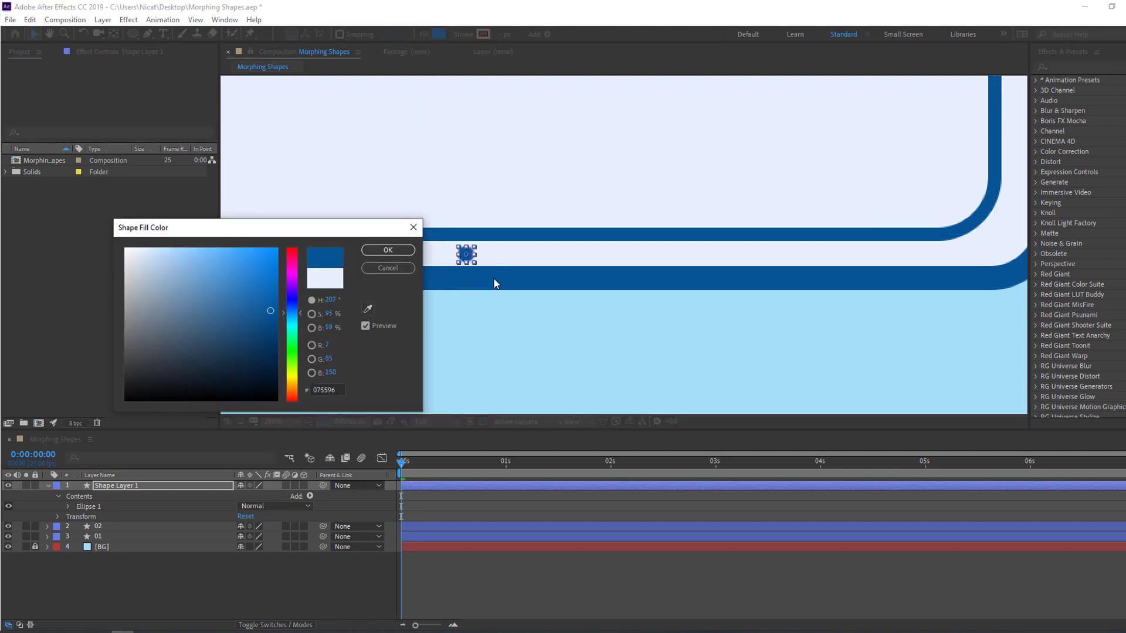
click(388, 249)
Step: Set the circle's ellipse path size to 37 × 37 and move the circle right, closer to the middle of the device's lower border
click(68, 505)
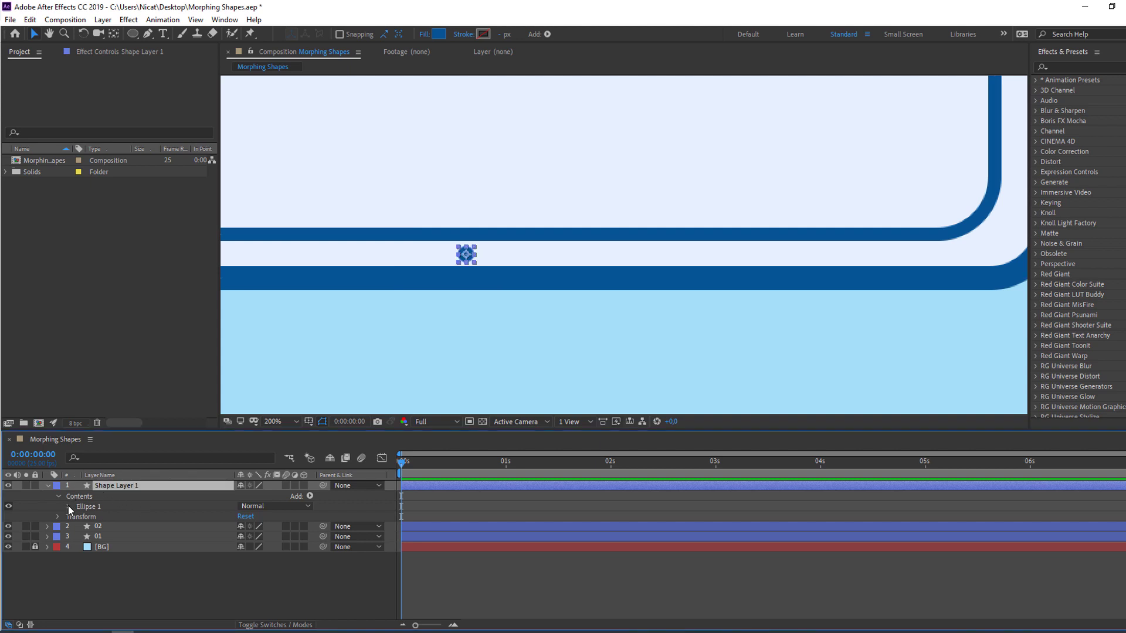
click(68, 505)
click(78, 517)
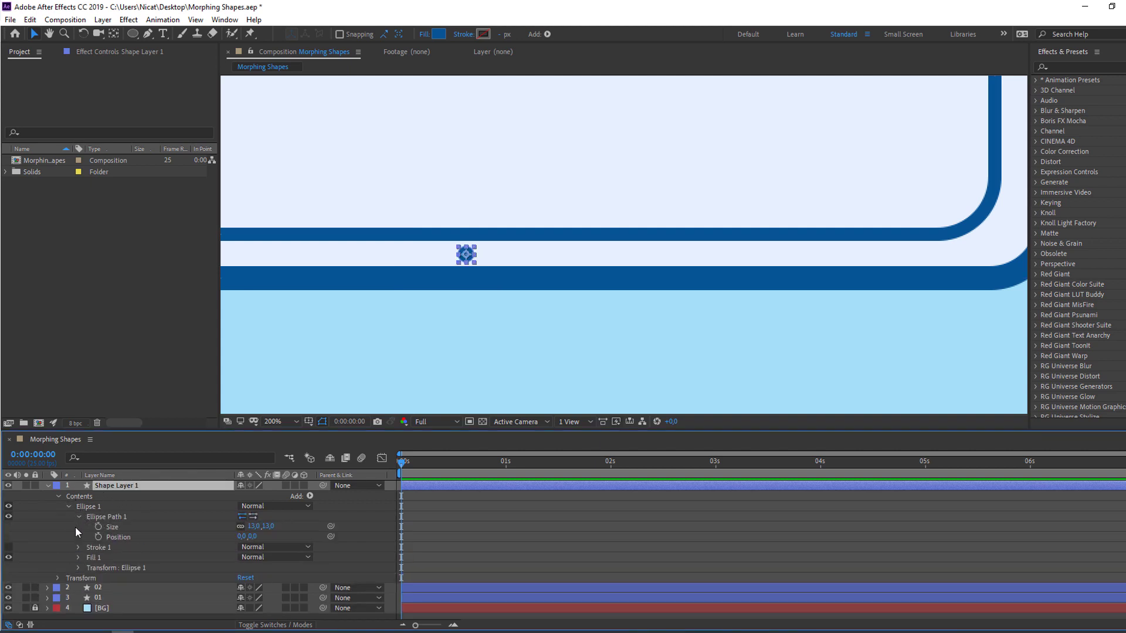
drag(261, 529, 274, 528)
scroll(615, 276, down, 4)
scroll(615, 276, up, 2)
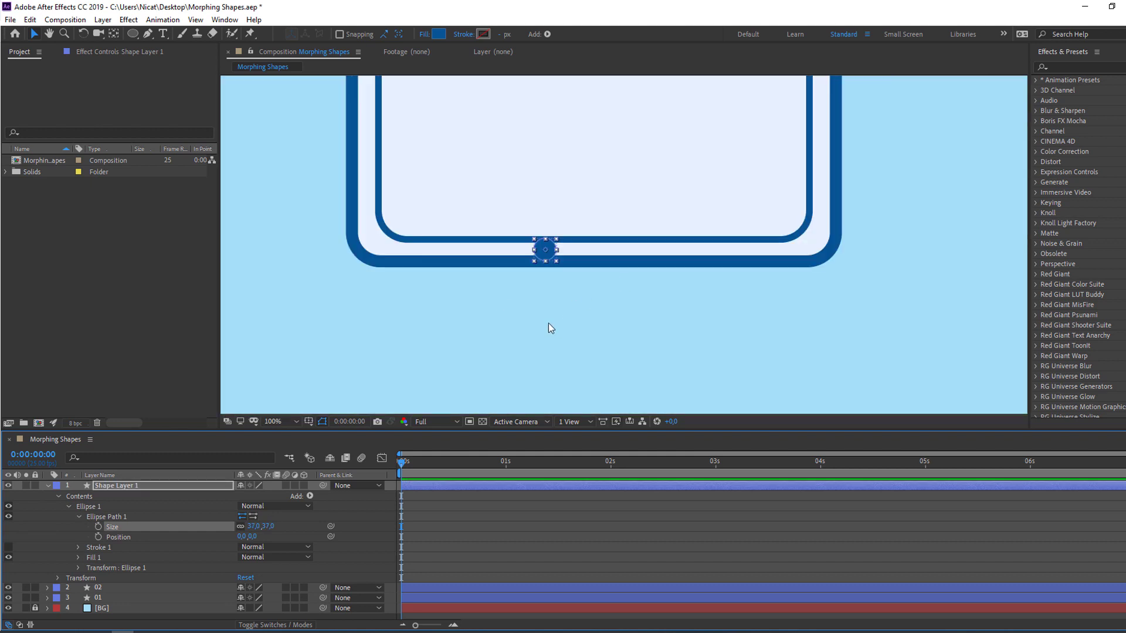
click(437, 307)
drag(461, 311, 472, 310)
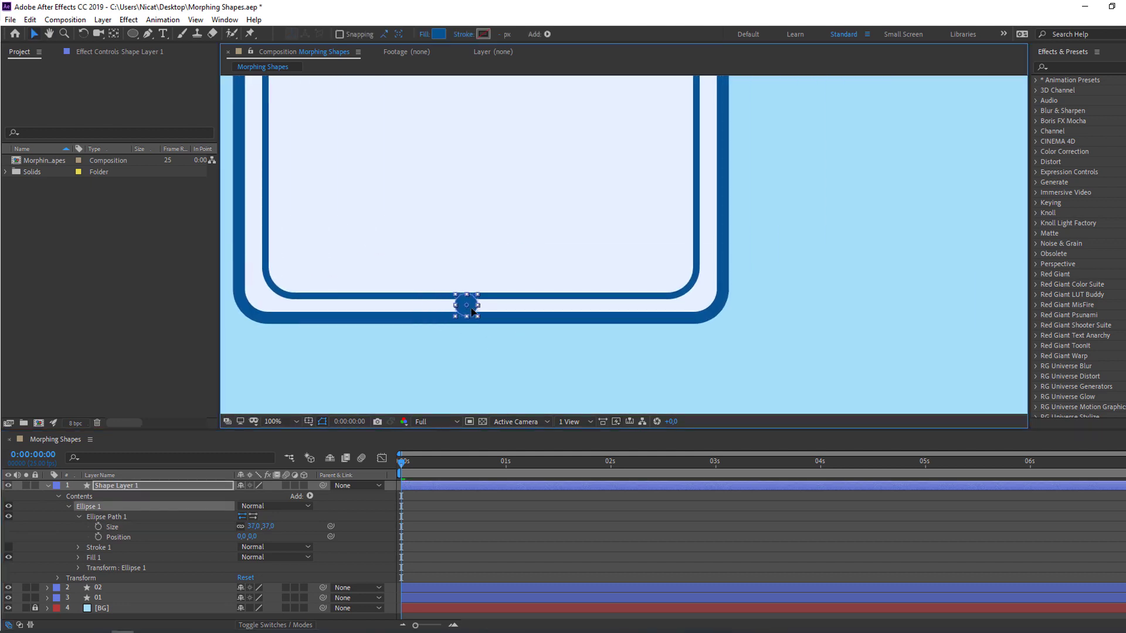
Step: Collapse the small circle's shape layer and rename it CIRCLE
click(50, 486)
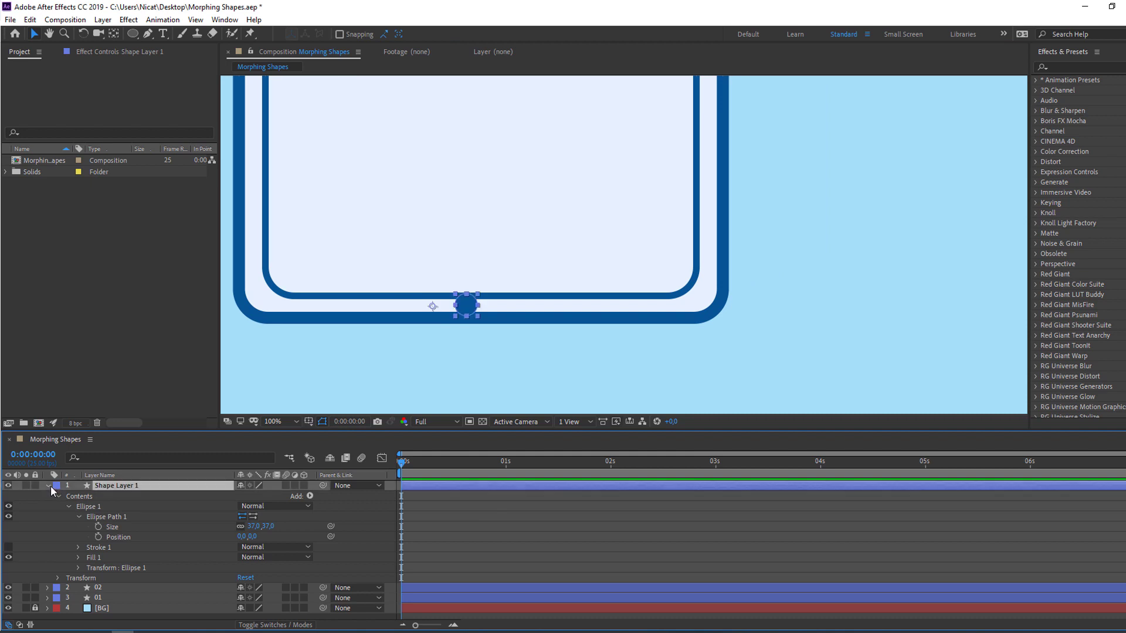
click(48, 487)
click(109, 544)
click(121, 484)
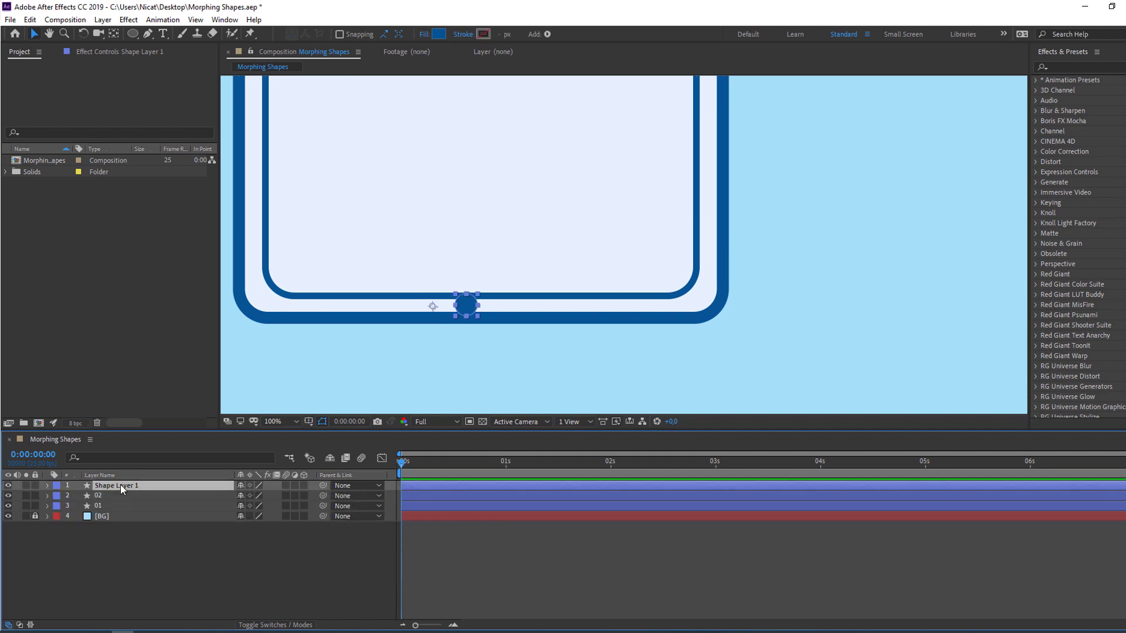
key(Return)
text(CIRCLE)
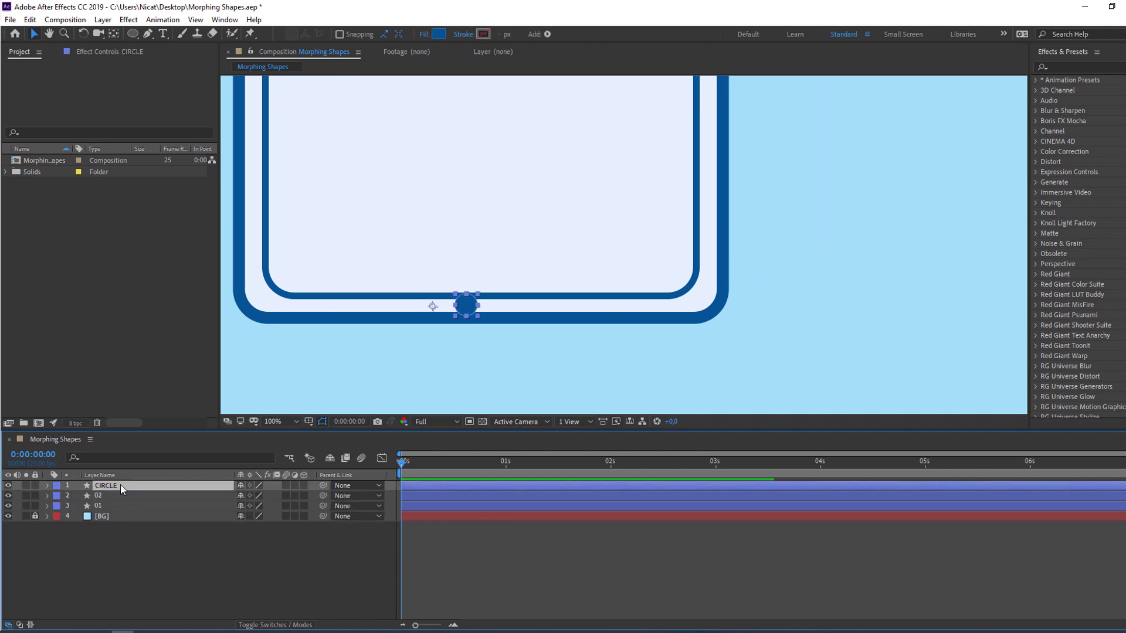
key(Return)
click(249, 540)
Step: Change the fill of the outer rectangle on layer 01 to a brighter light blue
drag(402, 289, 446, 302)
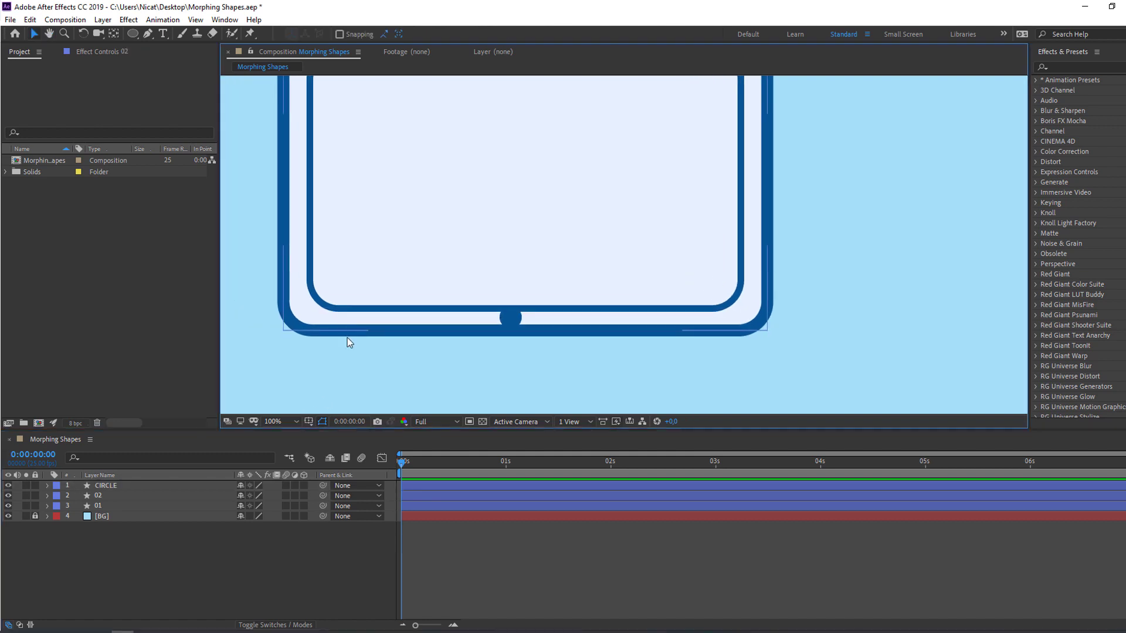
click(99, 505)
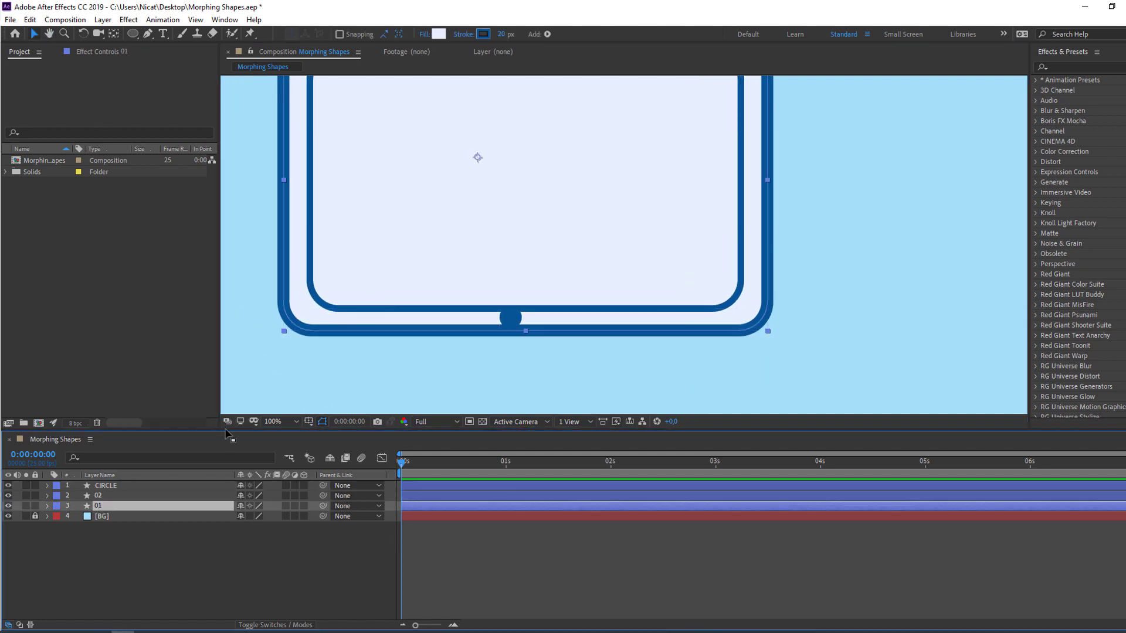
click(443, 37)
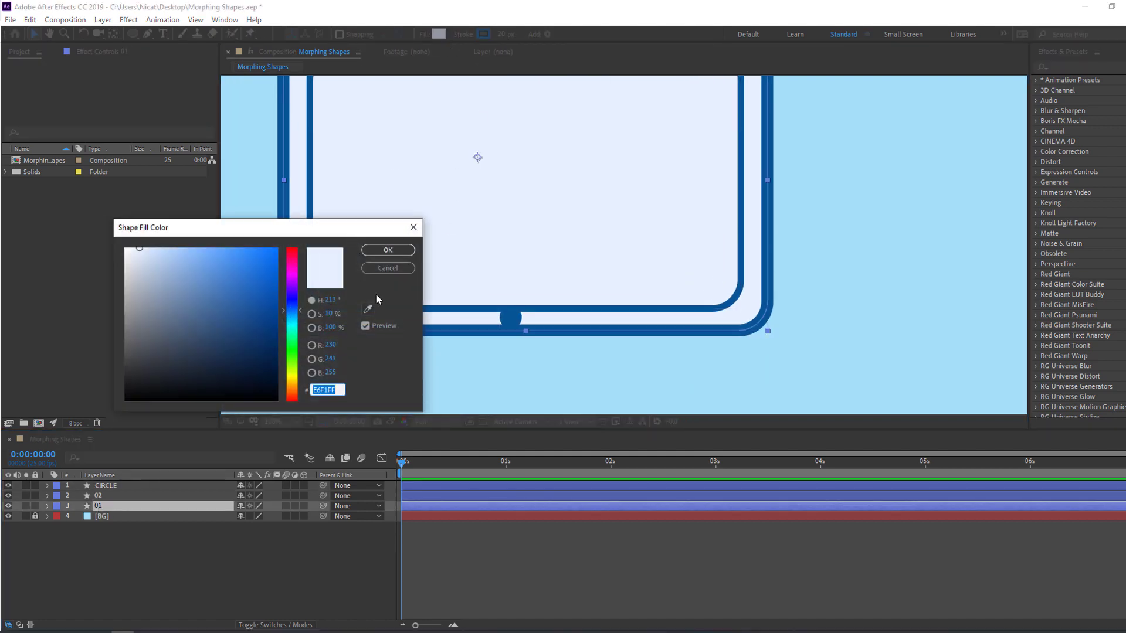
click(366, 309)
drag(228, 300, 202, 247)
click(387, 250)
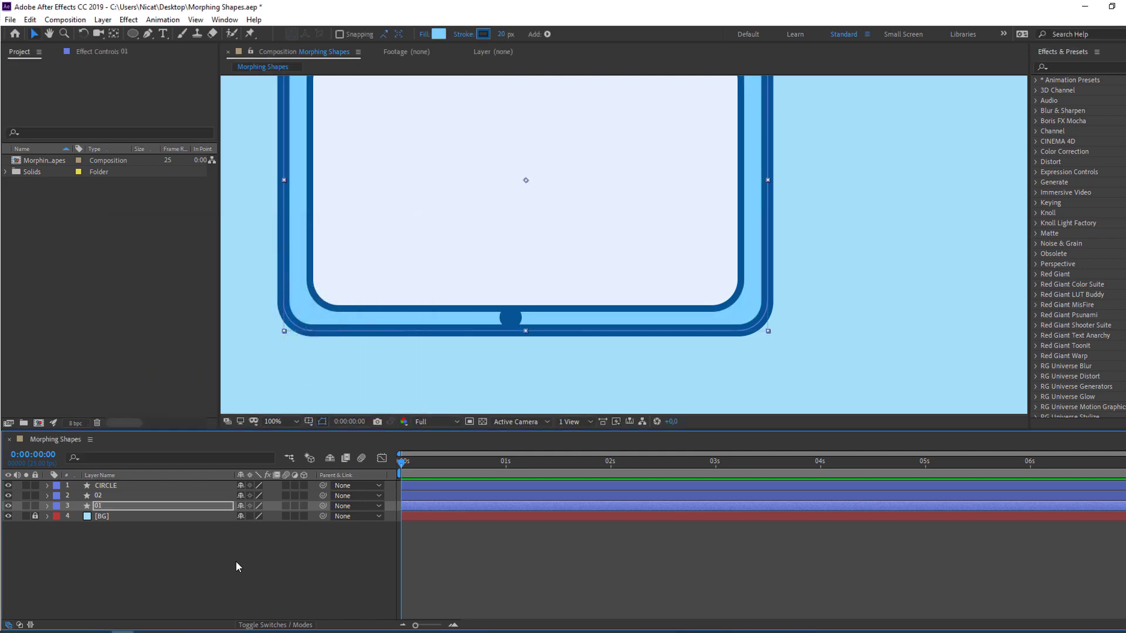
click(236, 561)
Step: Set the rectangle path size on layer 02 to 717 × 393 with unlinked proportions, and shift the inner frame slightly up
key(comma)
key(period)
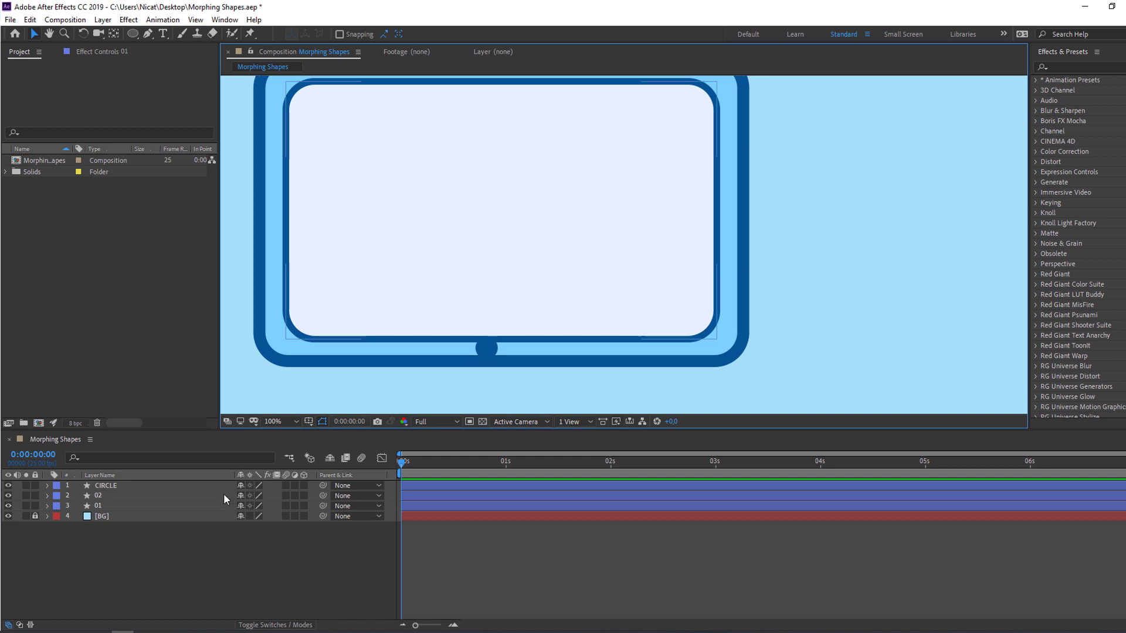
click(102, 498)
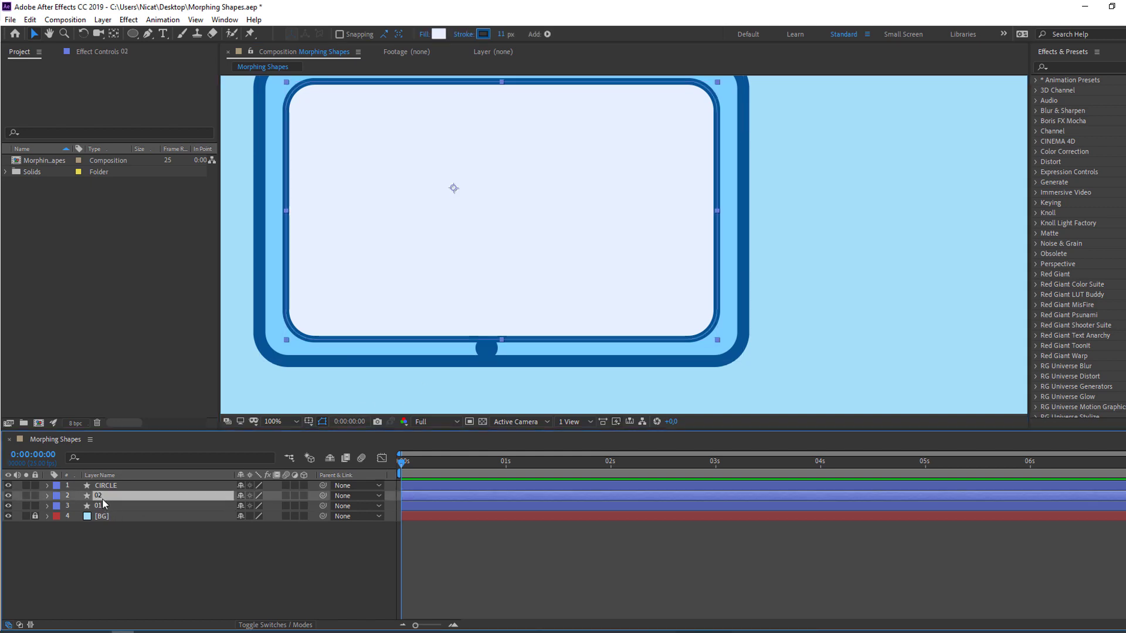
click(47, 496)
drag(249, 540, 249, 537)
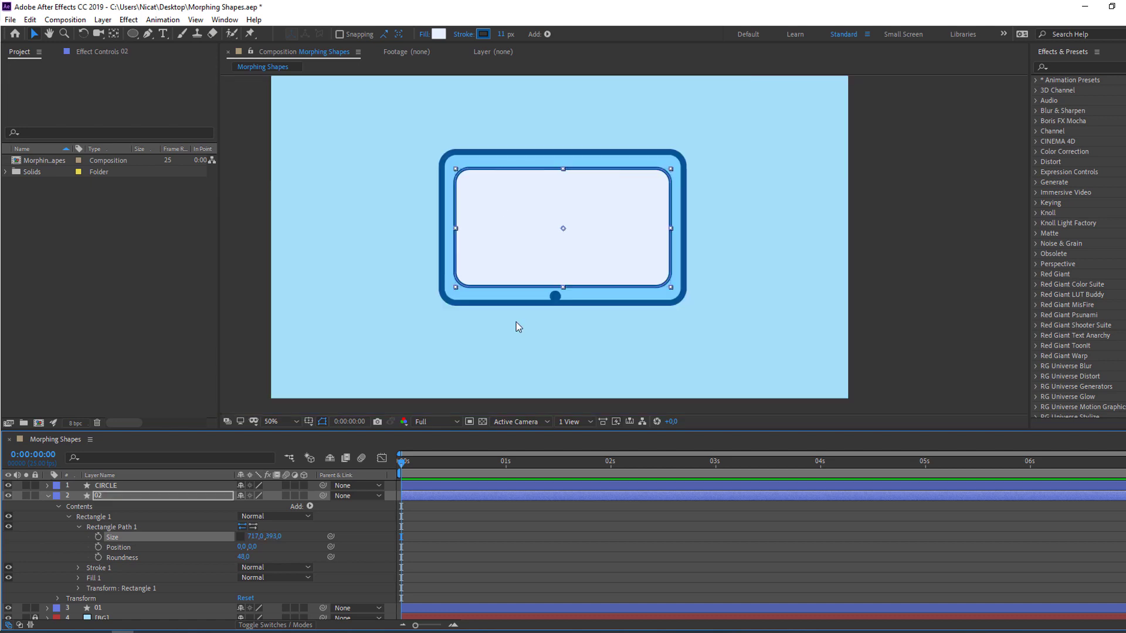
scroll(516, 322, down, 2)
click(502, 516)
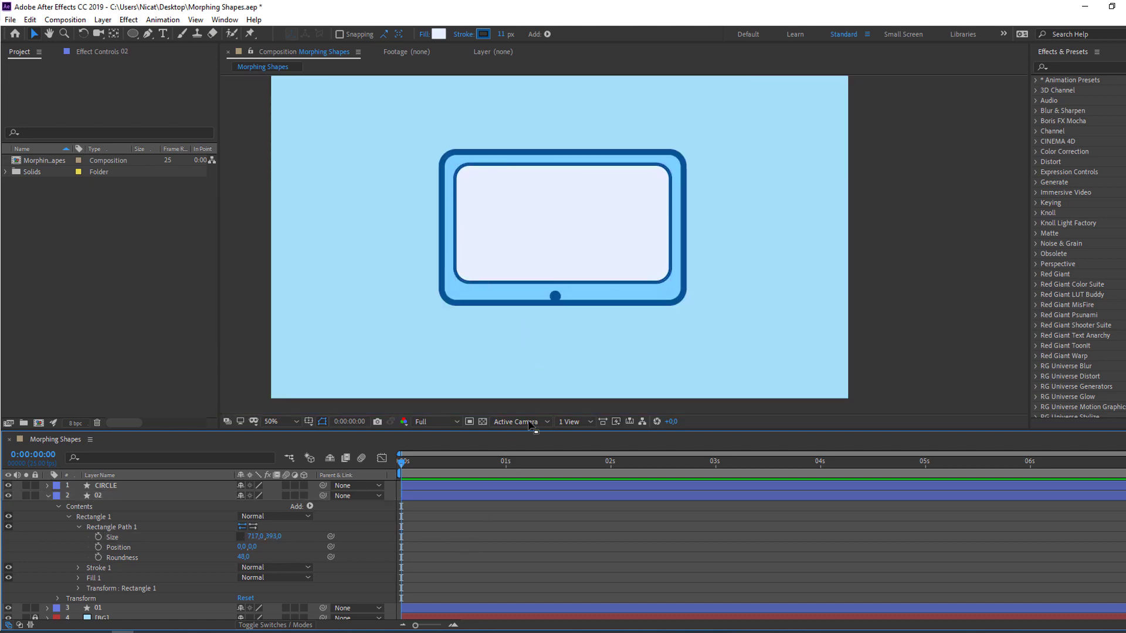
Step: Nudge the CIRCLE layer up and slightly right so it sits in the gap between the inner frame and the outer lower edge
scroll(516, 381, up, 1)
click(490, 347)
click(107, 486)
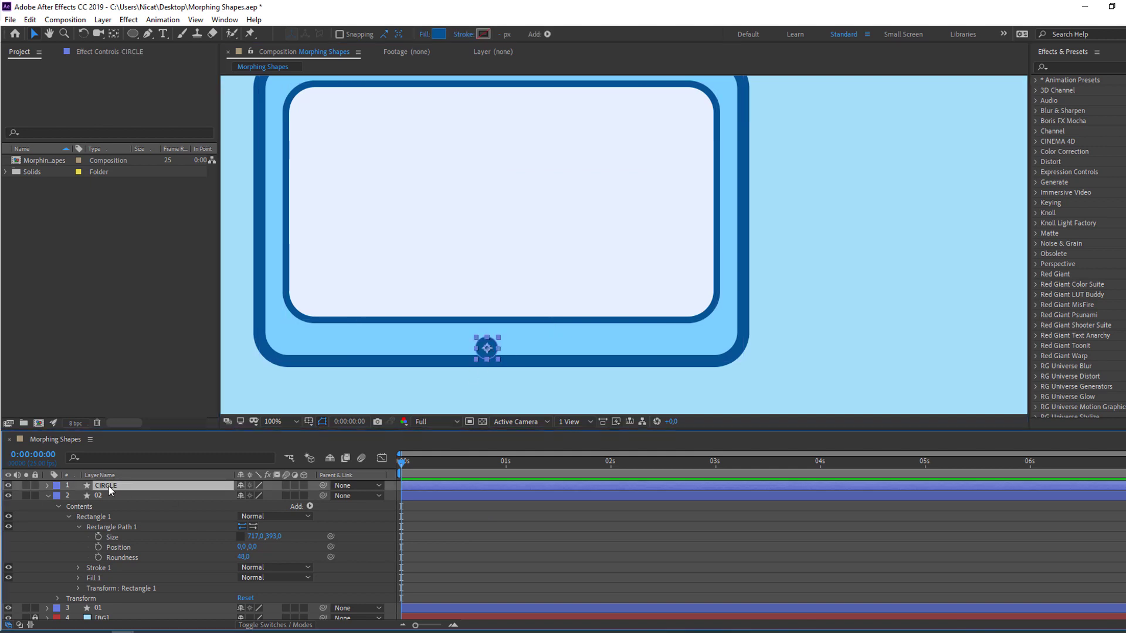
key(shift+Up)
key(shift+Up)
key(shift+Down)
key(Right)
key(Right)
key(Right)
key(Right)
key(Right)
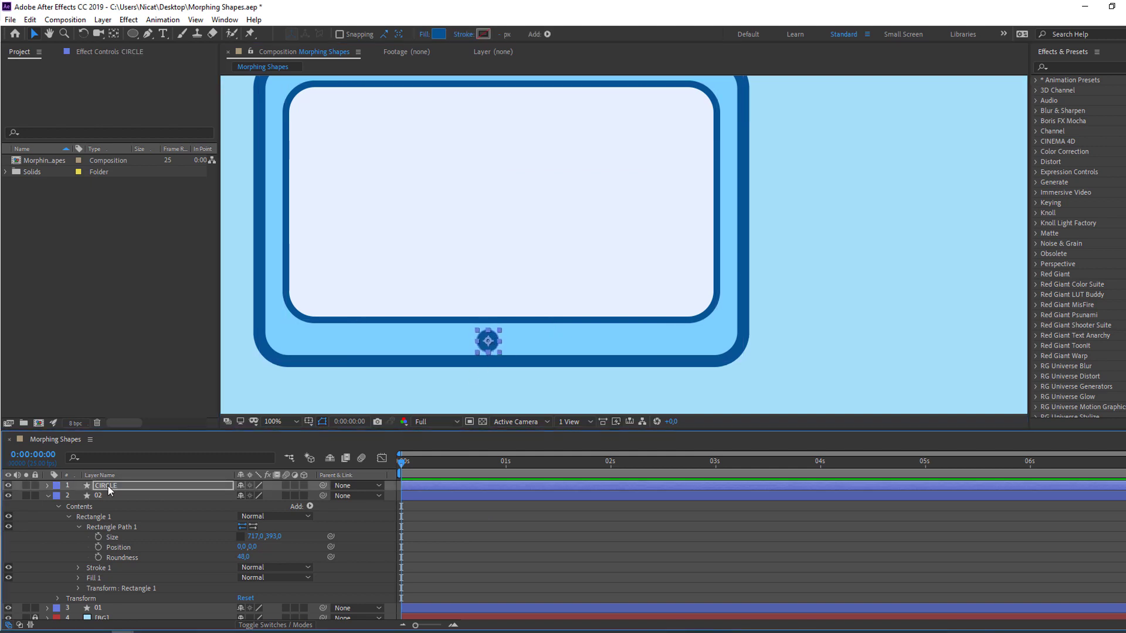
key(Up)
key(Up)
key(Up)
key(Up)
click(488, 512)
key(comma)
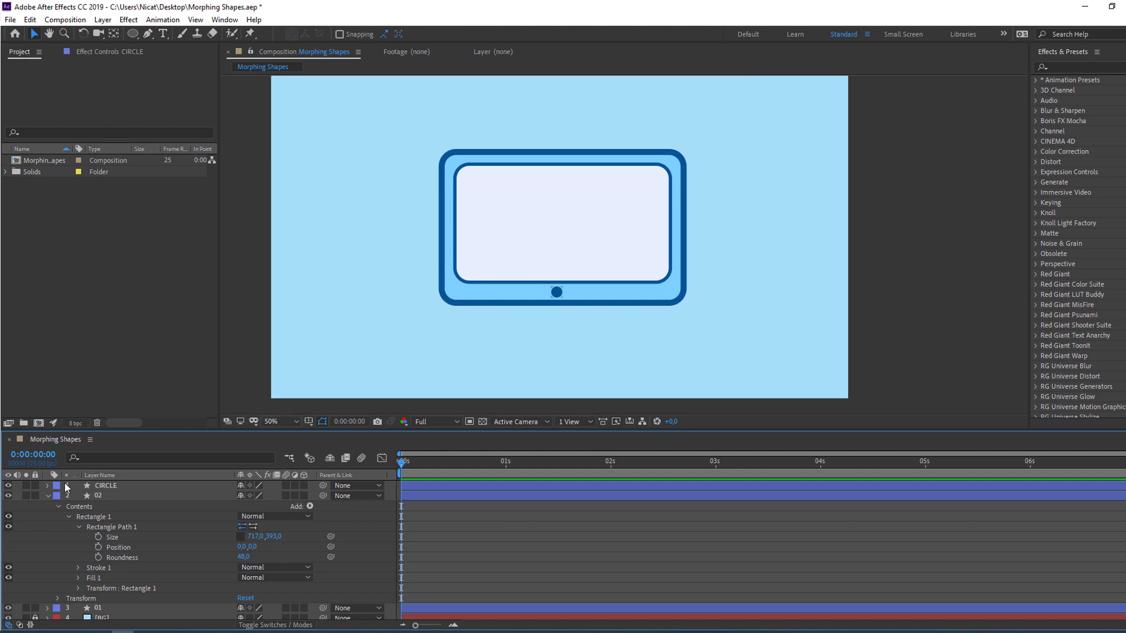
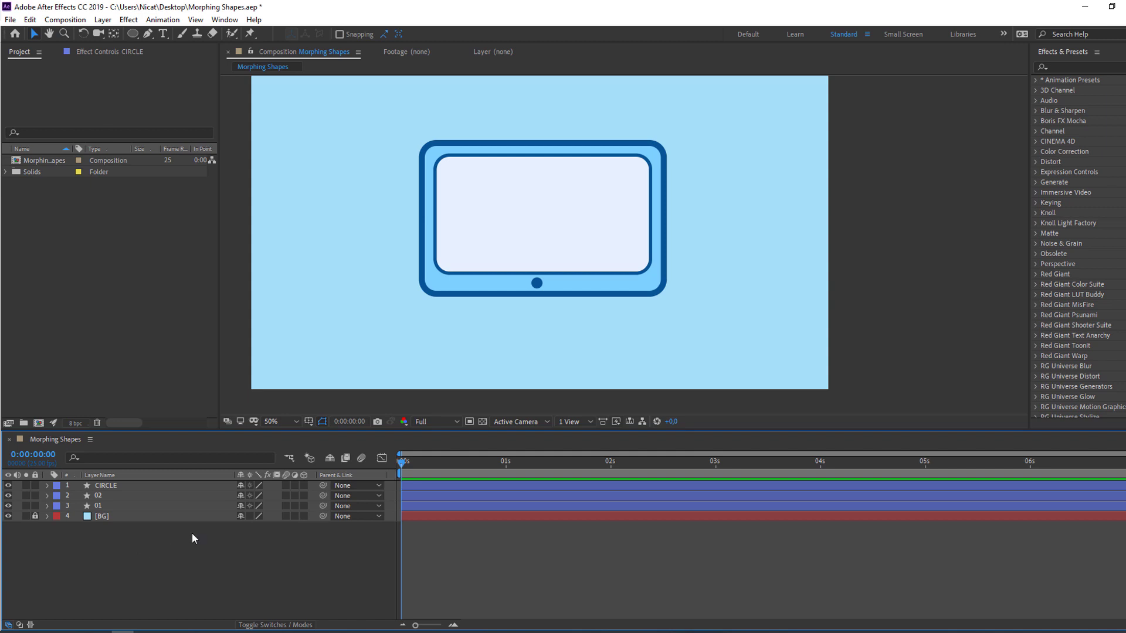
Step: Expand layers 01 and 02 and add starting keyframes for rectangle path Size and Roundness on both at 0 seconds
click(101, 505)
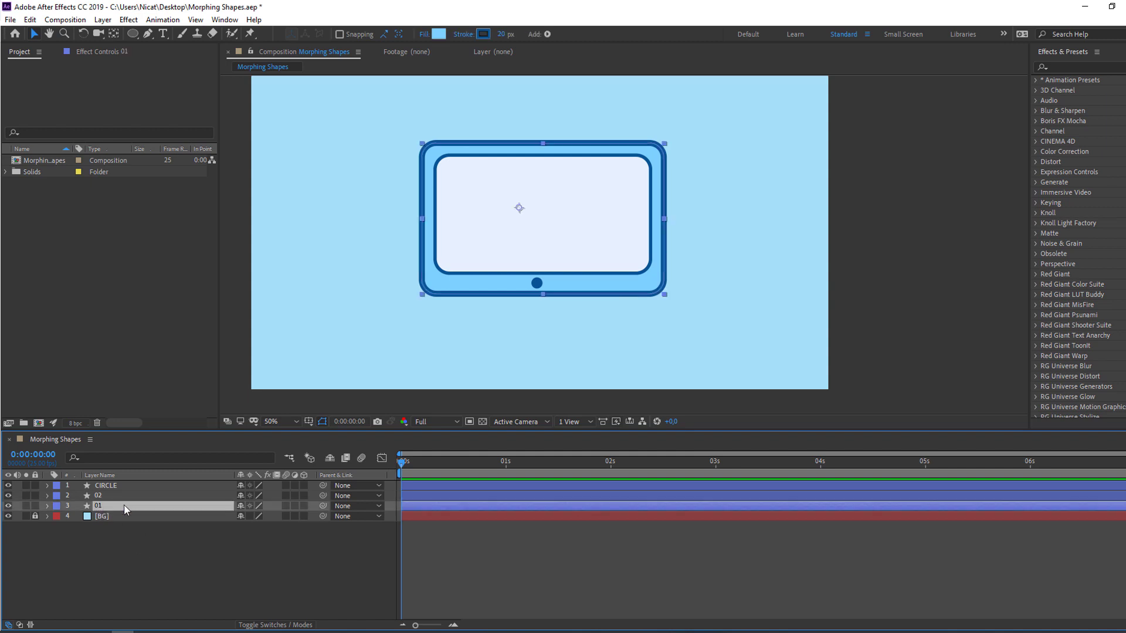
shift+click(104, 498)
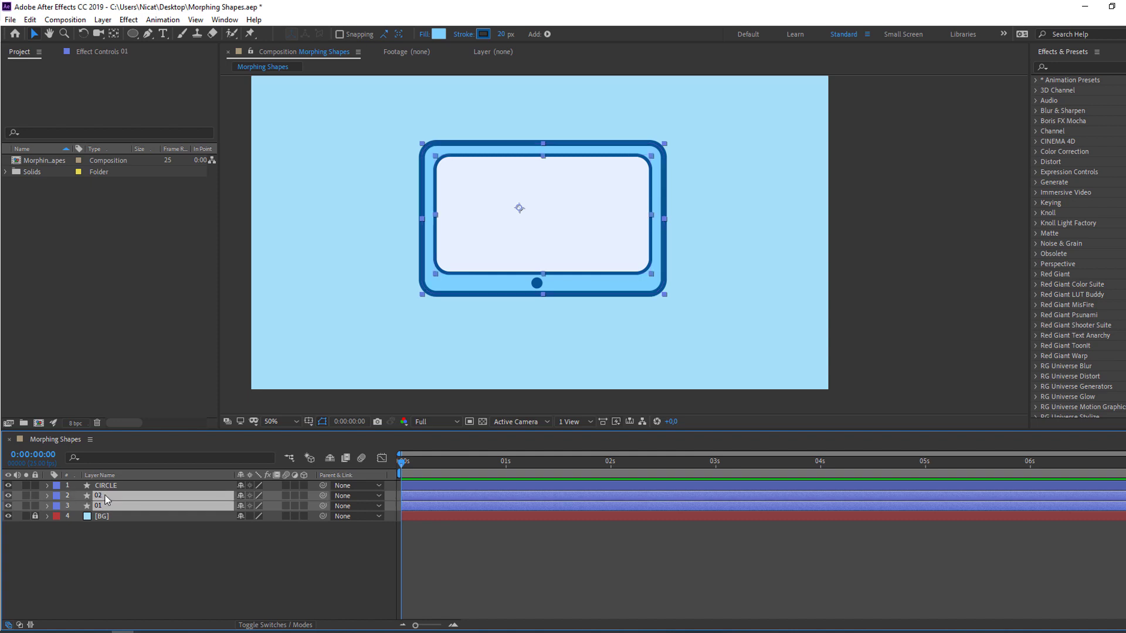
click(46, 495)
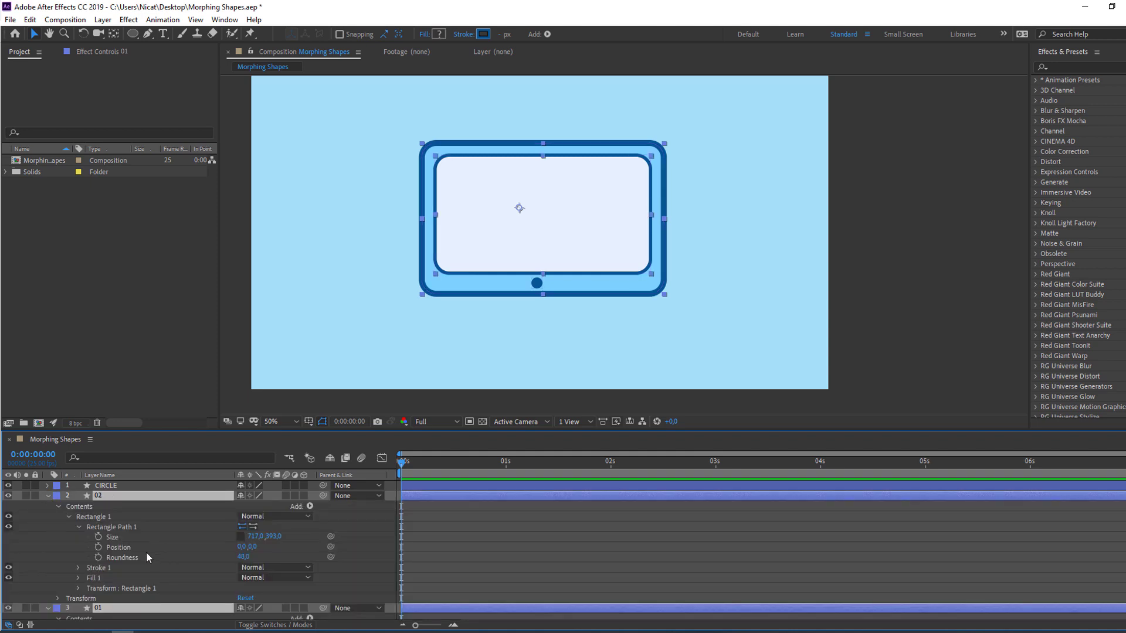
click(99, 537)
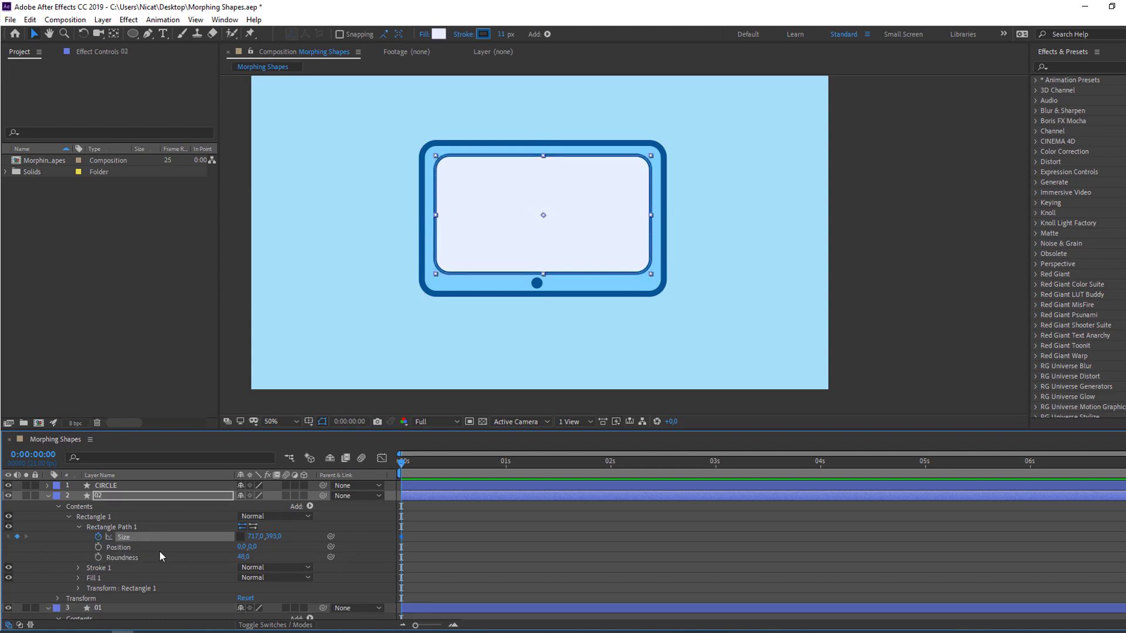
scroll(134, 571, down, 2)
click(98, 588)
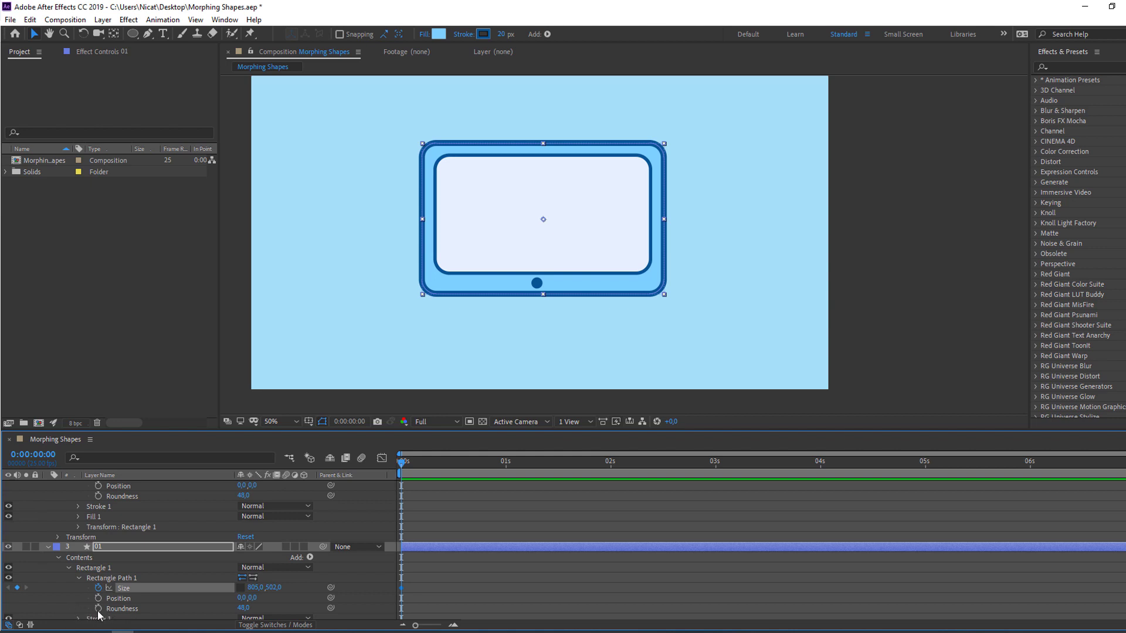
scroll(129, 581, up, 2)
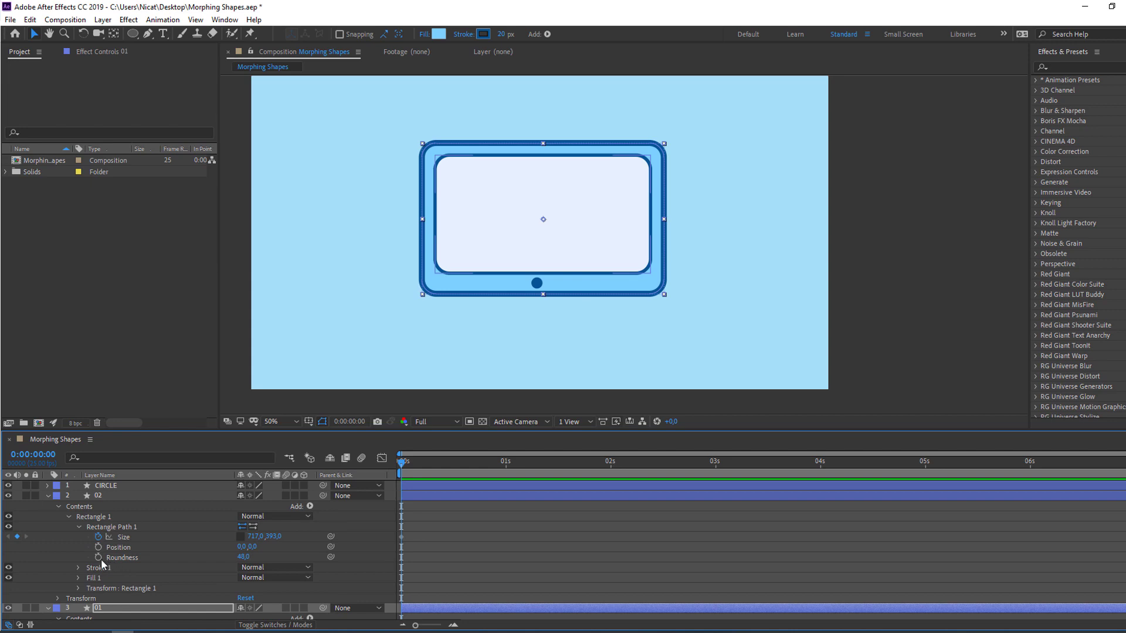
click(99, 558)
scroll(468, 539, down, 2)
click(426, 449)
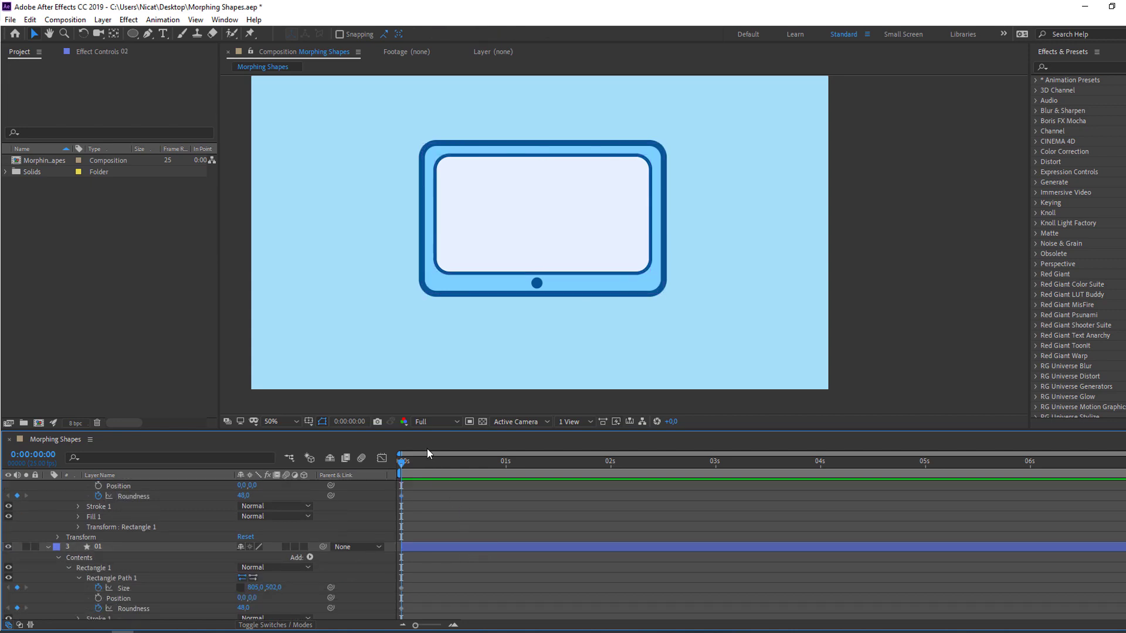
Step: Show only the keyframed properties of layers 02 and 01 and shift their Size and Roundness keyframes to frame 13
scroll(194, 545, up, 1)
scroll(114, 533, up, 1)
click(114, 497)
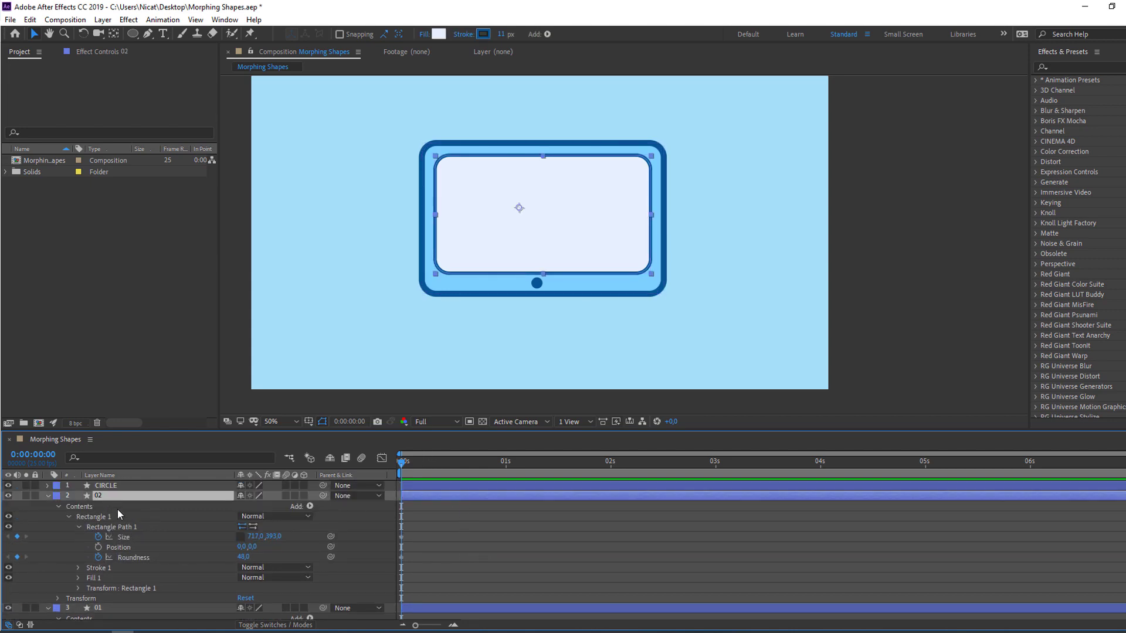
scroll(94, 539, down, 3)
click(105, 516)
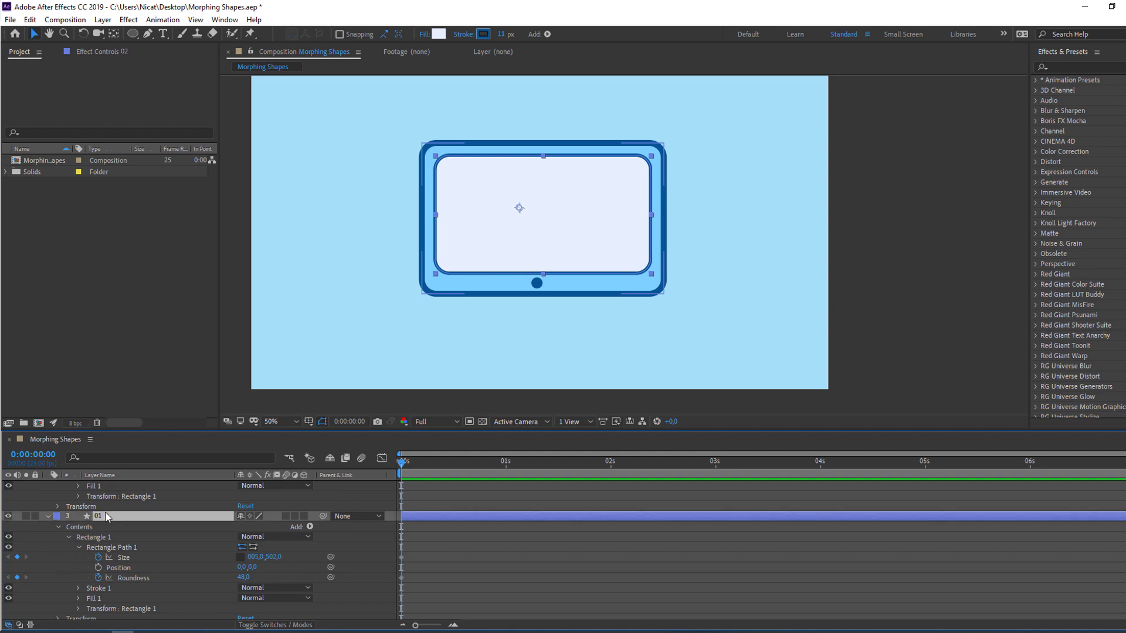
key(u)
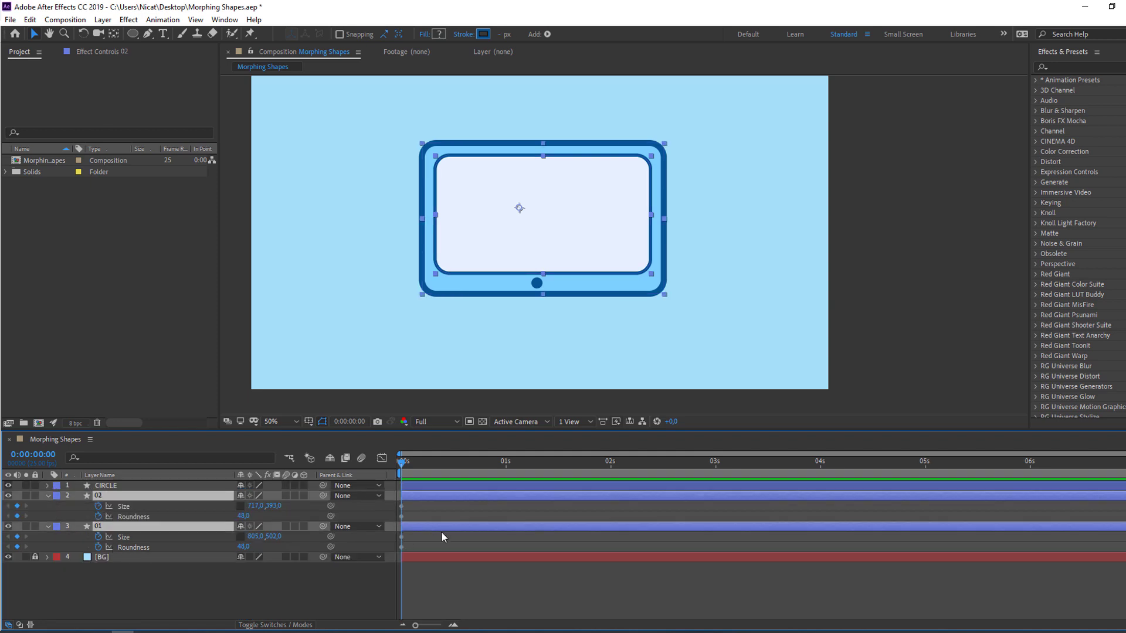
drag(415, 502, 458, 507)
Step: At 1 second, narrow the outer rectangle on layer 01 to a Size of 333 × 502
drag(442, 469, 505, 471)
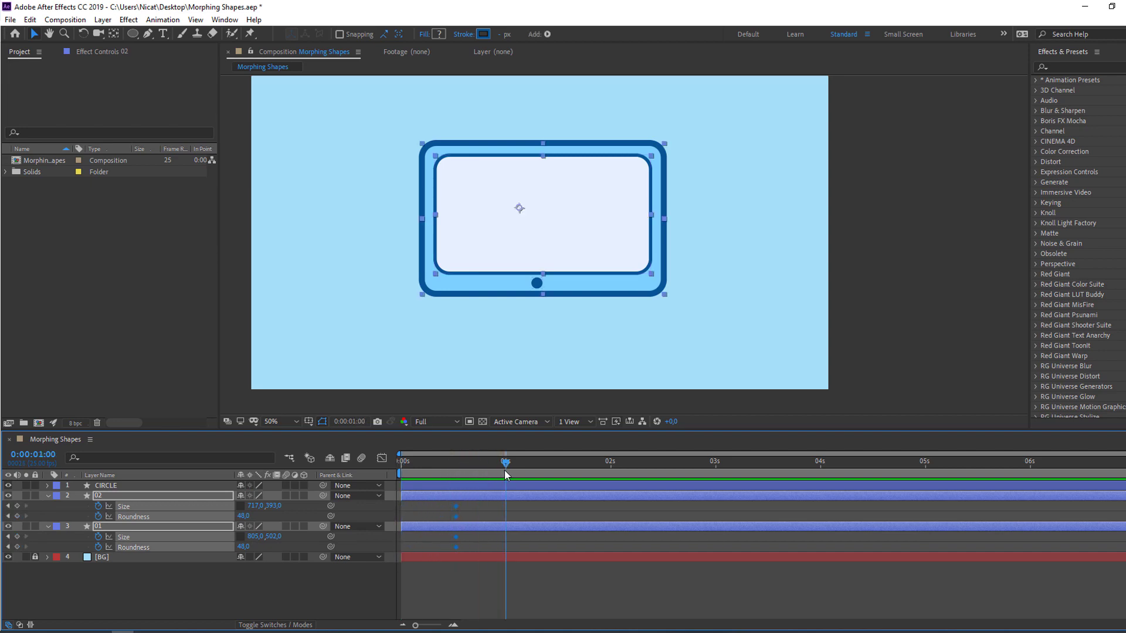
click(250, 605)
drag(258, 537, 63, 543)
click(124, 579)
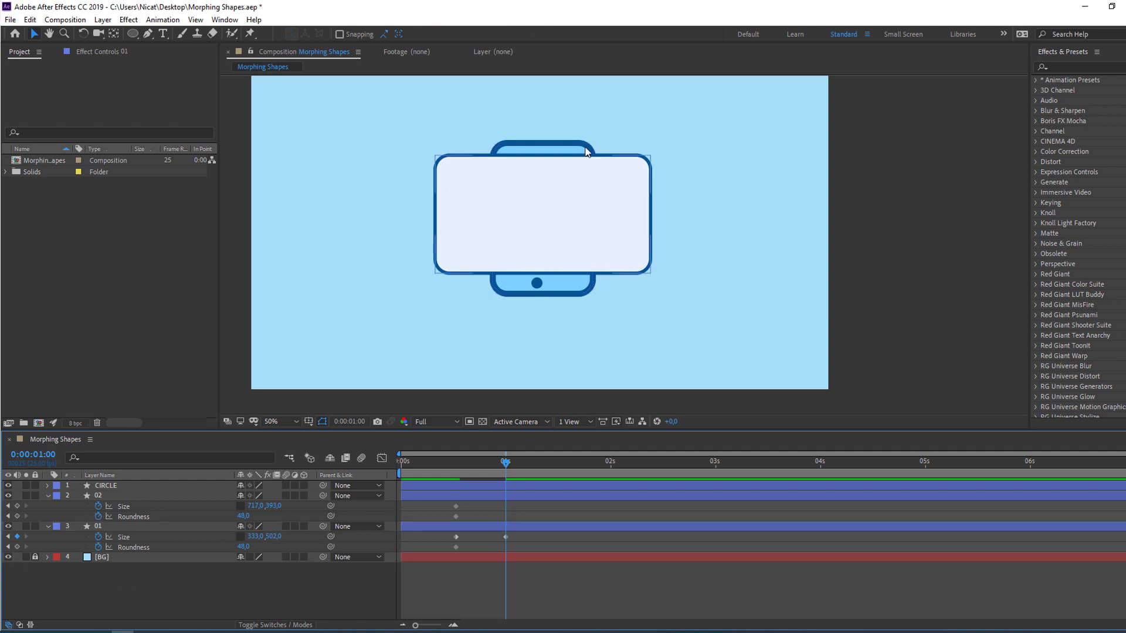
Step: At 1 second, set the Size of the inner rectangle on layer 02 to 286 × 398
drag(258, 505, 10, 532)
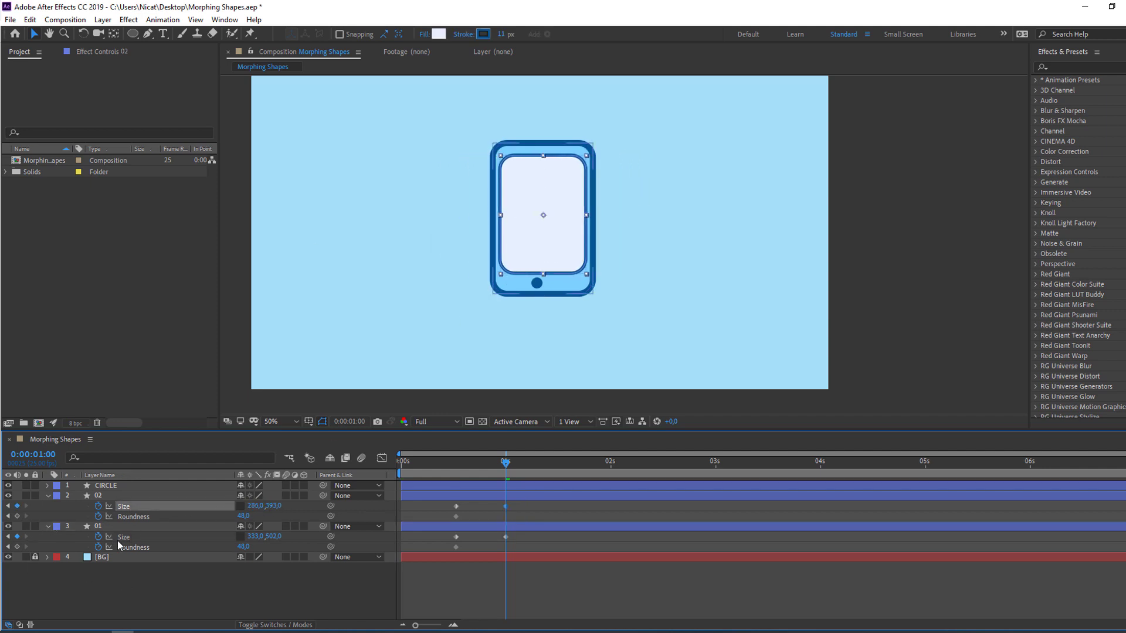
drag(274, 509, 286, 504)
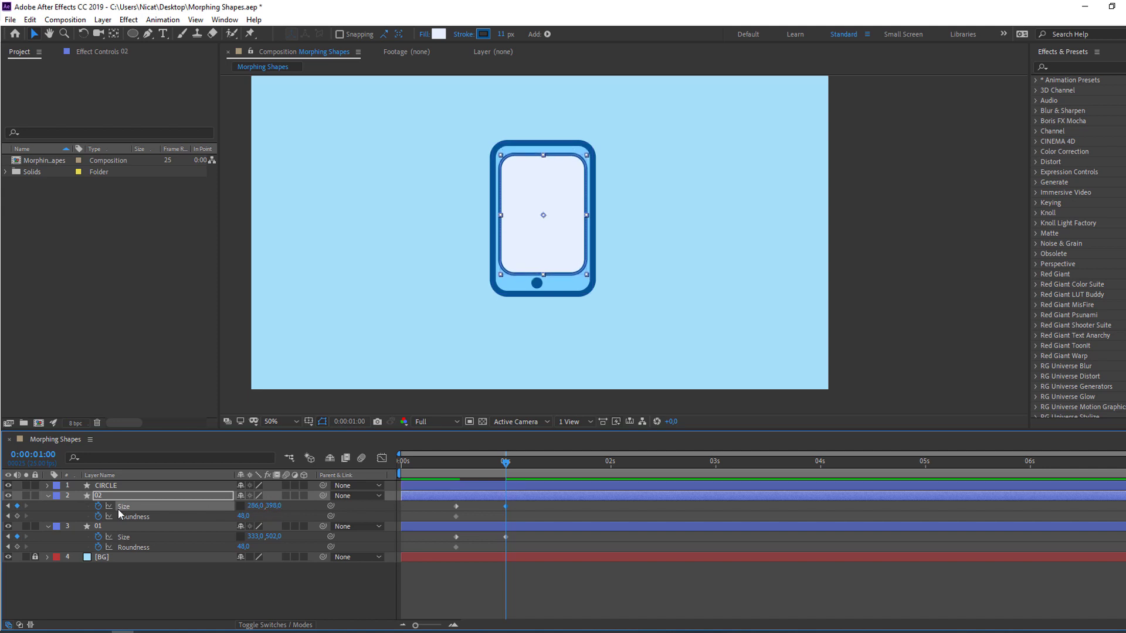
click(283, 604)
Step: Add a Position keyframe to the CIRCLE layer at frame 12
key(period)
click(454, 331)
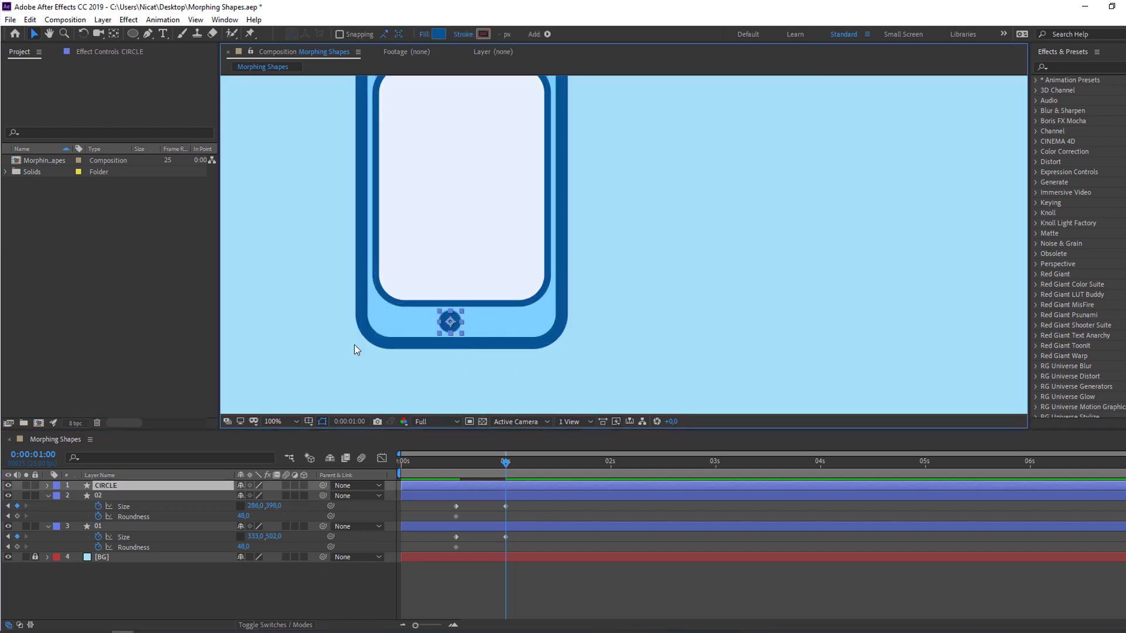
drag(492, 469, 451, 469)
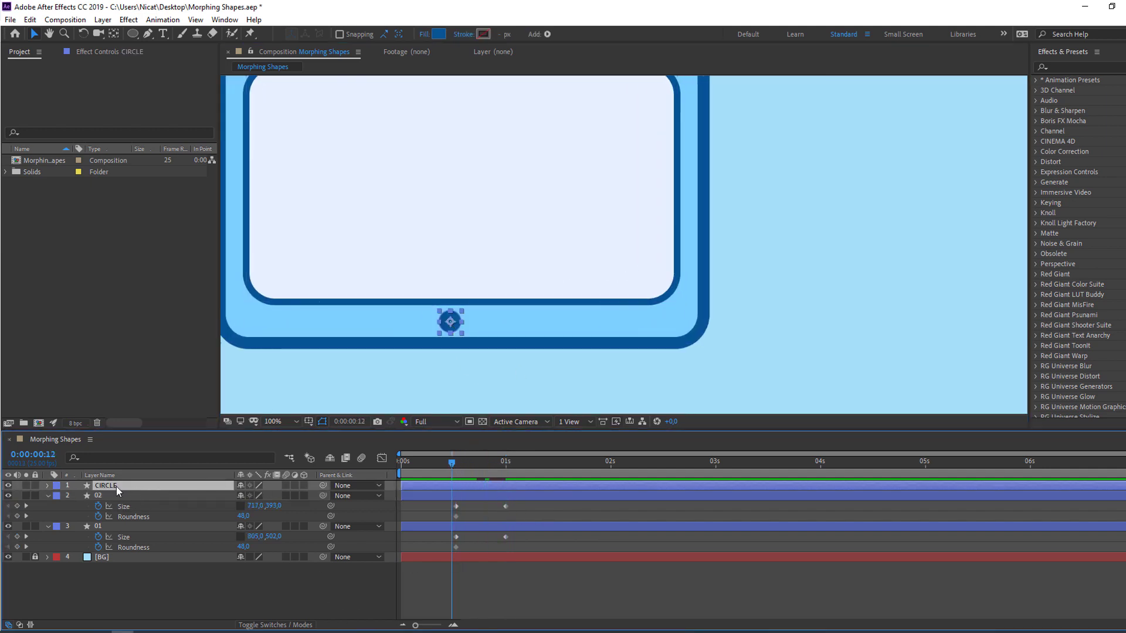
key(p)
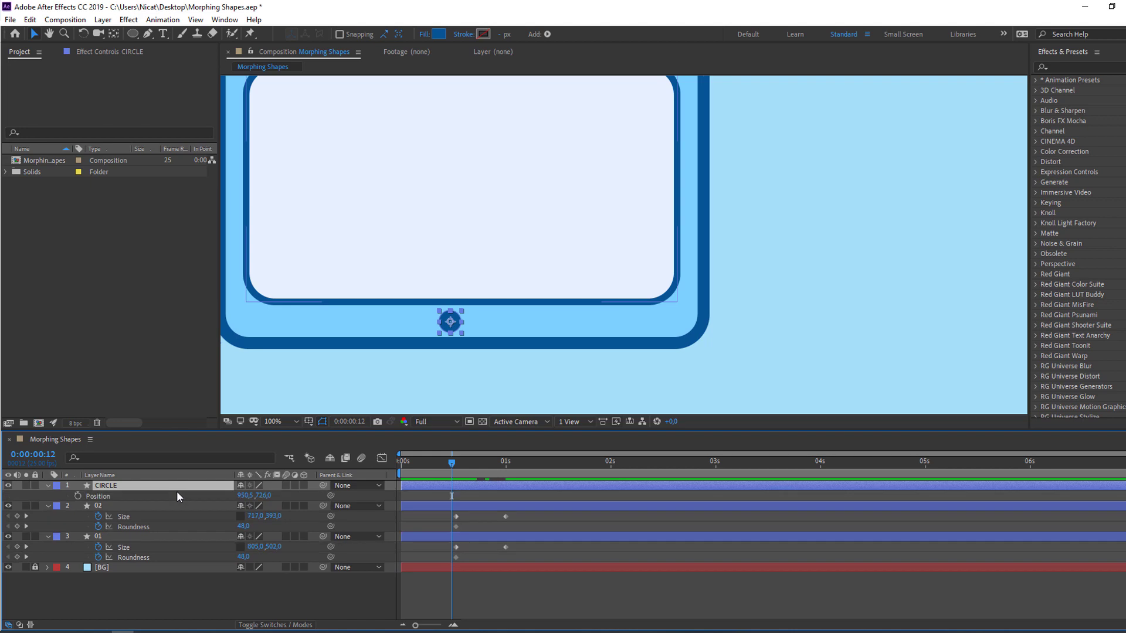
click(77, 495)
Step: At 1 second, set the CIRCLE layer's X position to 969.5 to centre it under the narrowed screen, and preview the morph
drag(451, 463, 505, 469)
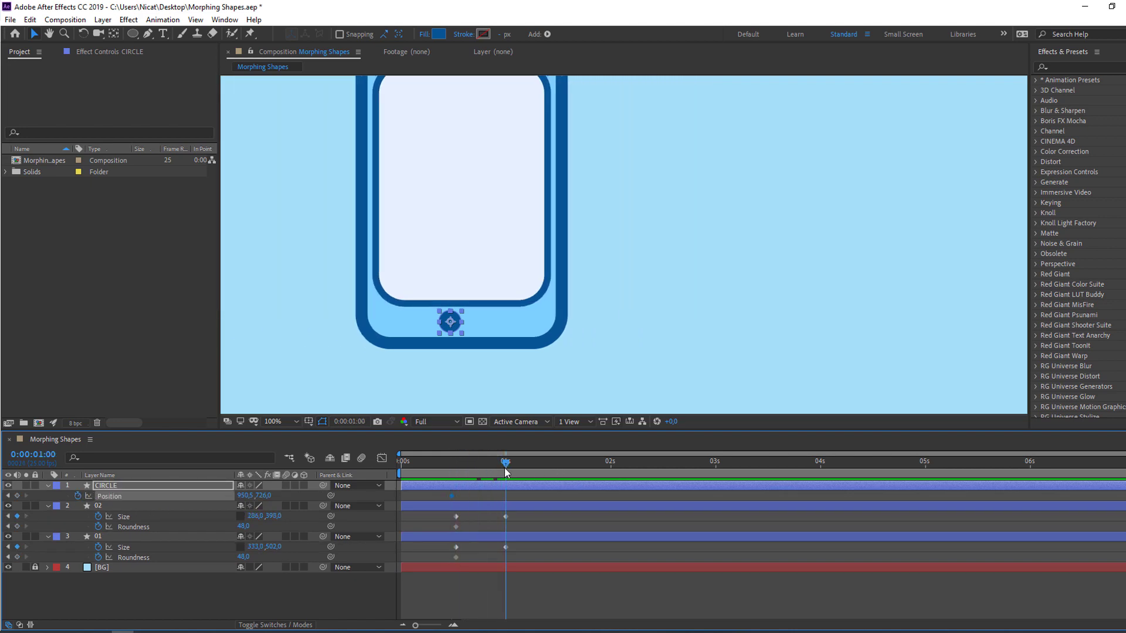
drag(244, 496, 255, 496)
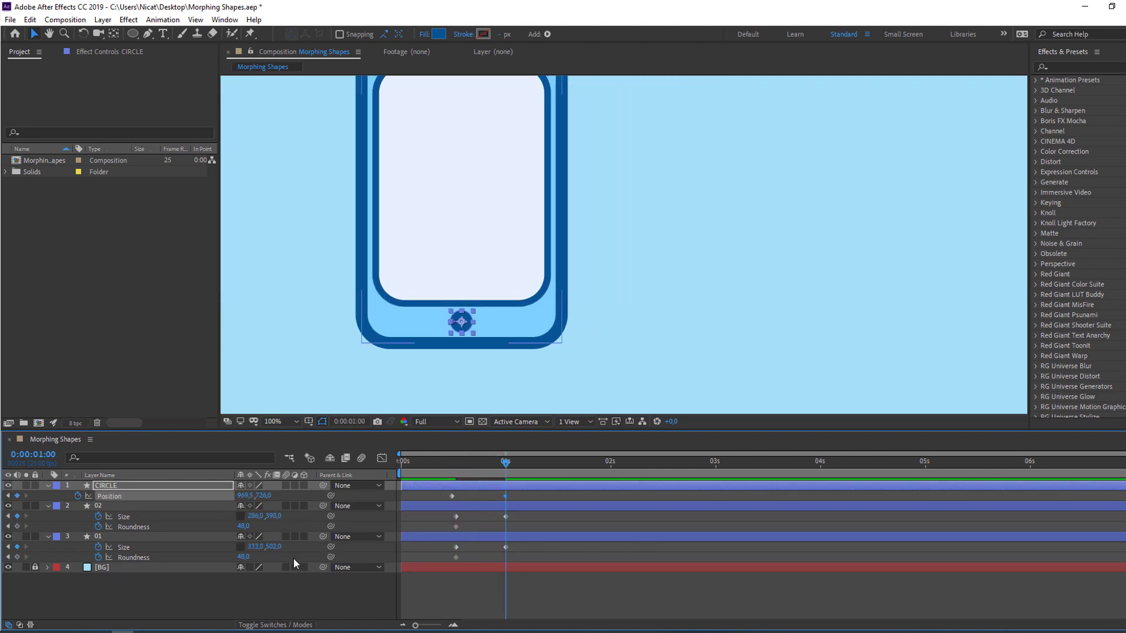
click(296, 583)
scroll(357, 354, down, 1)
scroll(399, 368, up, 1)
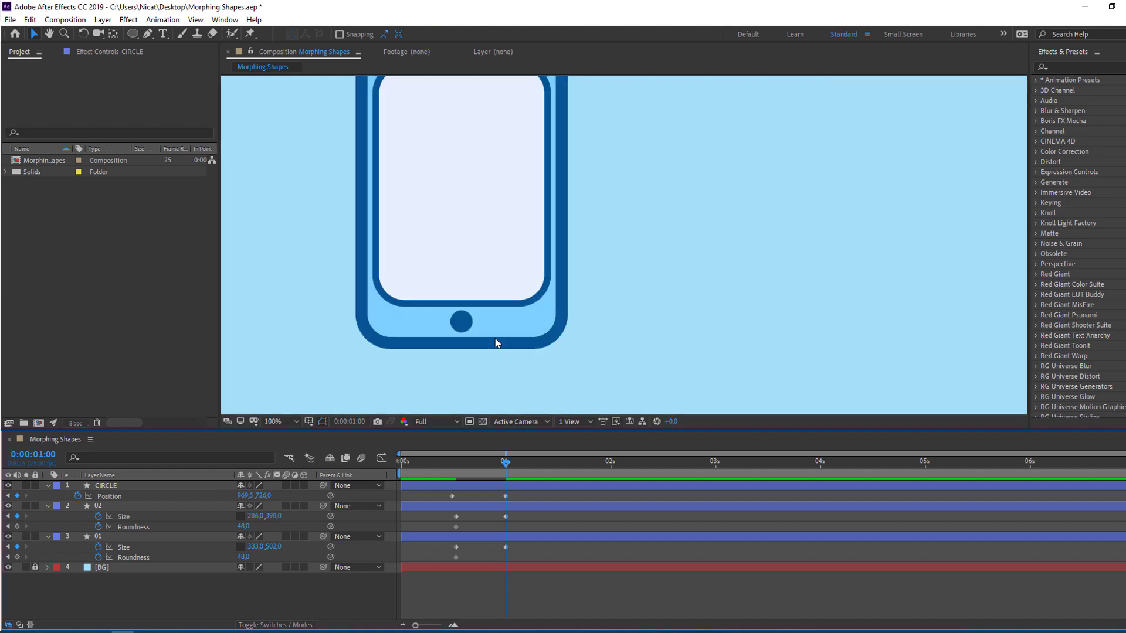
key(comma)
drag(434, 458, 508, 463)
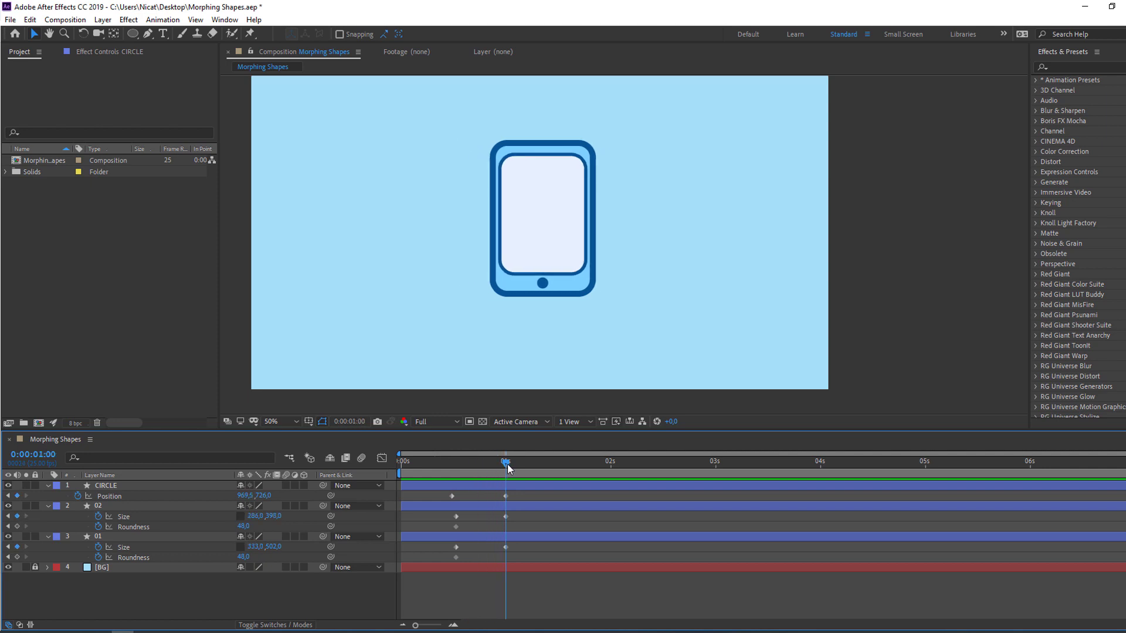
Step: Expand Stroke 1 of the rectangle on layer 02 and add a Stroke Width keyframe at frame 13
click(98, 537)
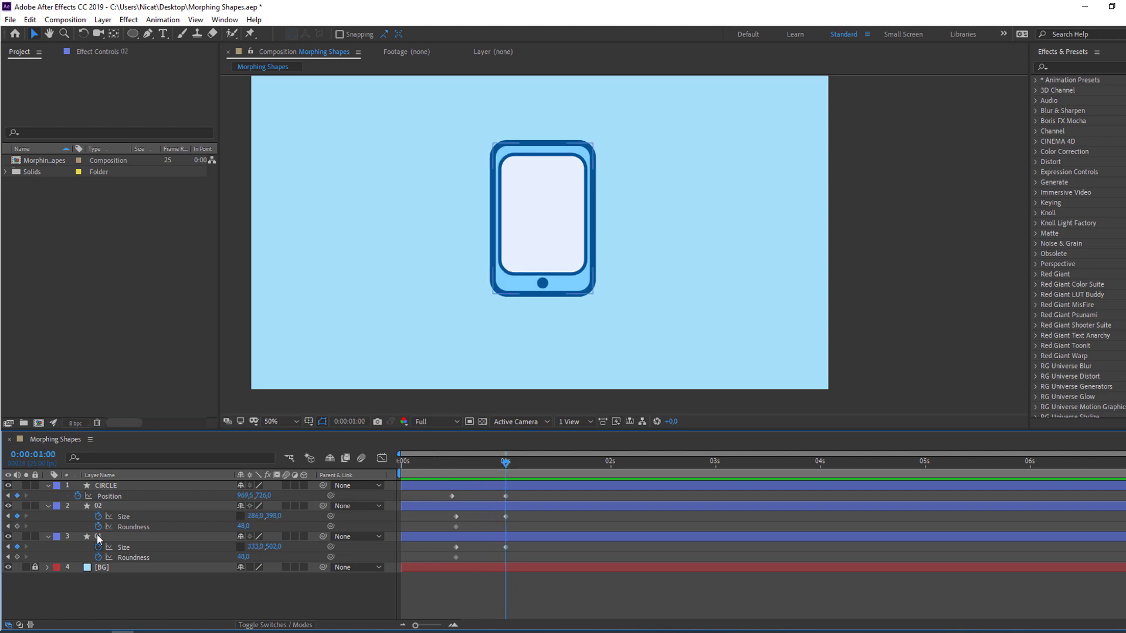
click(100, 506)
click(48, 505)
click(48, 505)
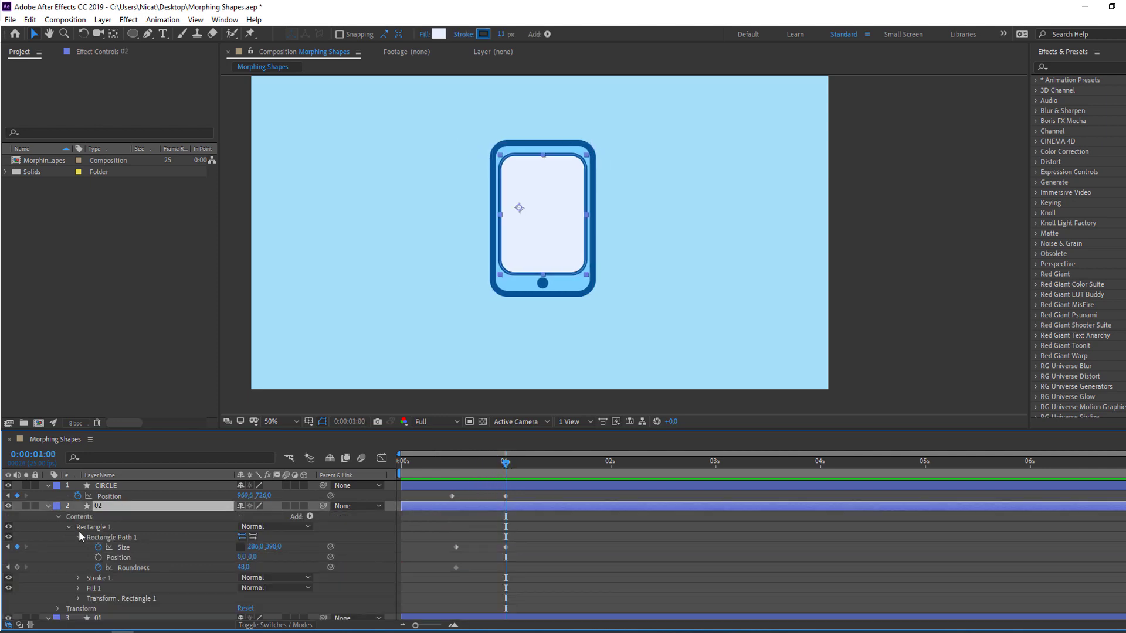
scroll(57, 564, down, 1)
click(98, 548)
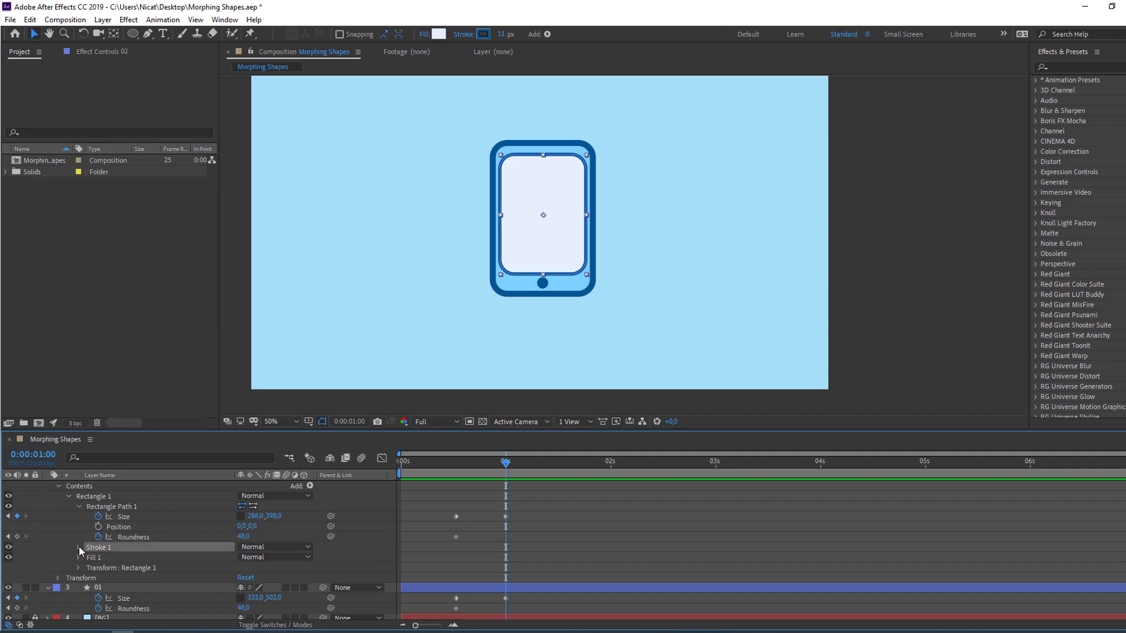
click(79, 547)
scroll(59, 561, down, 1)
drag(446, 462, 457, 476)
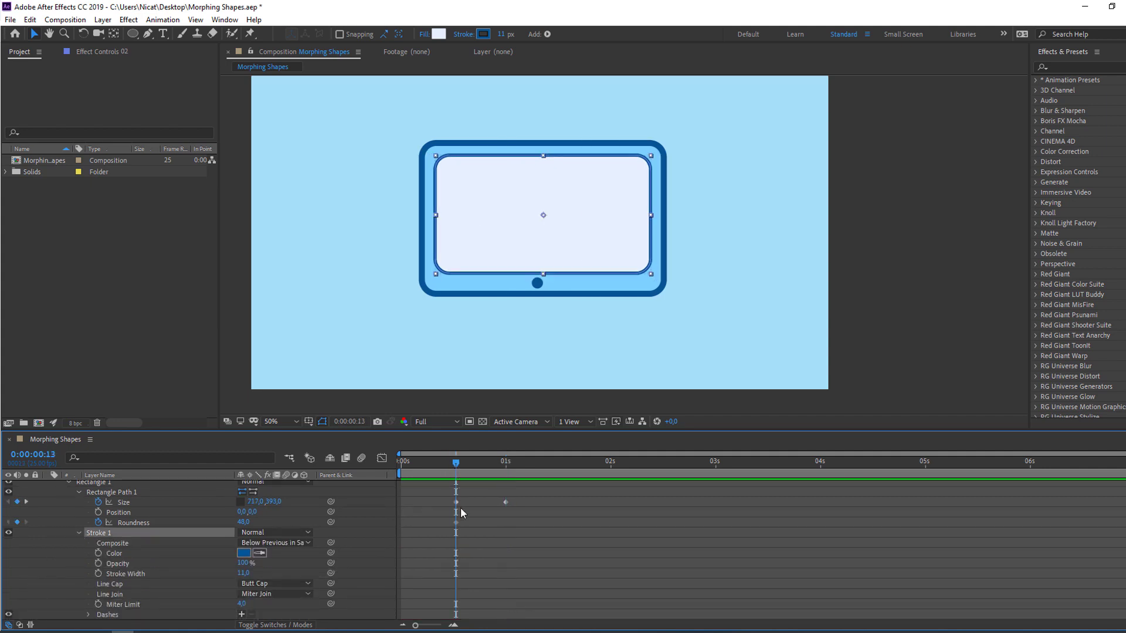
click(98, 573)
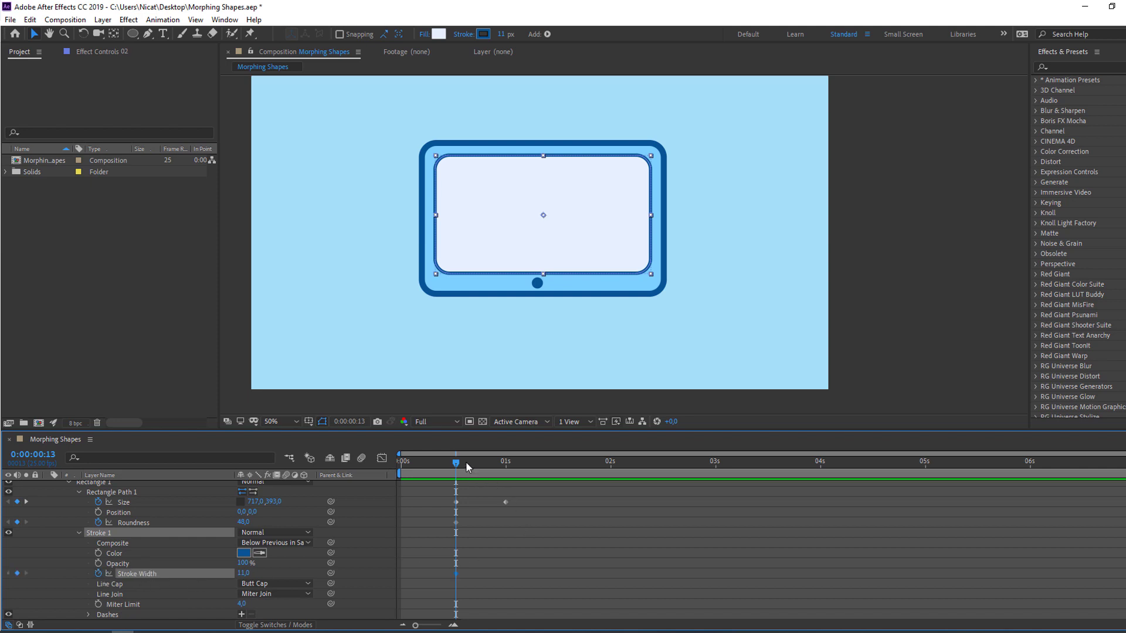
Step: At 1 second, set the Stroke Width of the rectangle on layer 02 to 17
drag(466, 462, 505, 462)
mouse_move(244, 577)
mouse_down()
mouse_move(258, 577)
mouse_move(247, 577)
mouse_up()
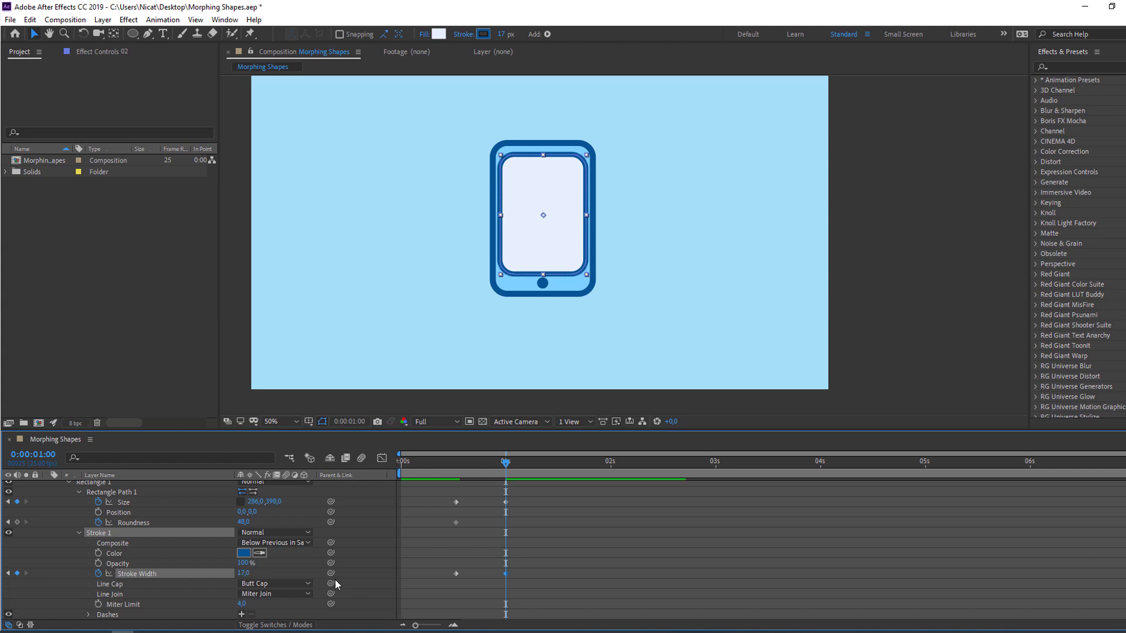
click(340, 591)
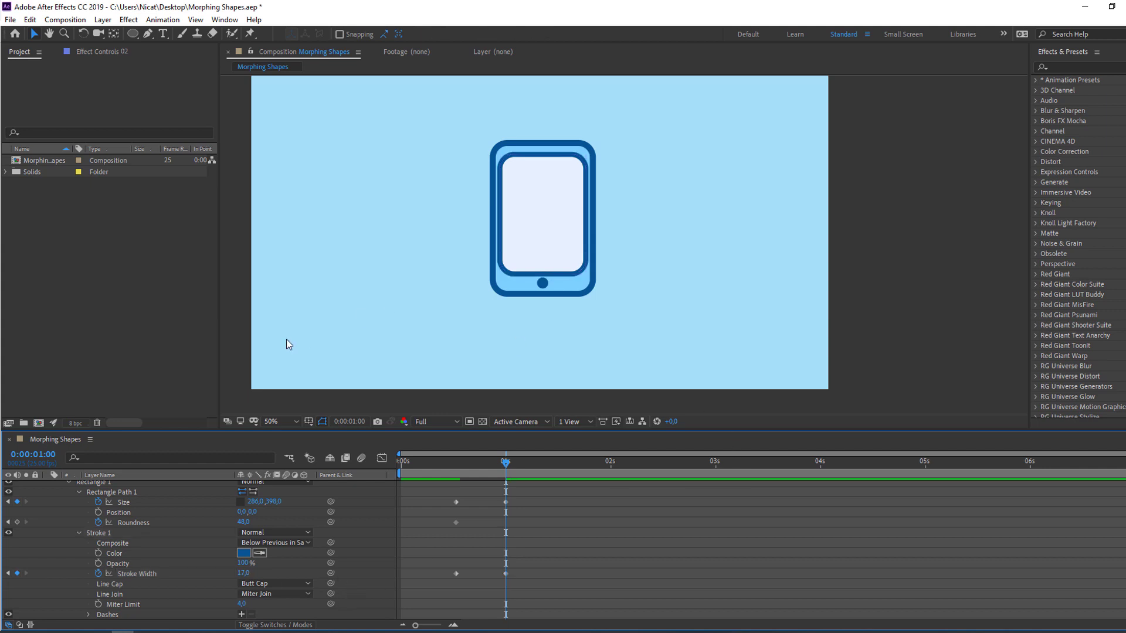
scroll(169, 586, up, 3)
scroll(168, 586, down, 3)
Step: At 1 second, set the Roundness of the layer 02 rectangle to 0 and scrub through the morph
drag(242, 522, 202, 522)
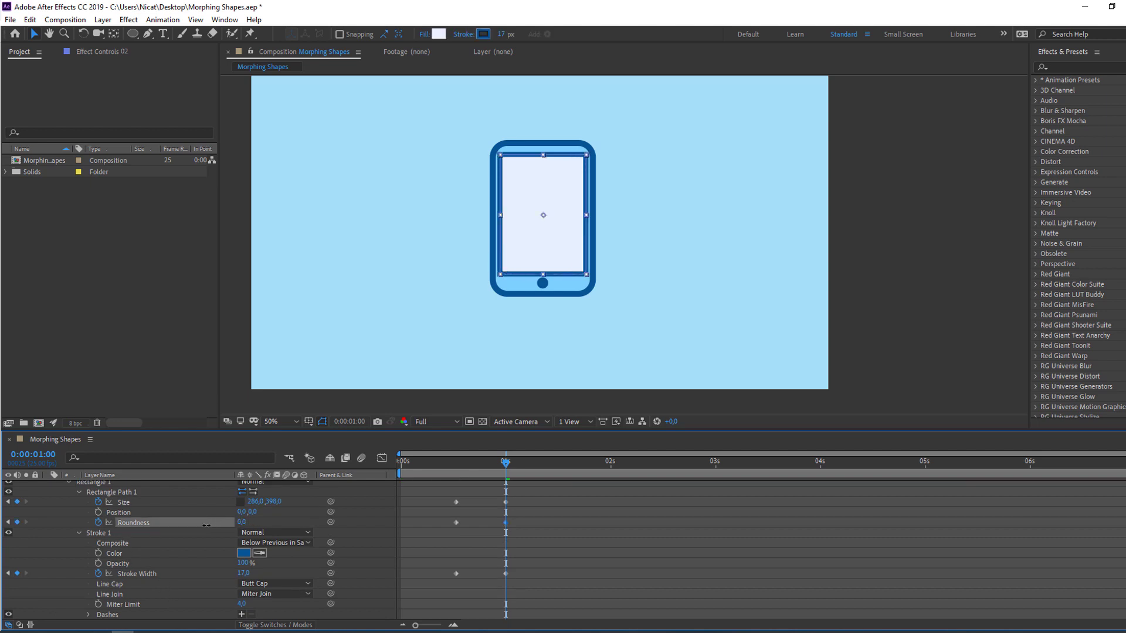
click(606, 533)
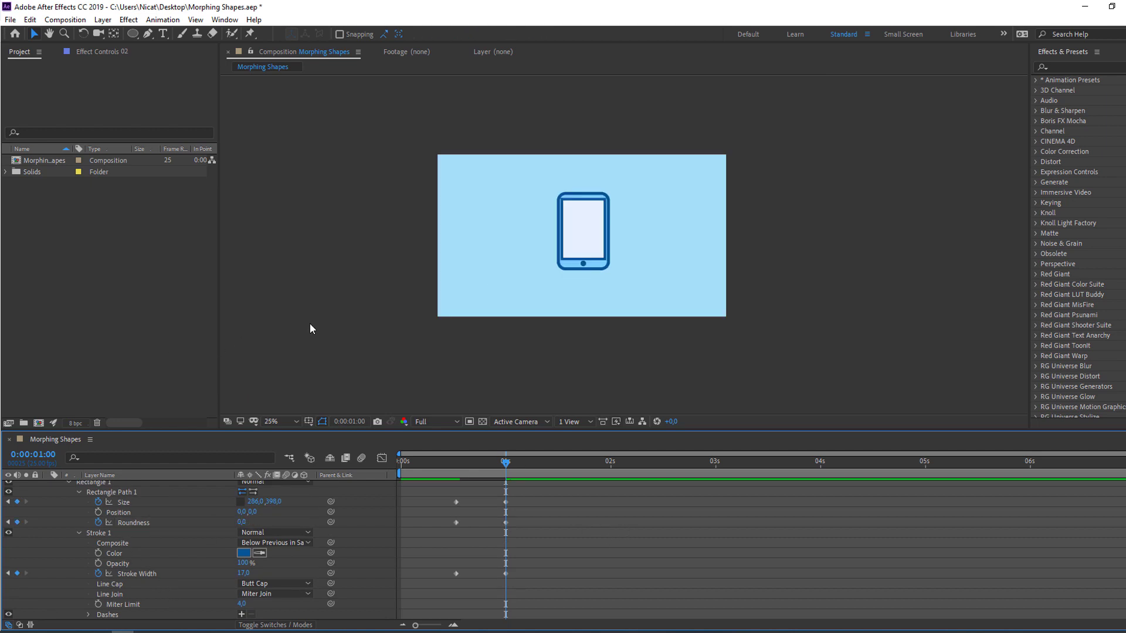
drag(432, 465, 507, 469)
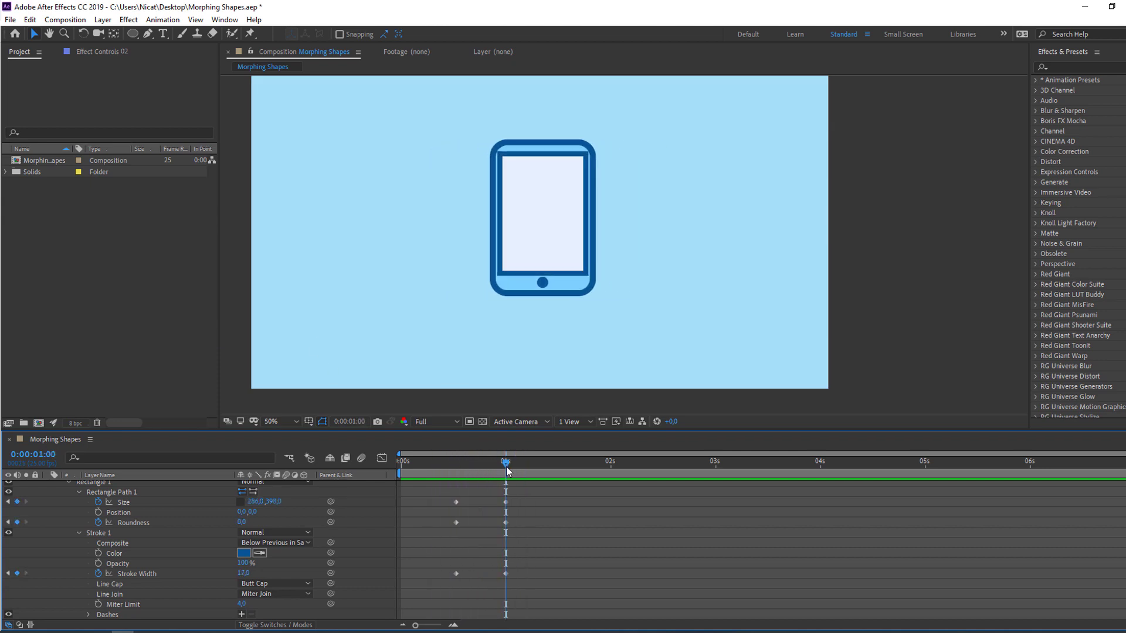
Step: Collapse the expanded layers, then show only the keyframed properties of CIRCLE, 02 and 01
scroll(106, 551, up, 3)
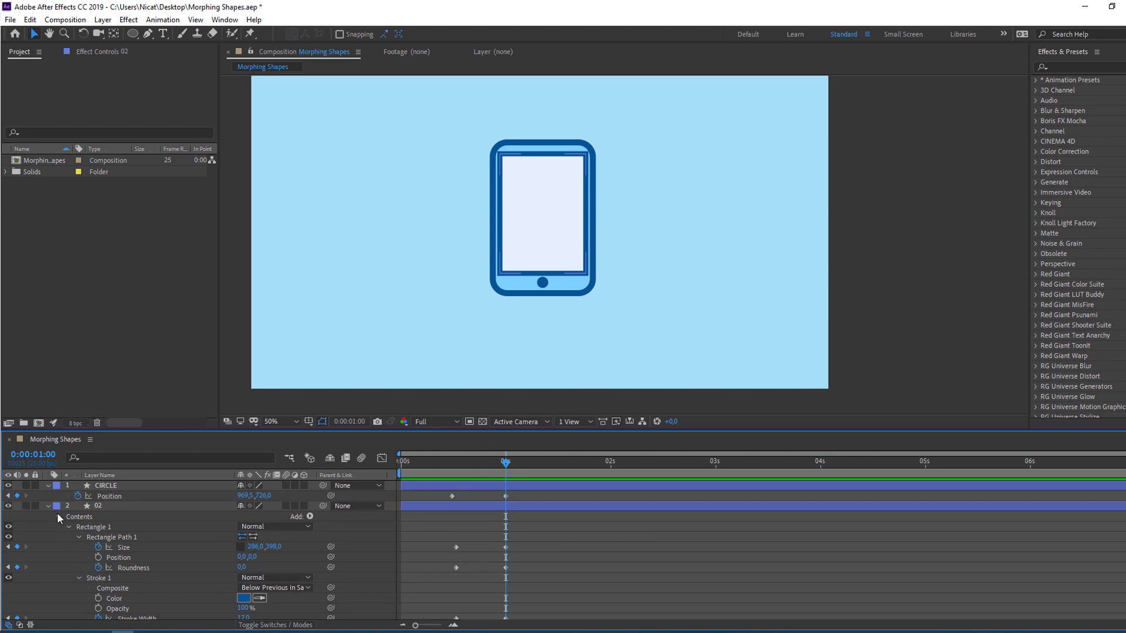
click(47, 507)
click(47, 485)
click(48, 507)
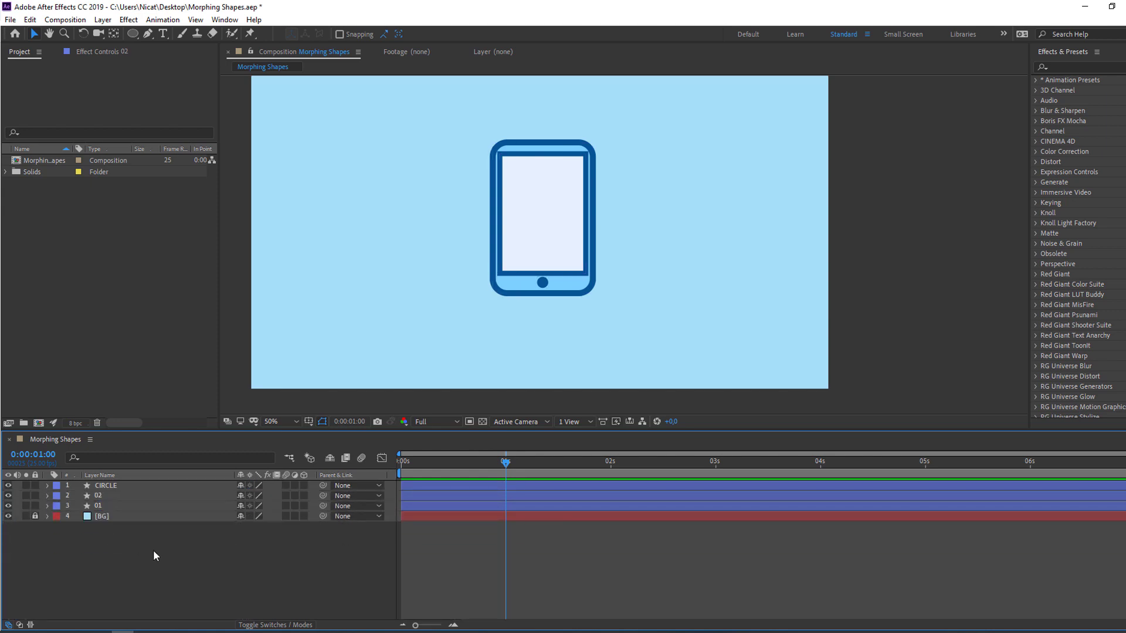
click(104, 507)
shift+click(111, 486)
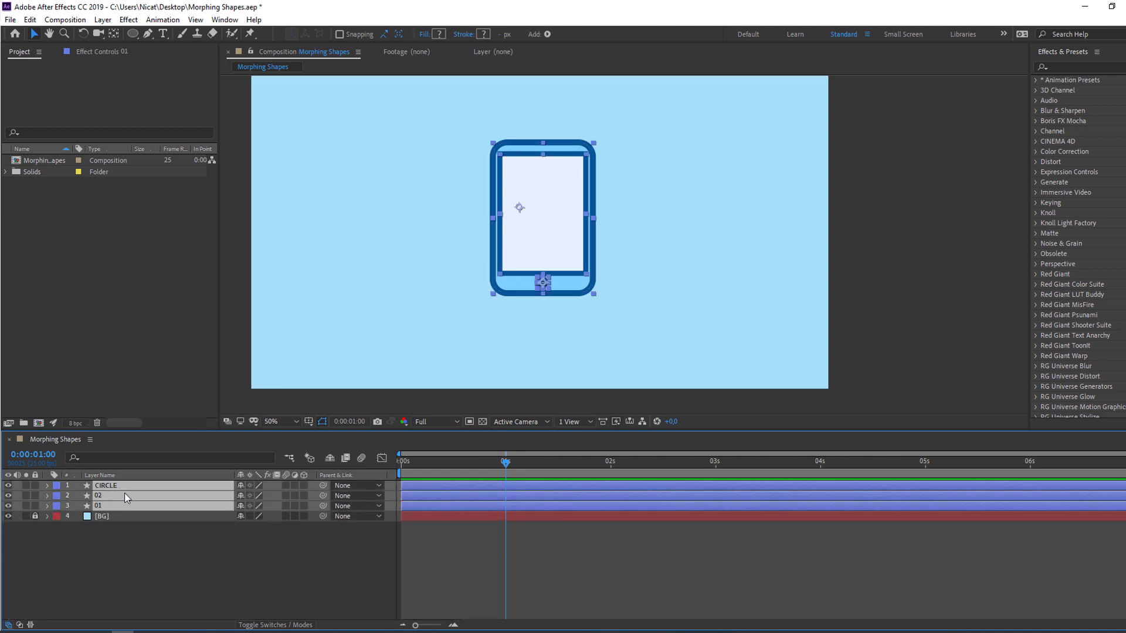
key(u)
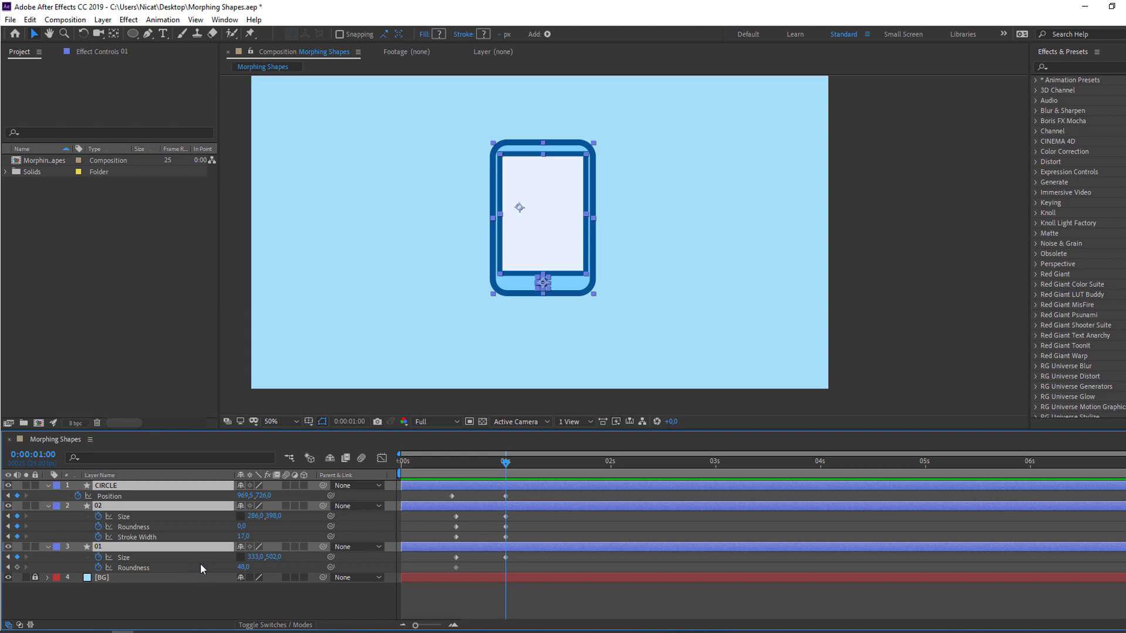
Step: Align CIRCLE's first Position keyframe with the frame 13 keyframes of layers 02 and 01, and scrub through the morph
click(448, 500)
drag(452, 496, 455, 496)
click(530, 547)
drag(456, 465, 506, 467)
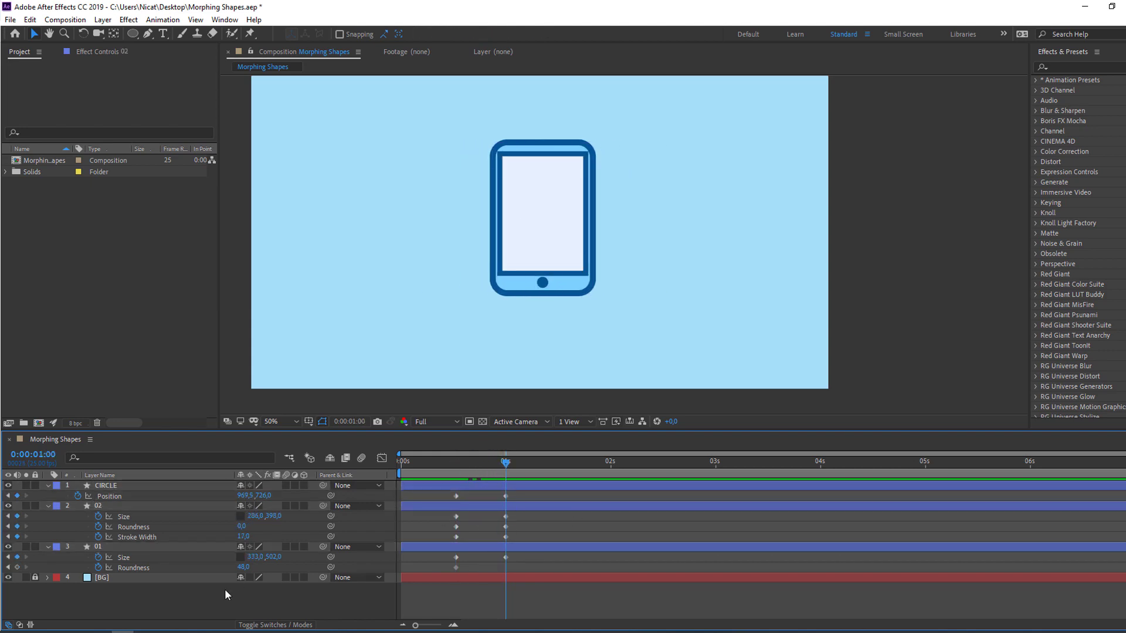
Step: At 1 second, set the Roundness of the layer 01 rectangle to 38
mouse_move(243, 567)
mouse_down()
mouse_move(221, 569)
mouse_move(263, 567)
mouse_up()
click(246, 610)
click(184, 608)
click(248, 586)
click(166, 549)
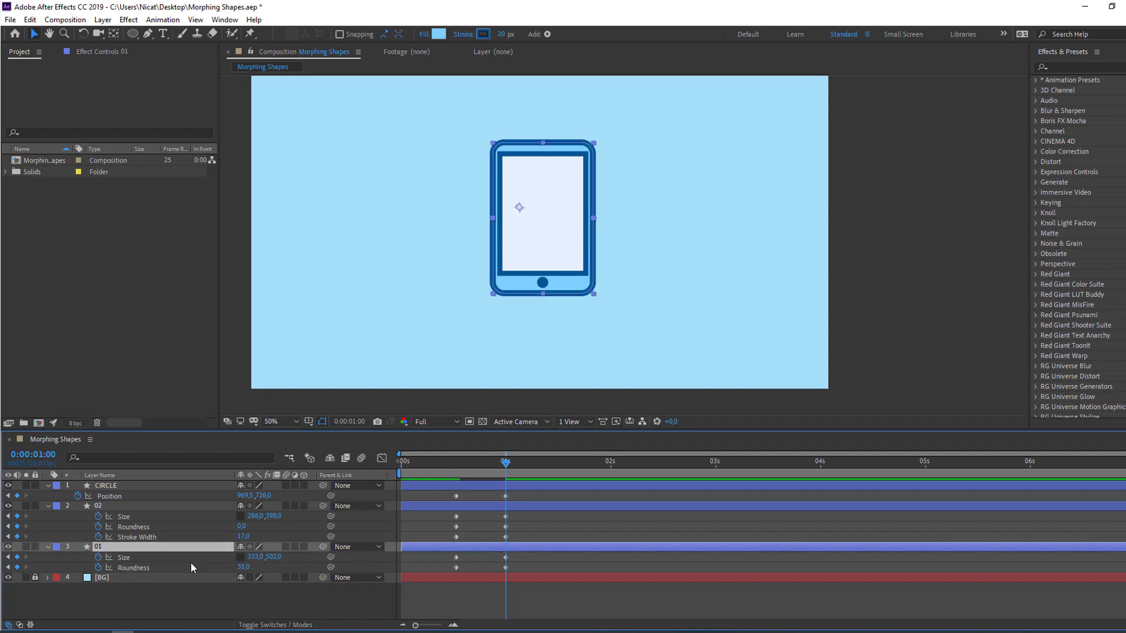
click(203, 609)
Step: Apply Easy Ease to all keyframes of CIRCLE, 02 and 01, and preview the animation
mouse_move(445, 463)
mouse_down()
mouse_move(509, 463)
mouse_move(441, 555)
mouse_move(449, 572)
mouse_up()
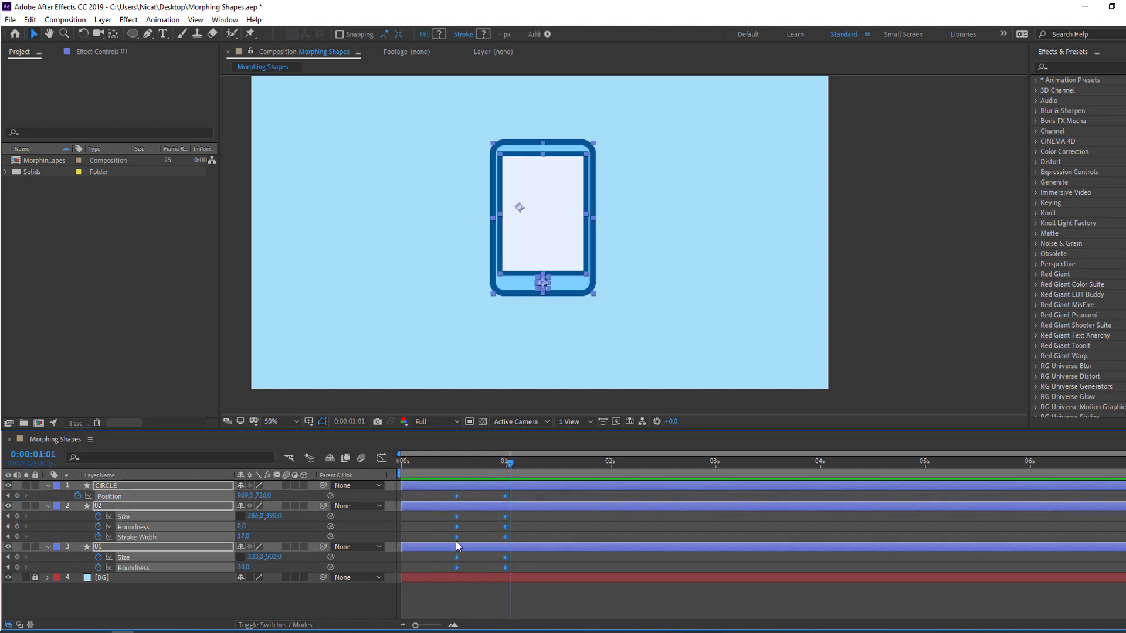
right_click(456, 496)
mouse_move(518, 490)
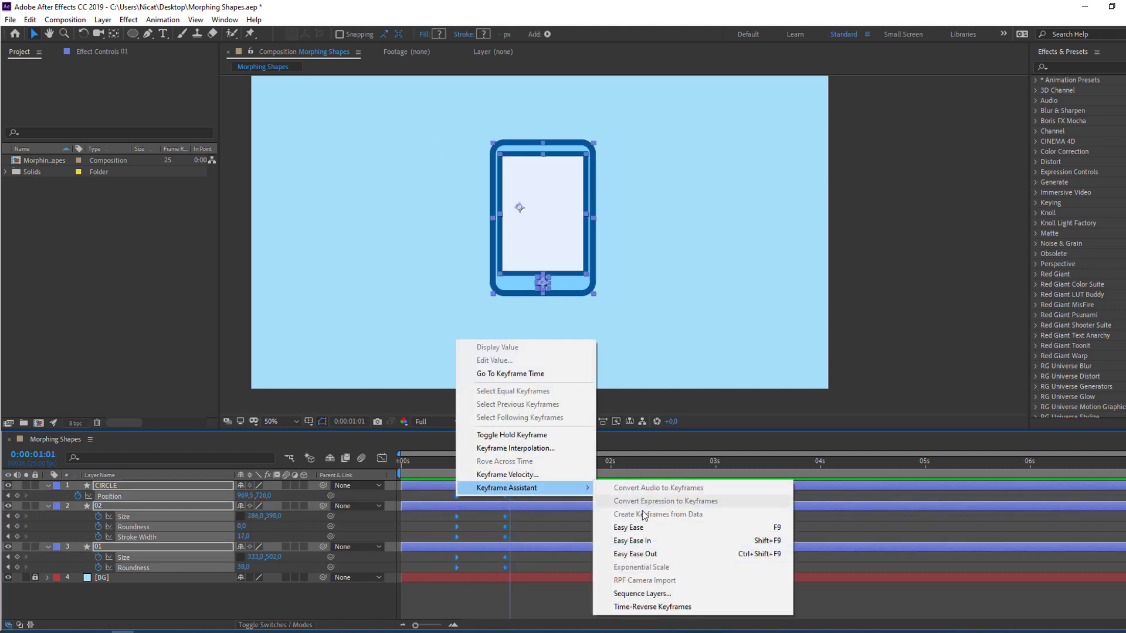
click(628, 527)
click(565, 602)
key(space)
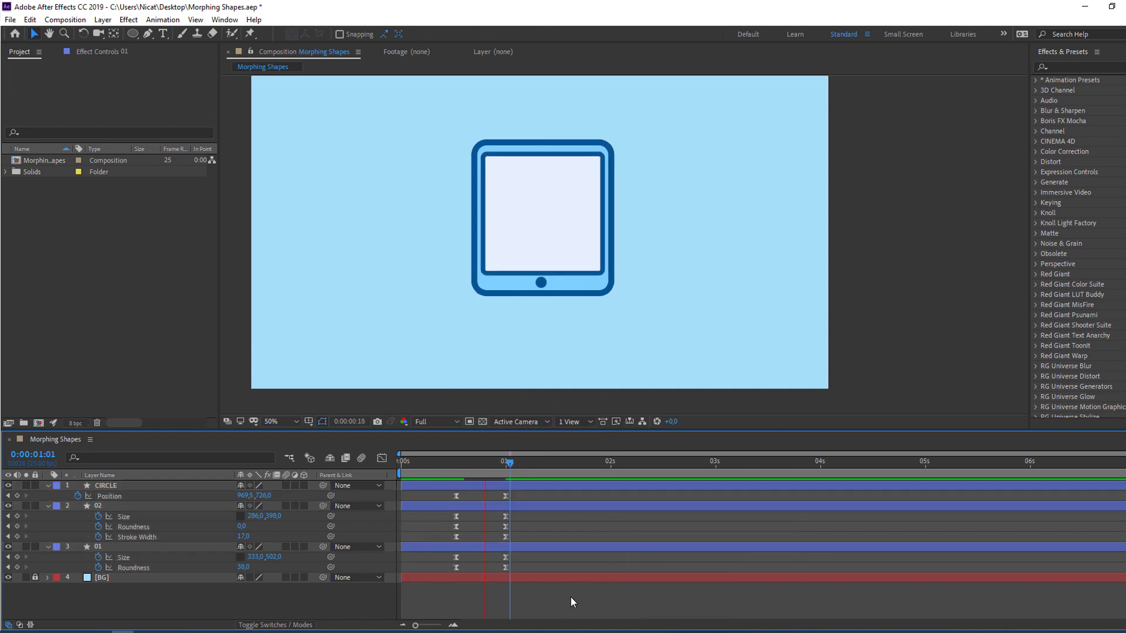
Step: Show all keyframed properties in the Graph Editor and lengthen the outgoing influence handles of the frame 13 keyframes
drag(538, 494, 457, 569)
click(381, 458)
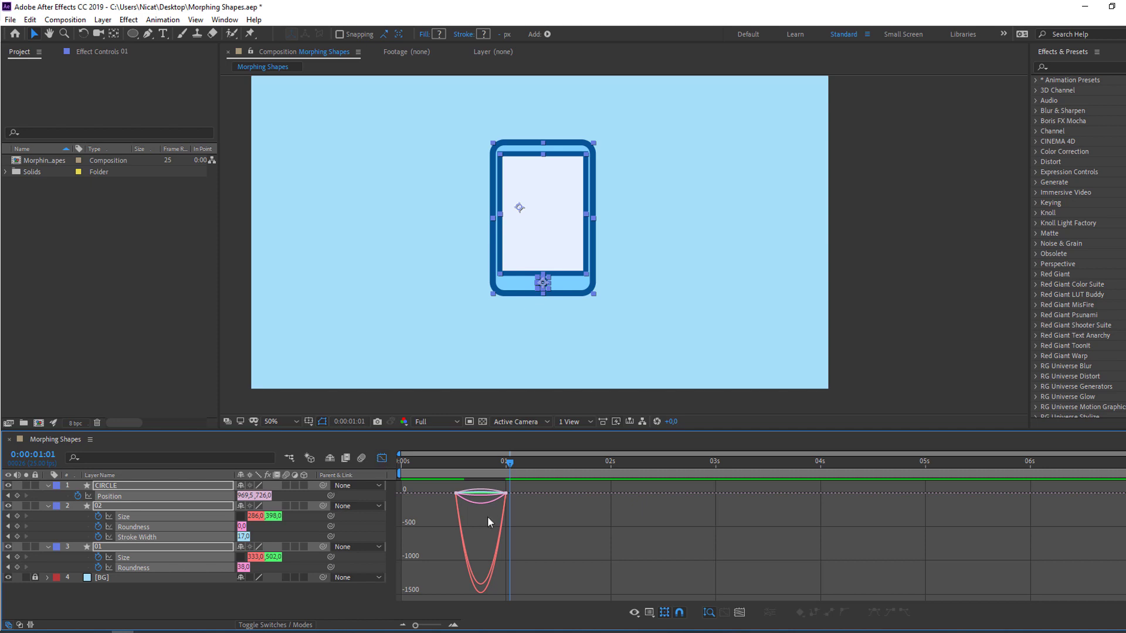
scroll(536, 528, up, 5)
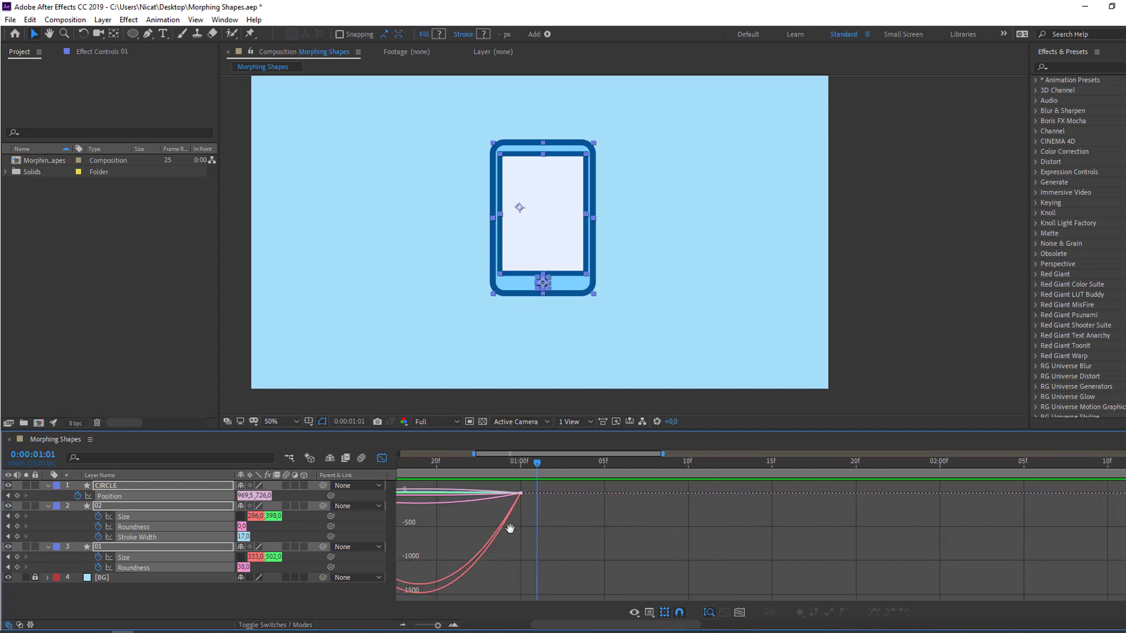
drag(445, 485, 466, 491)
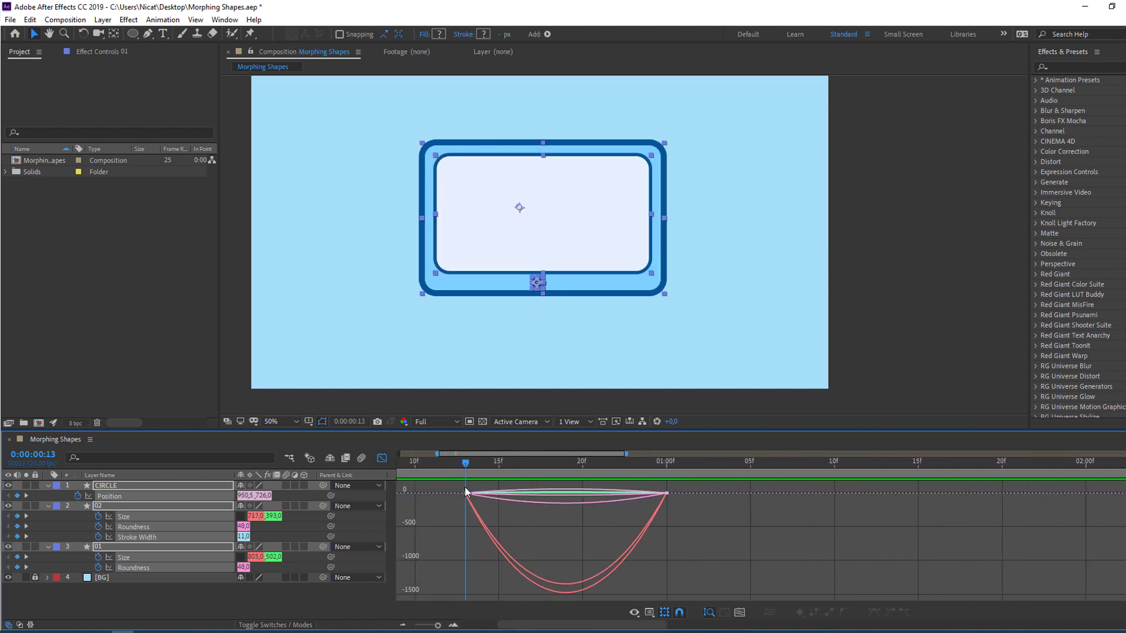
click(484, 524)
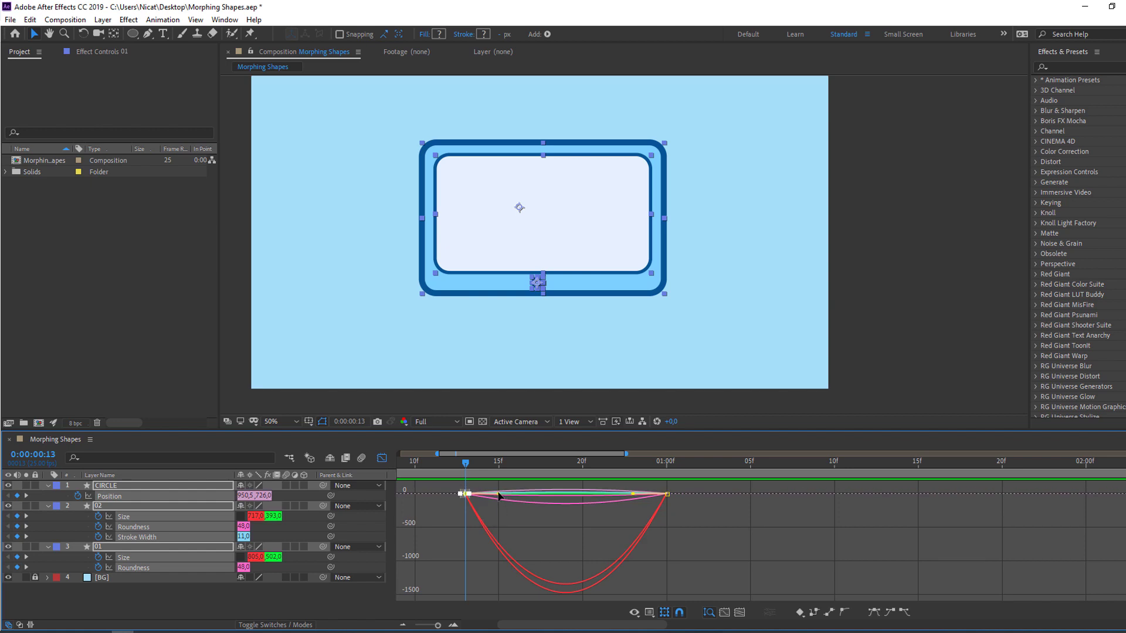
drag(500, 494, 521, 494)
Step: Lengthen the incoming influence handles of the 1 second keyframes, preview the easing, and return to the keyframe view
click(647, 500)
click(639, 497)
drag(630, 494, 610, 494)
key(space)
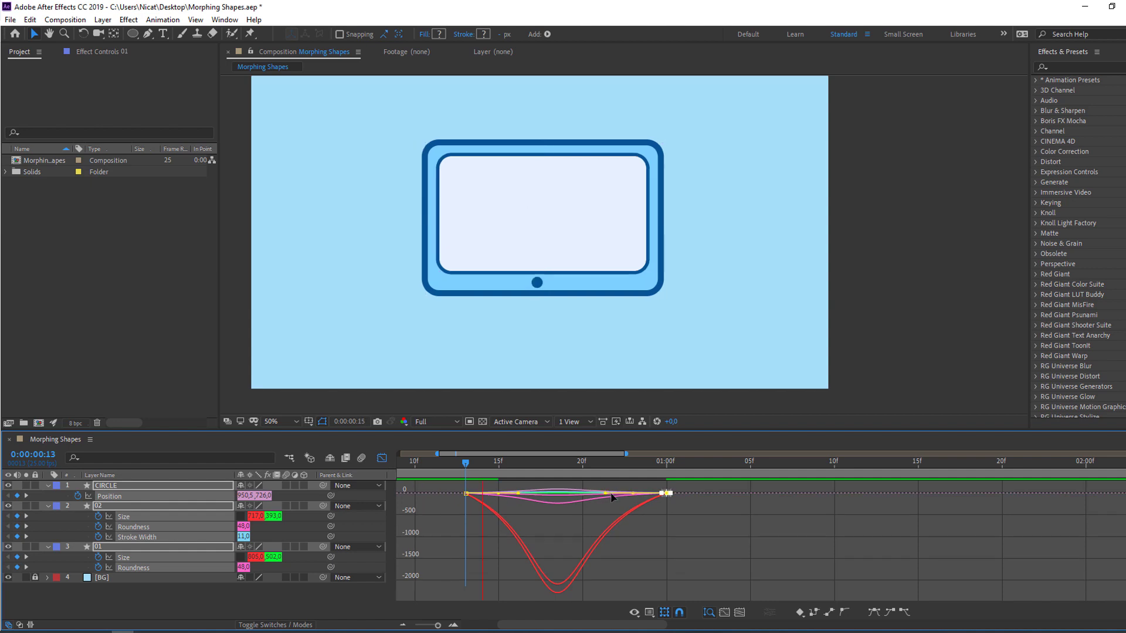
key(space)
key(shift+F3)
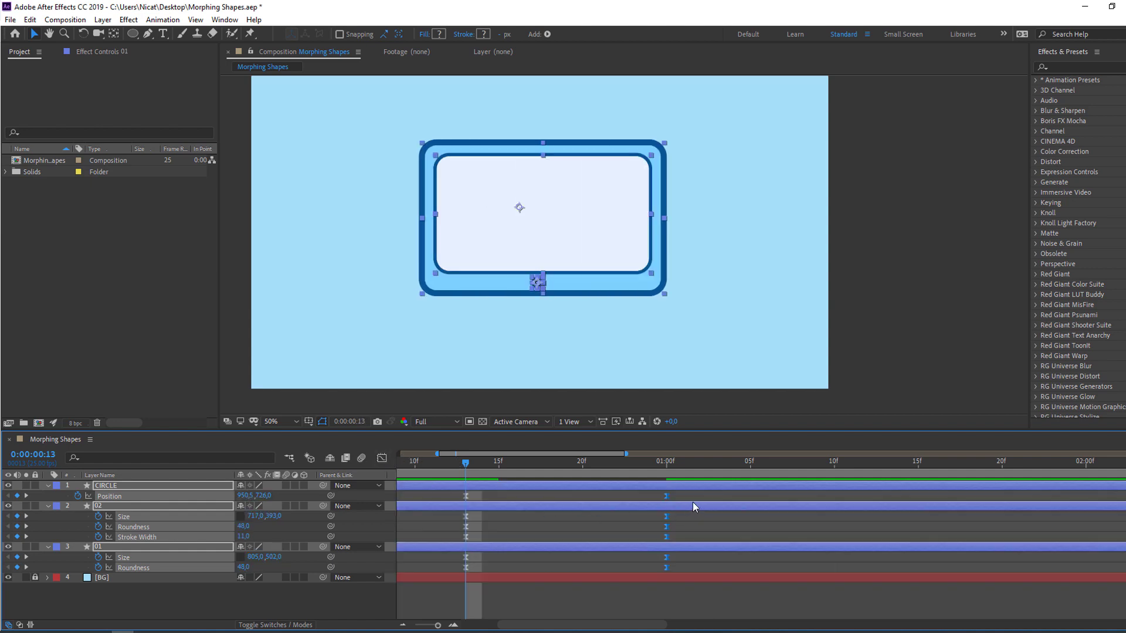
Step: Move all the ending keyframes from 1 second to about 0:00:01:08 and play back the slower morph
key(minus)
key(minus)
drag(533, 494, 493, 571)
drag(509, 501, 543, 501)
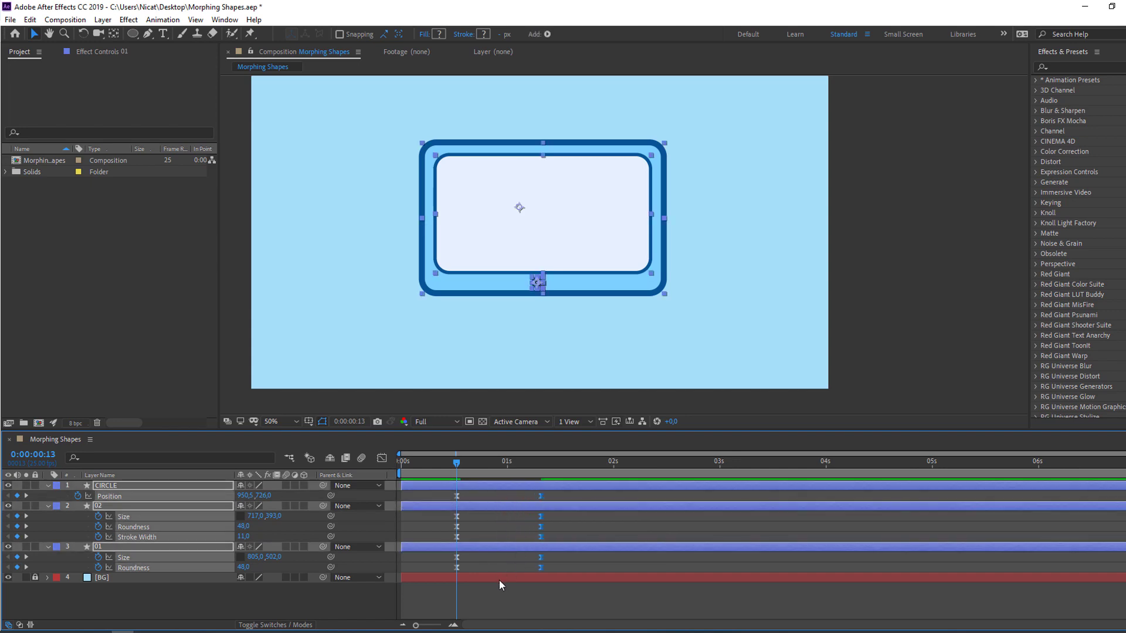
click(496, 586)
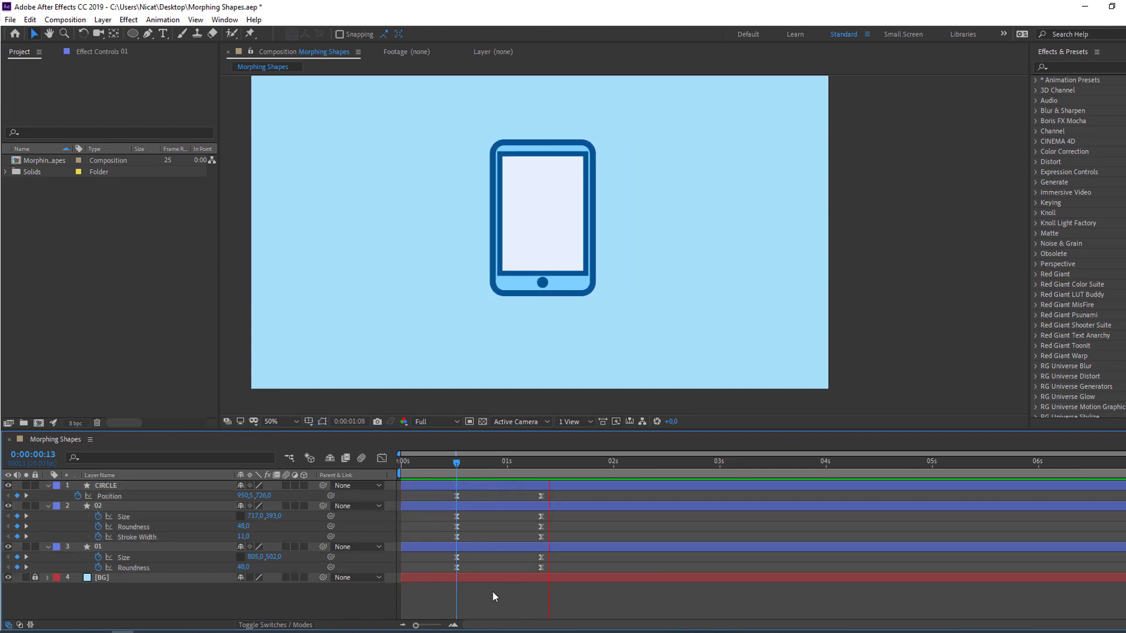
key(comma)
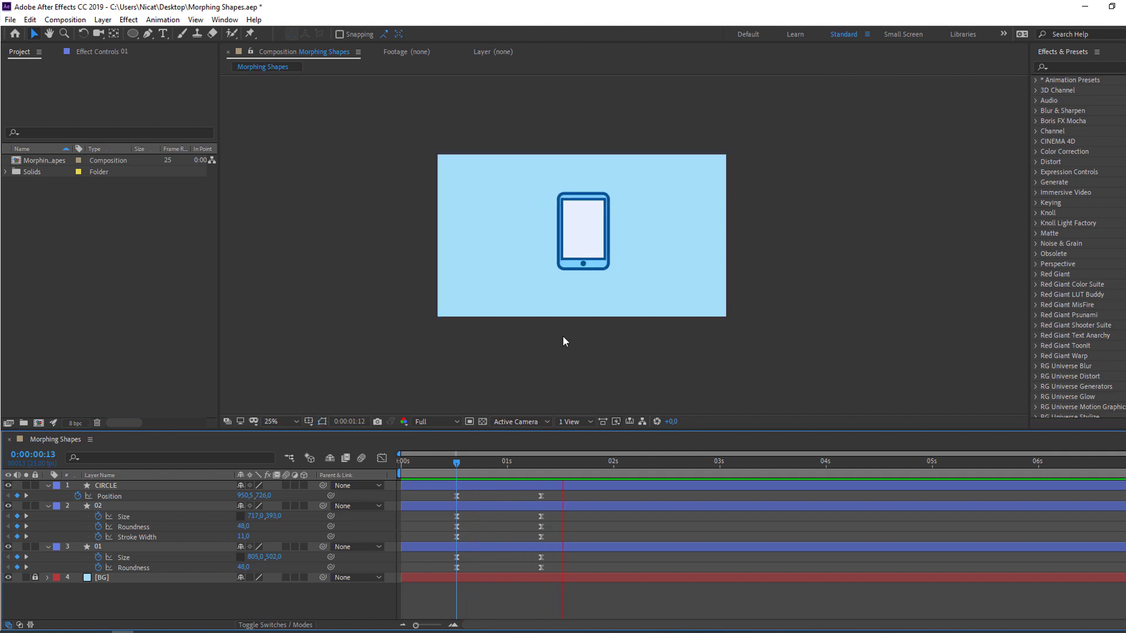
Step: At 0:00:01:22, add holding keyframes for the Roundness of layers 02 and 01 and the Position of CIRCLE
click(496, 463)
drag(496, 464, 601, 465)
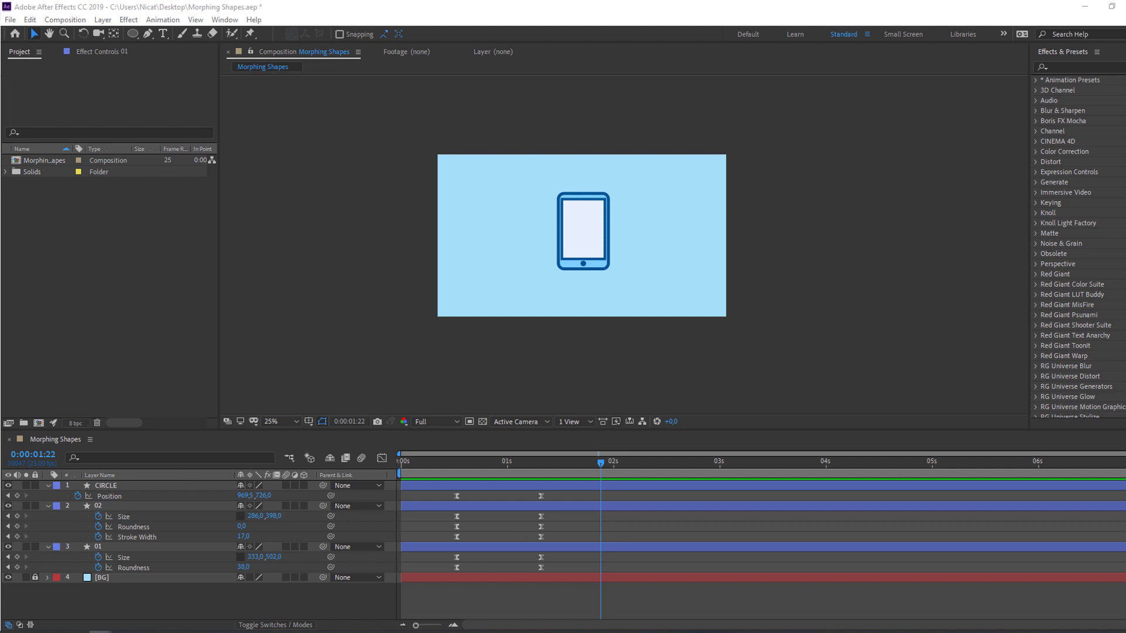
click(137, 529)
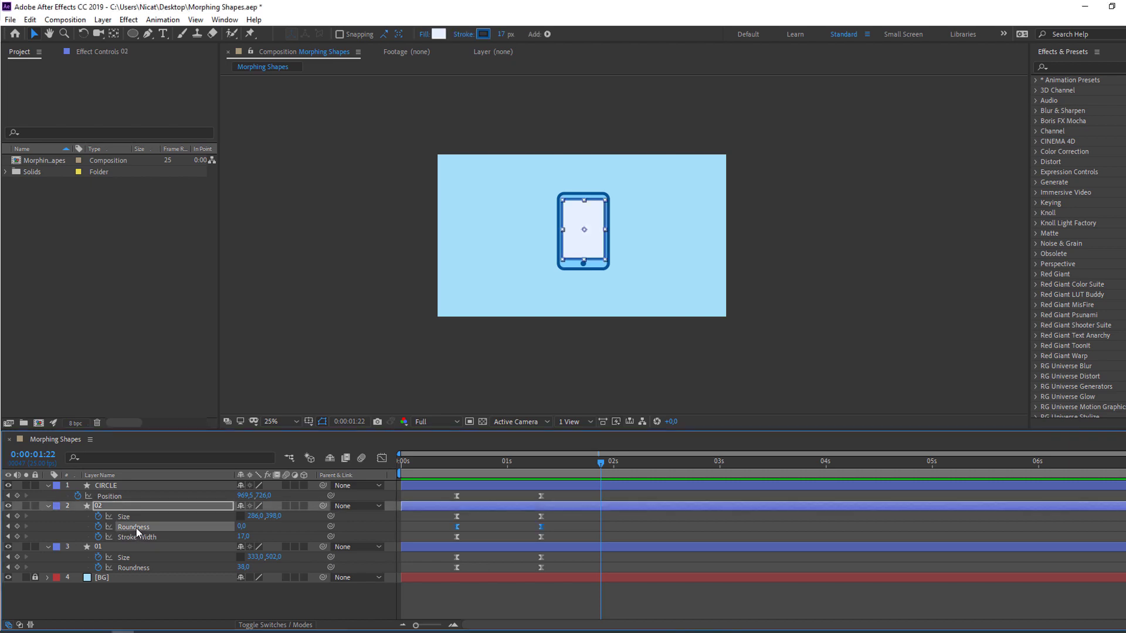
click(17, 527)
click(101, 547)
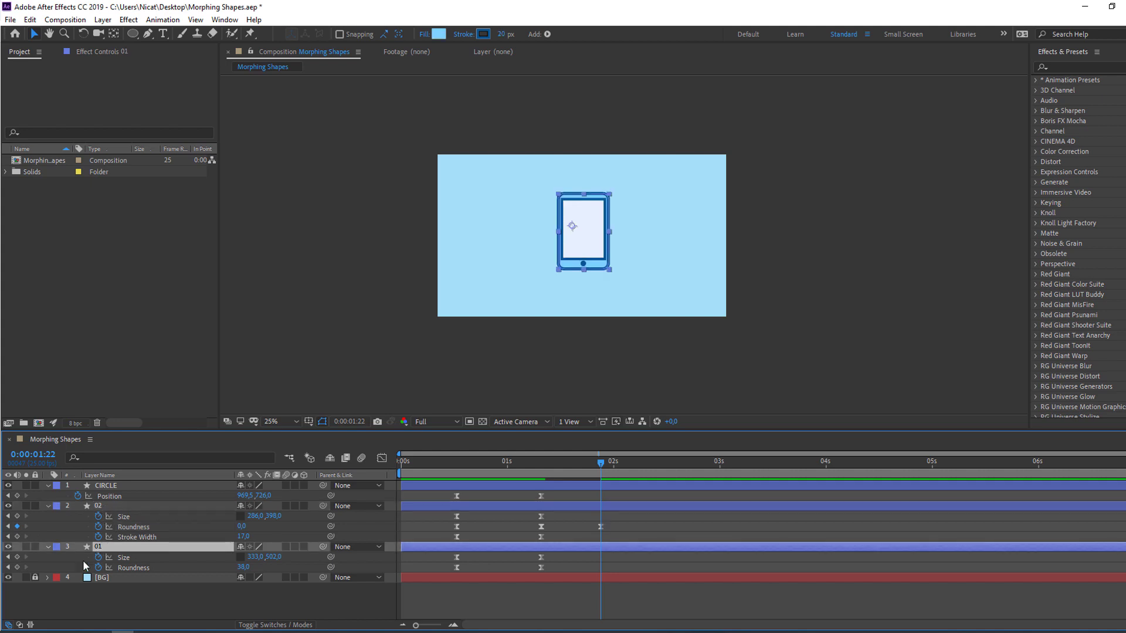
click(17, 567)
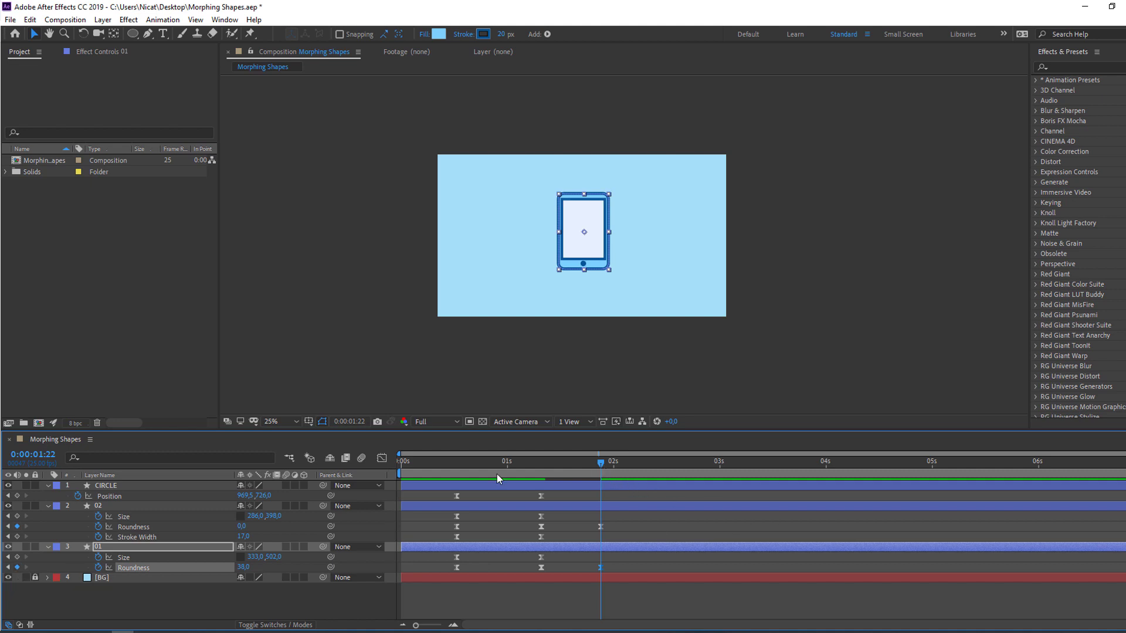
click(17, 496)
key(space)
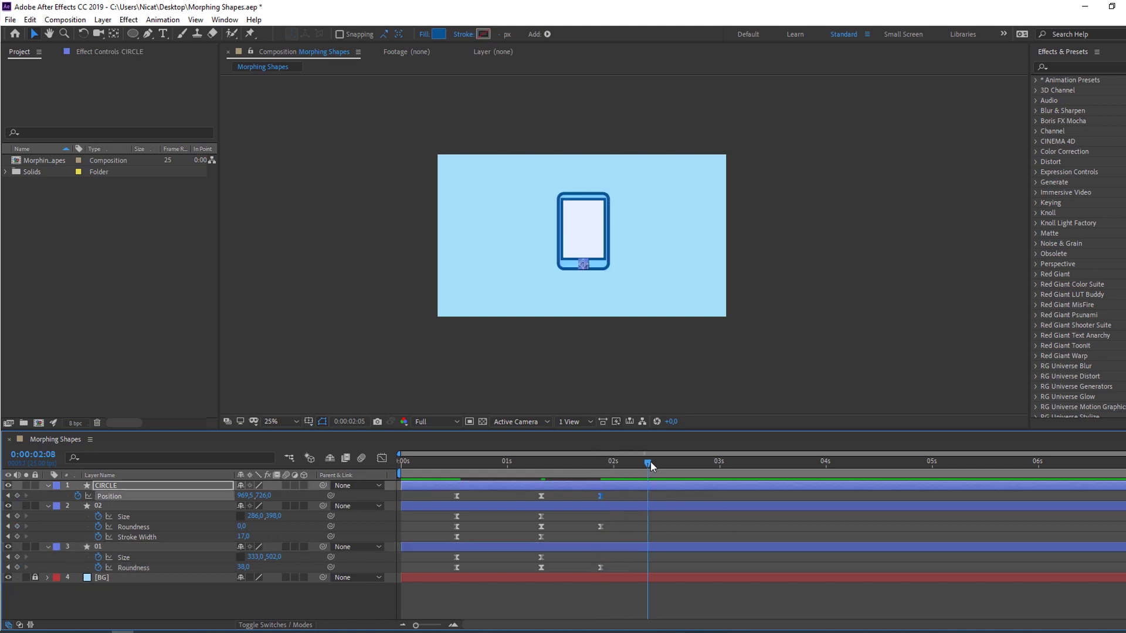
Step: At 0:00:02:10, set the Roundness of layer 01 to 429 and of layer 02 to 275
click(246, 597)
drag(242, 567, 441, 568)
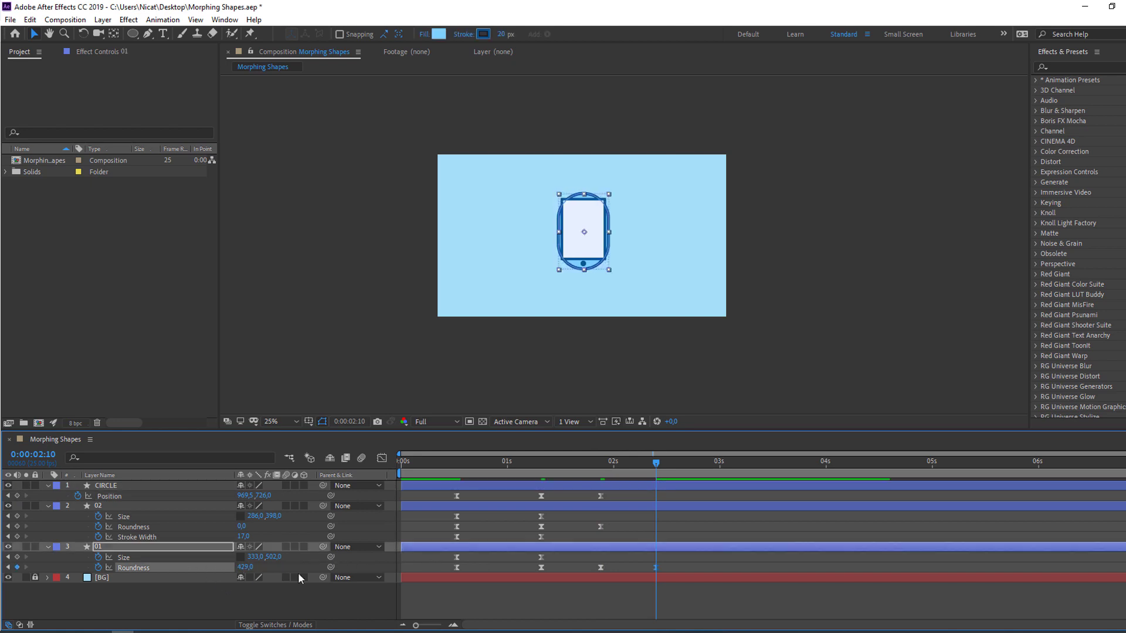
click(151, 527)
drag(241, 526, 416, 526)
scroll(583, 293, up, 2)
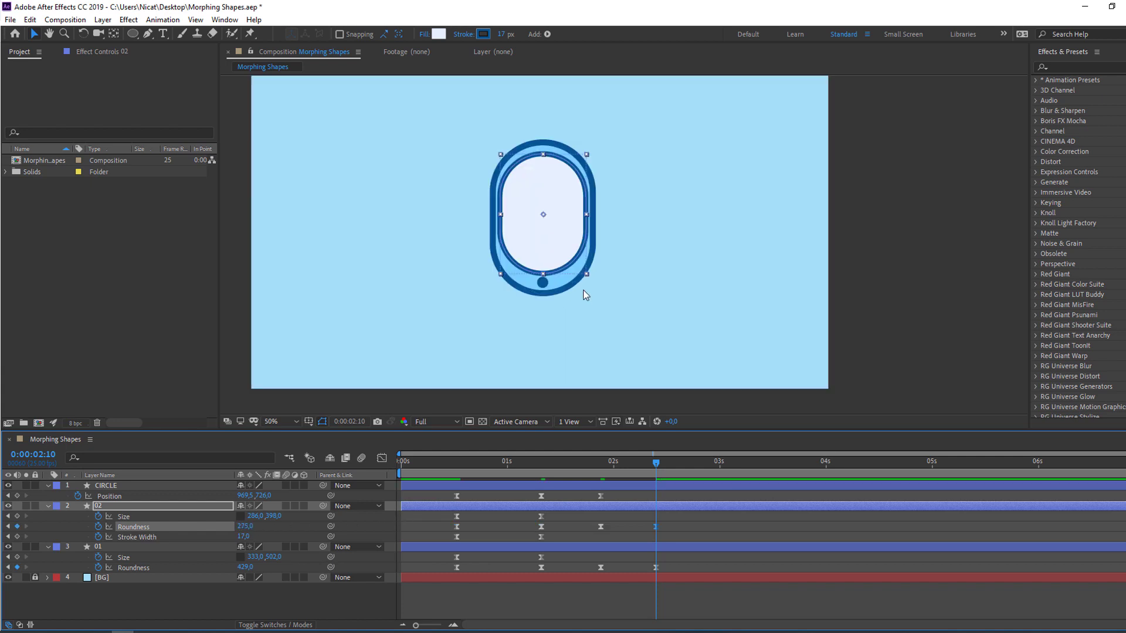
Step: Add Size keyframes on layers 02 and 01 at 0:00:01:22
drag(649, 466, 600, 470)
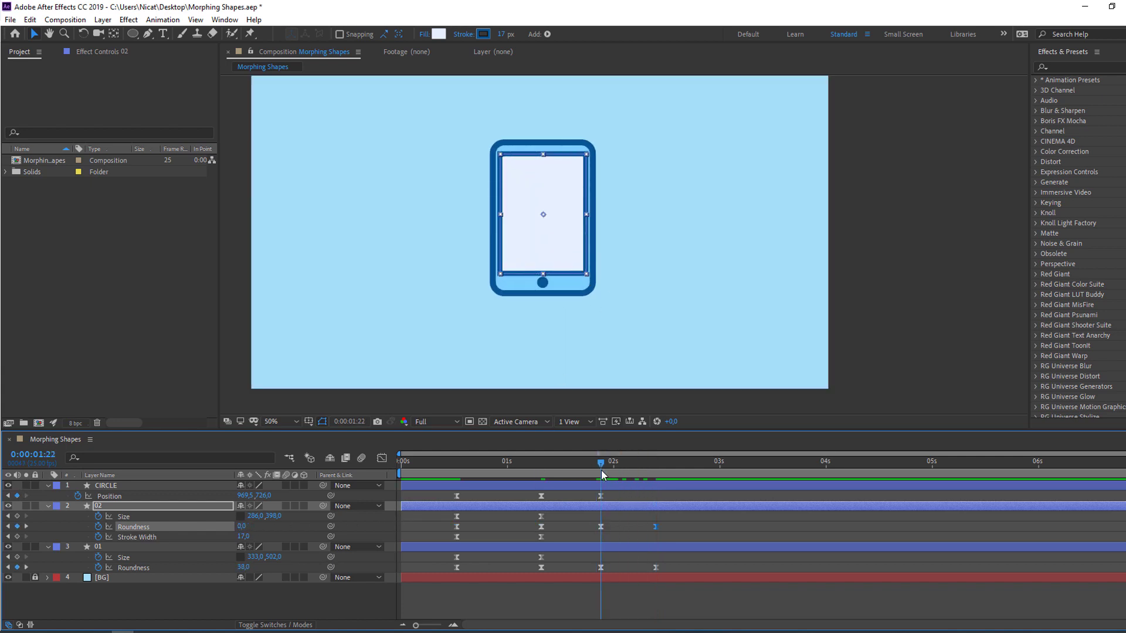
click(17, 516)
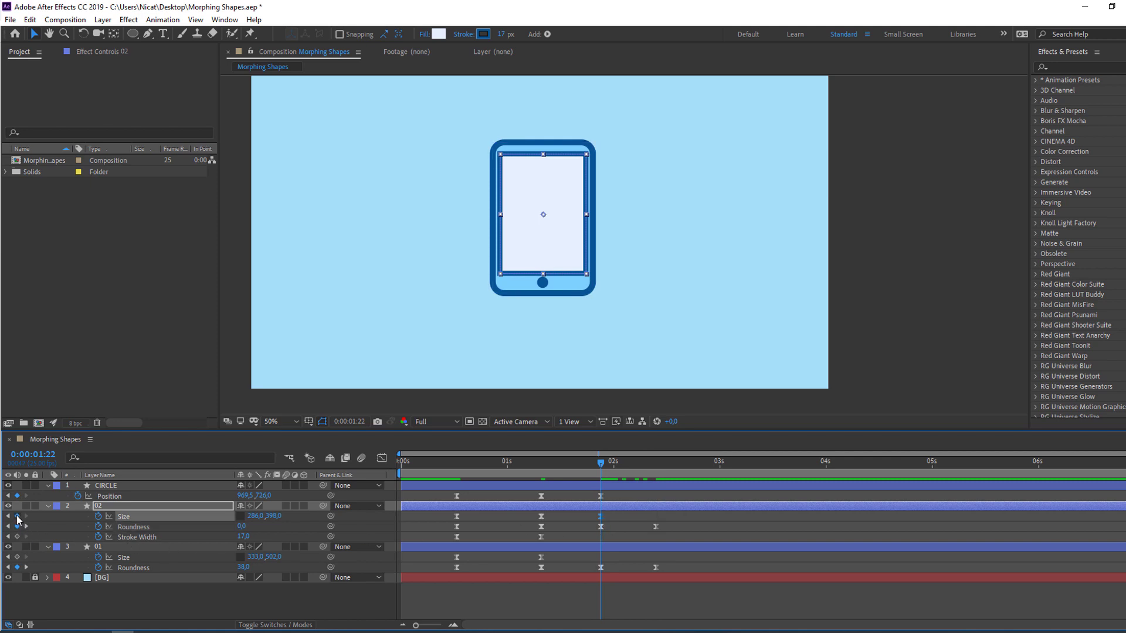
click(17, 557)
Step: At 0:00:02:10, reduce the Size height of layer 02 to 282 and of layer 01 to 327
drag(607, 466, 656, 469)
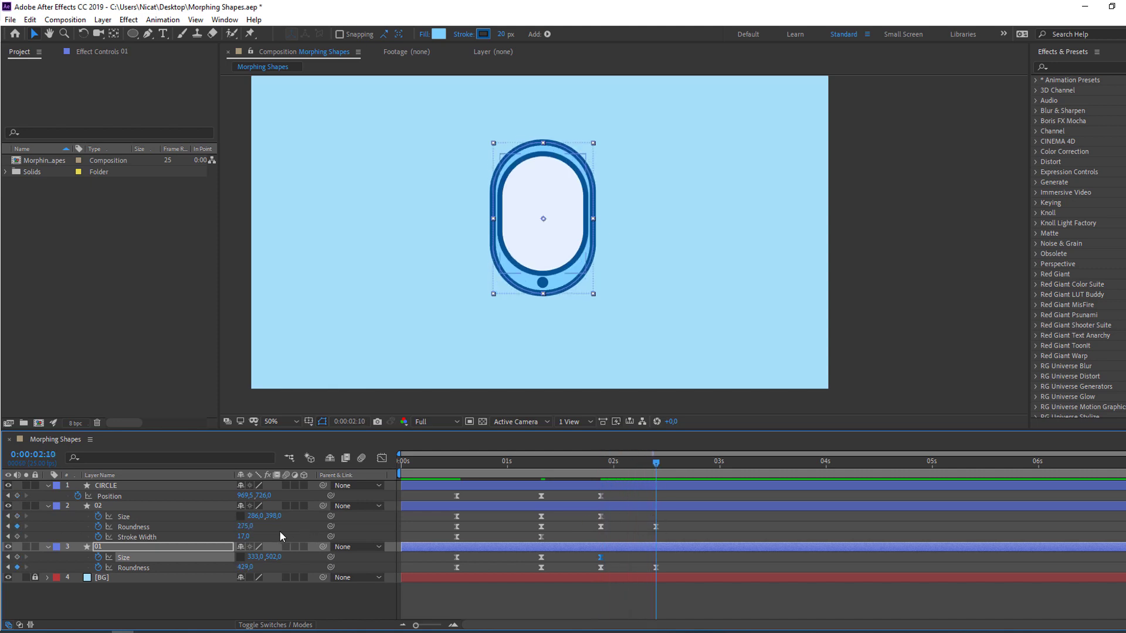
drag(273, 516, 208, 522)
drag(273, 557, 167, 558)
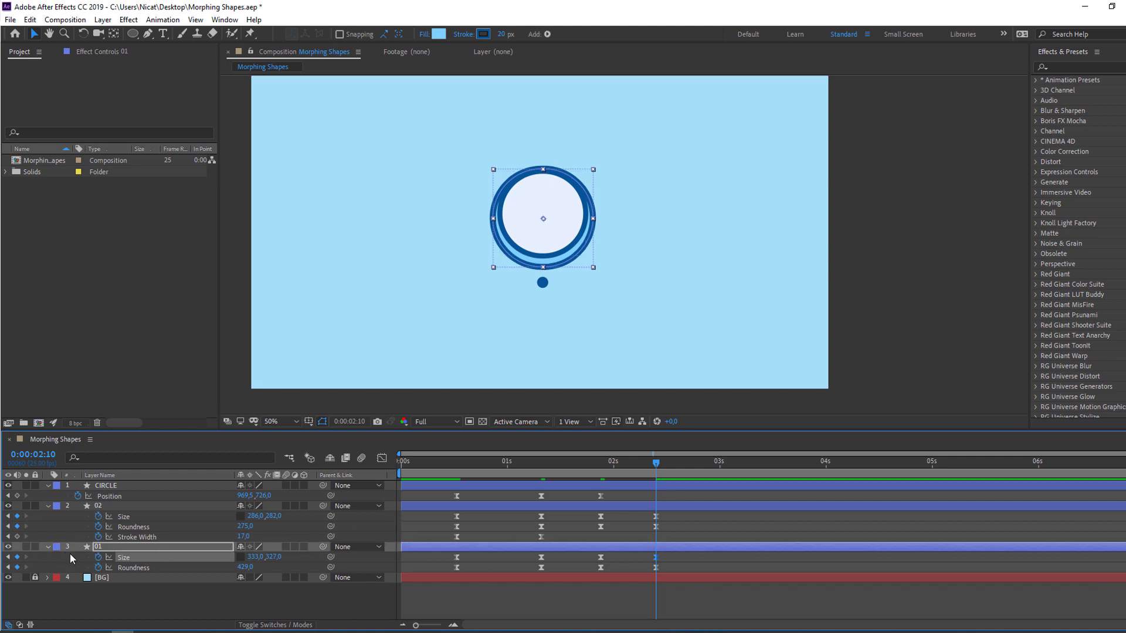
Step: Animate layer 01's Position with a keyframe at 0:00:01:22 and a vertical value of 461 at 0:00:02:10
click(99, 547)
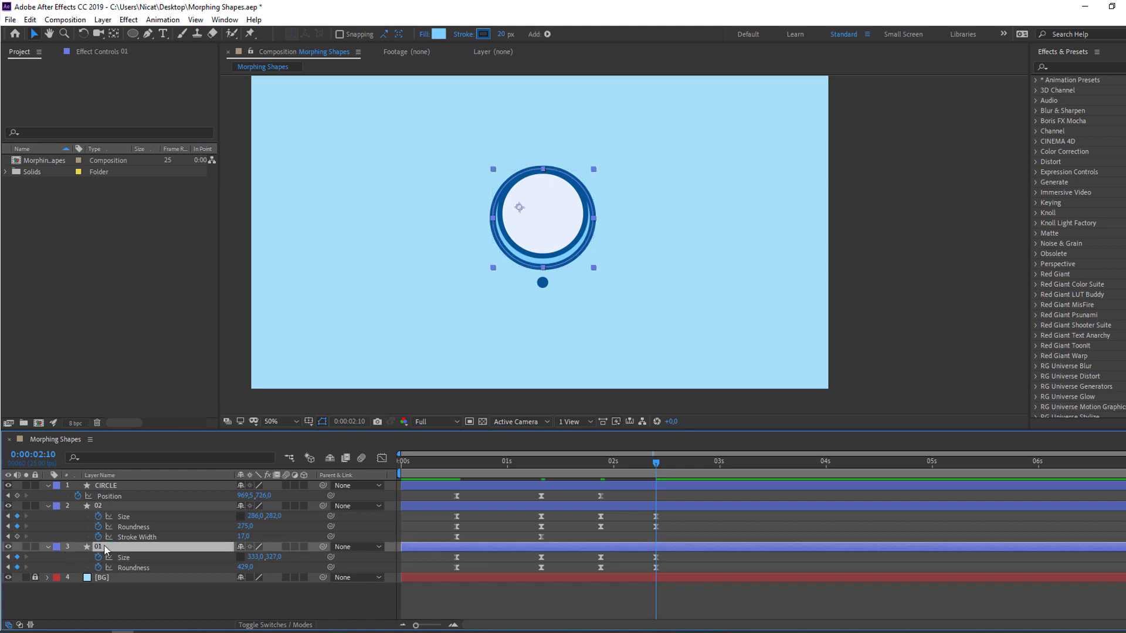
key(shift+p)
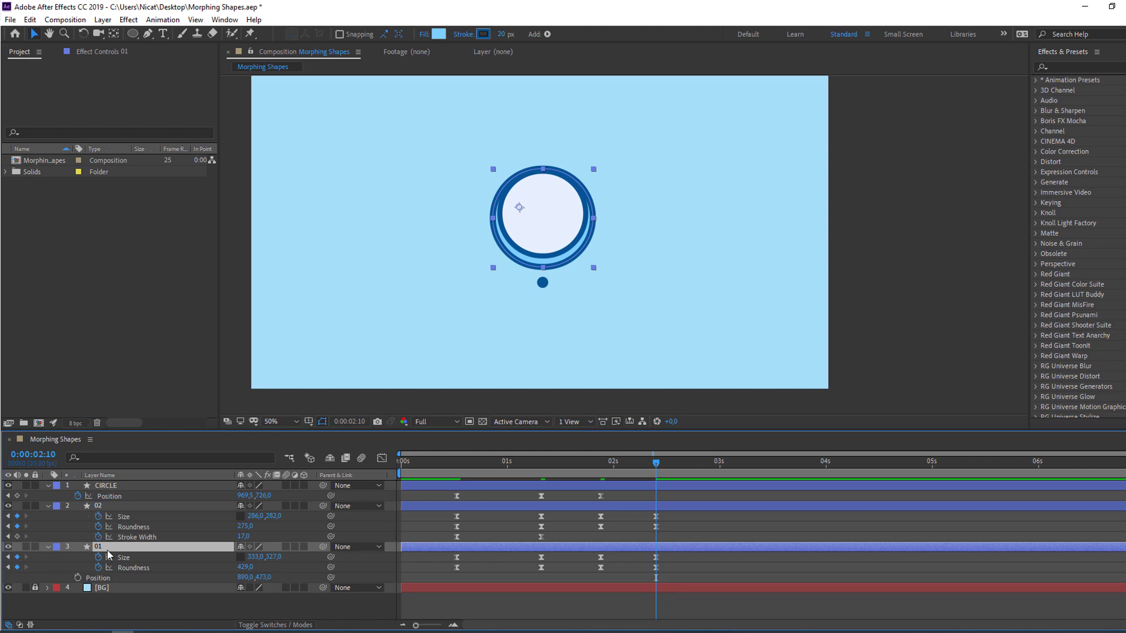
drag(653, 463, 593, 479)
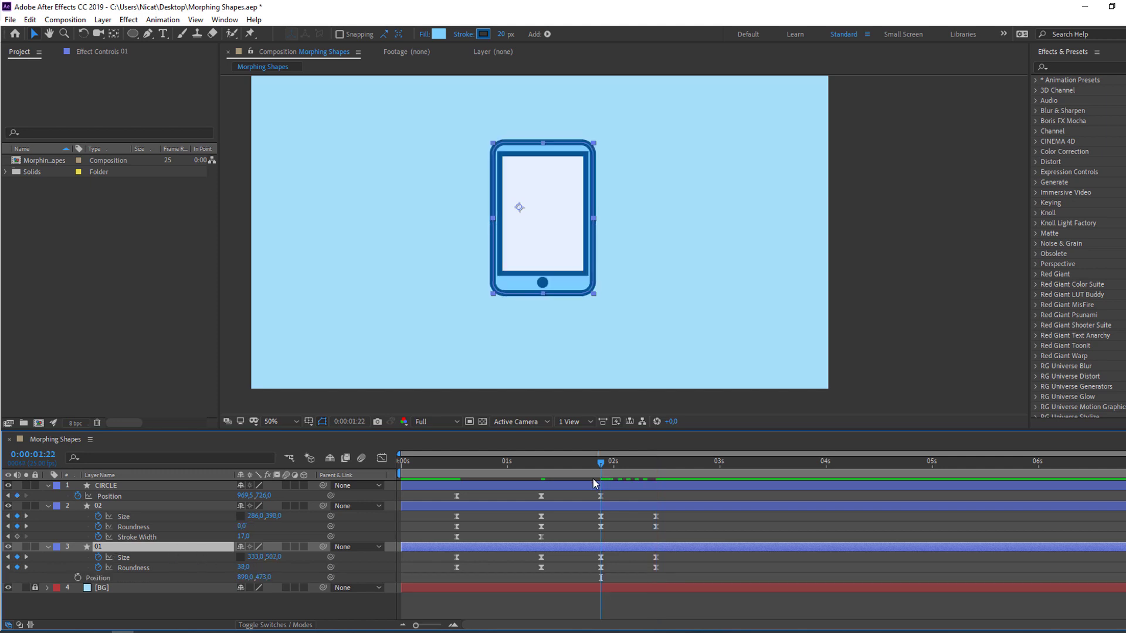
click(77, 578)
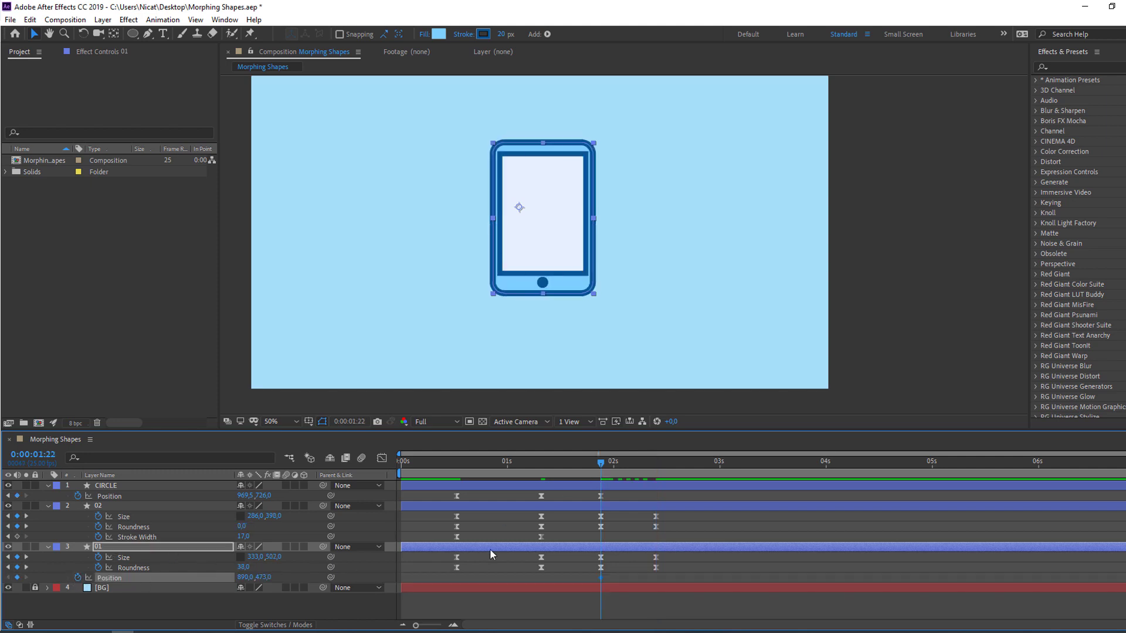
drag(618, 469, 657, 467)
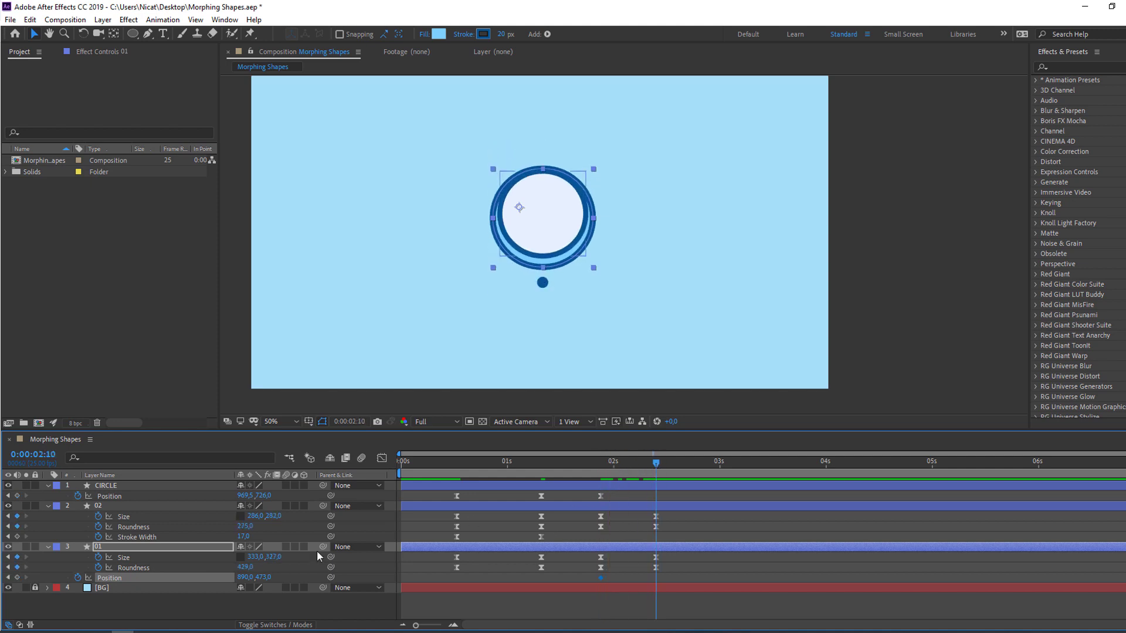
drag(263, 577, 251, 577)
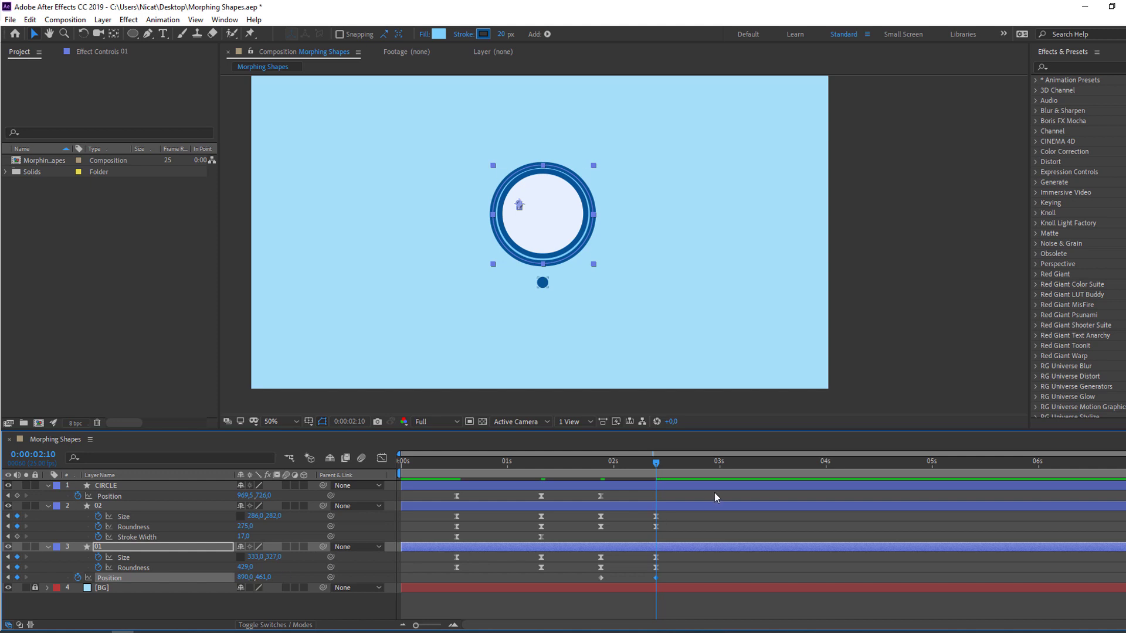
Step: Keyframe layer 01's Scale at 0:00:01:22, and at 0:00:02:10 set its Scale to 108% and its Position to 883, 459
drag(653, 469, 600, 469)
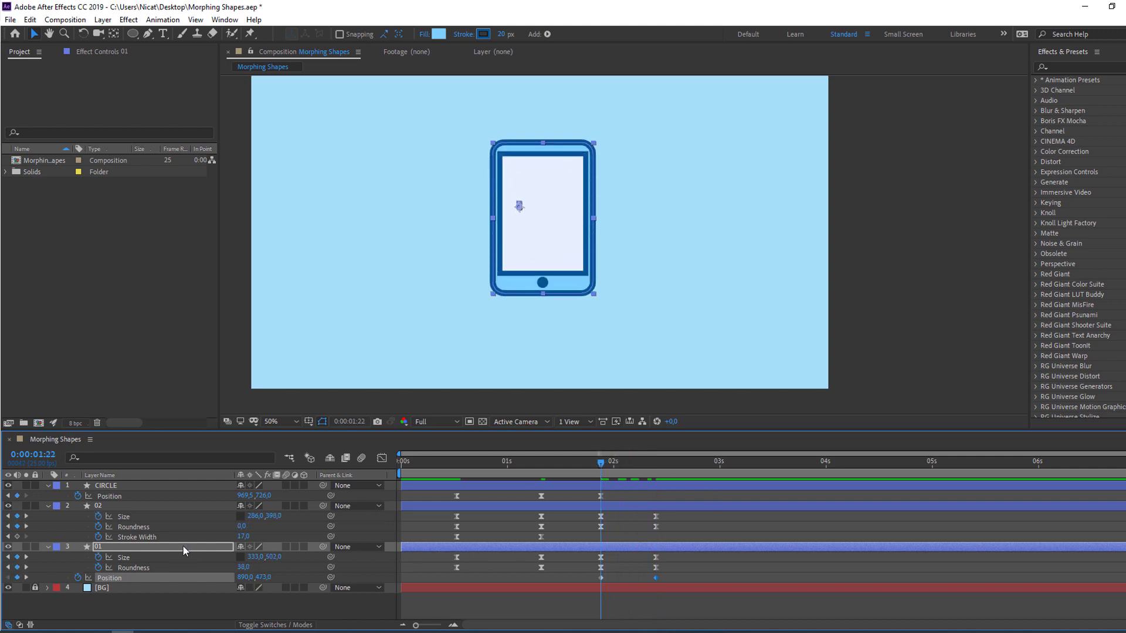
click(115, 547)
key(shift+s)
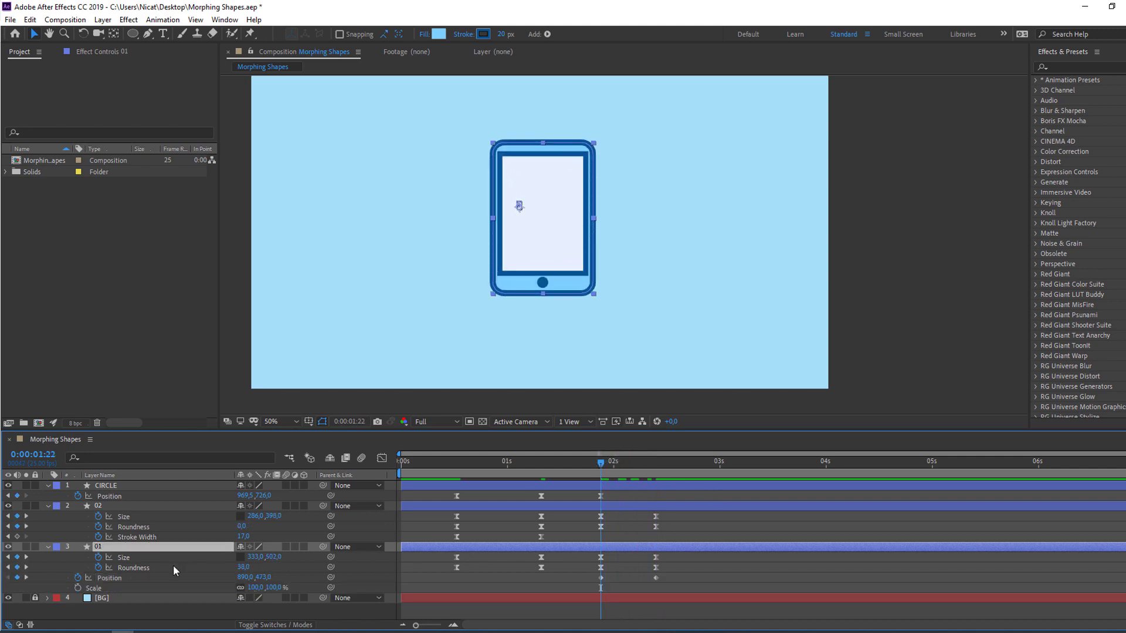
click(78, 588)
drag(624, 461, 656, 466)
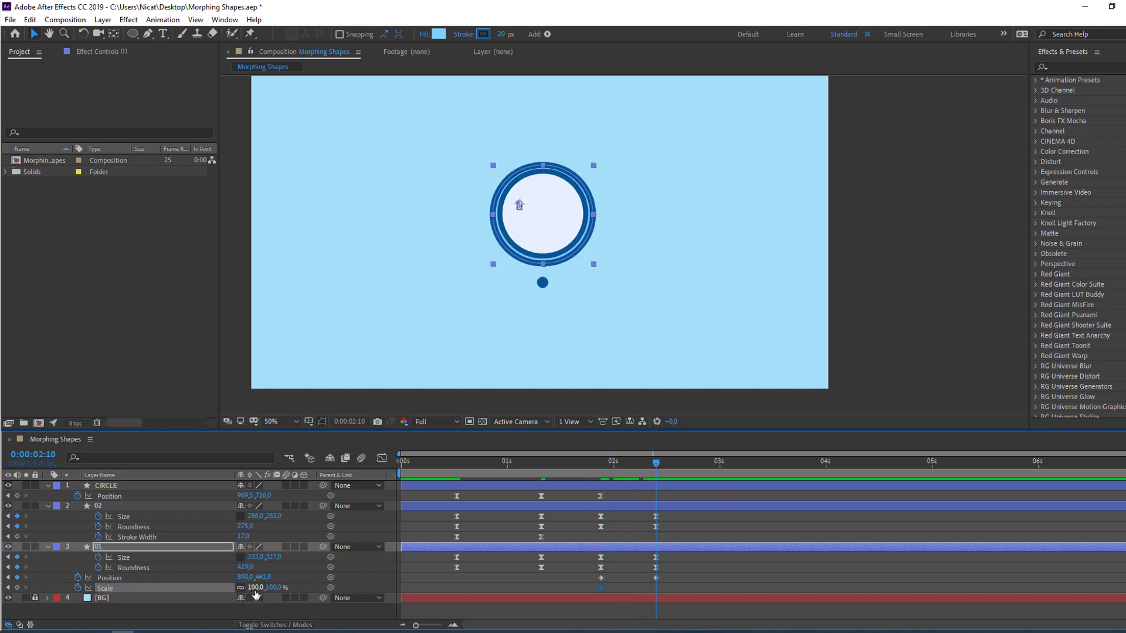
mouse_move(256, 594)
mouse_down()
mouse_move(242, 578)
mouse_move(263, 578)
mouse_up()
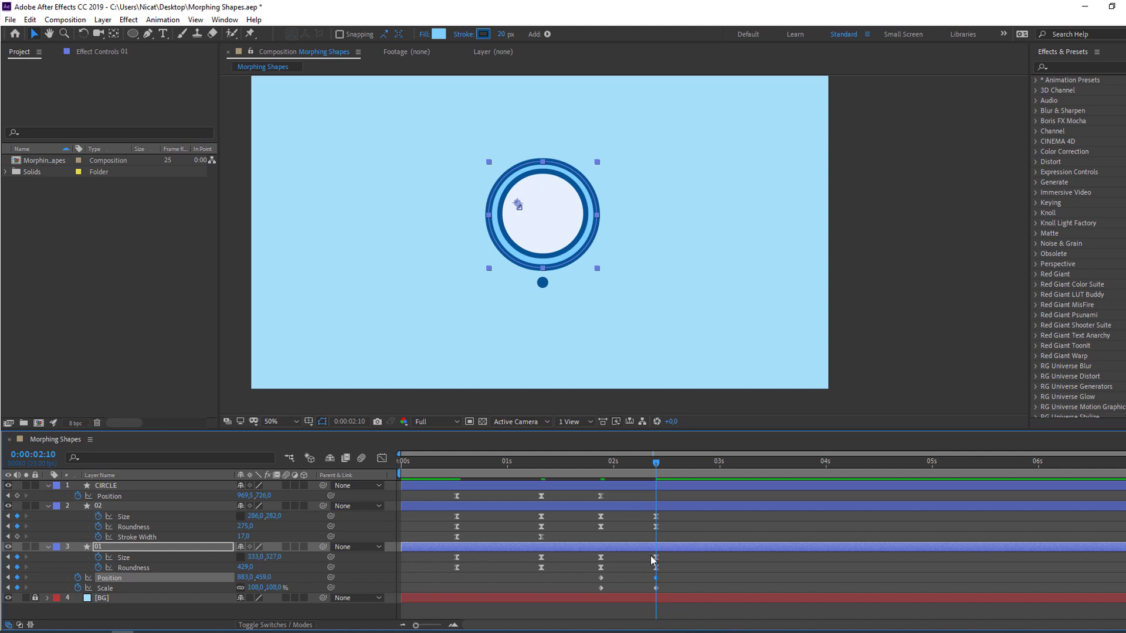
Step: Apply Easy Ease to all Position and Scale keyframes of layer 01 and preview the animation
click(701, 586)
drag(595, 462, 648, 469)
drag(653, 580, 599, 580)
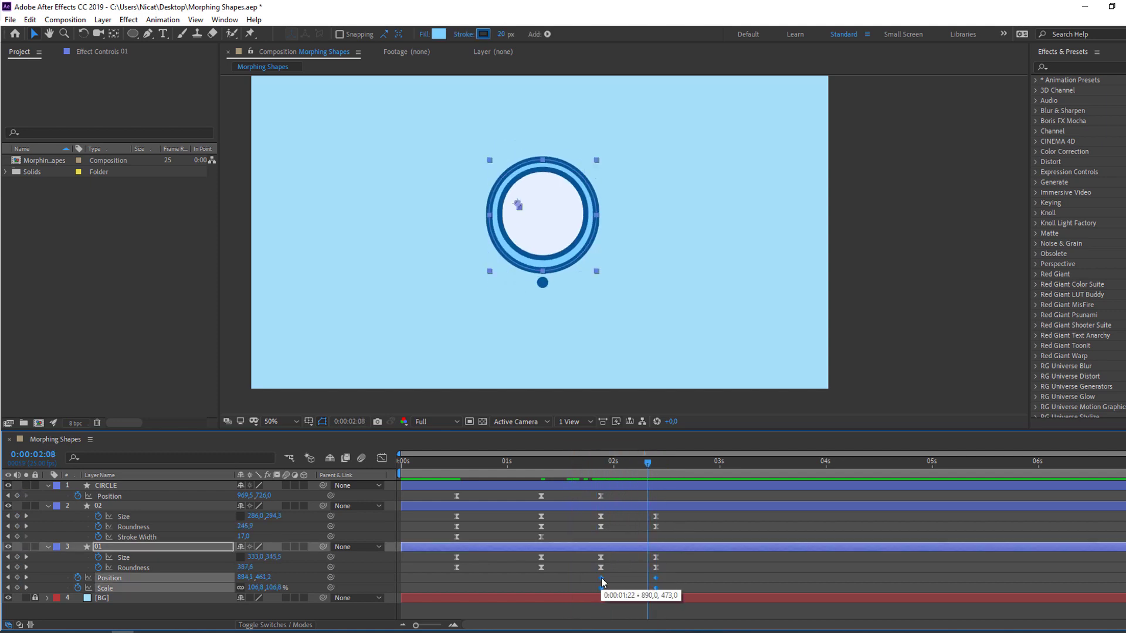
right_click(600, 581)
mouse_move(683, 570)
click(787, 495)
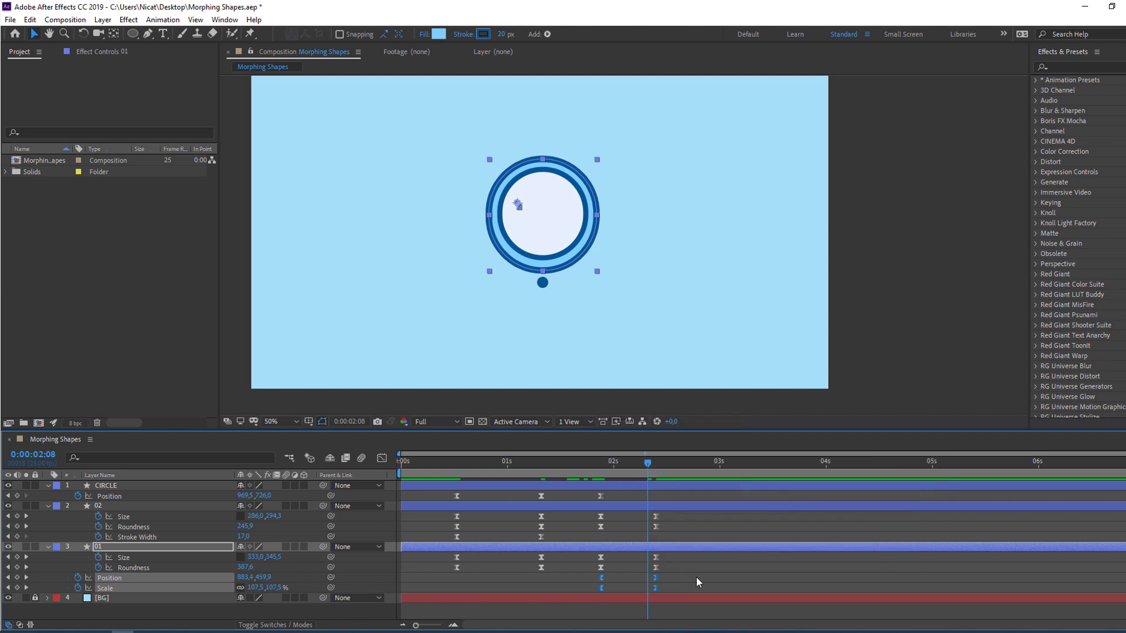
click(692, 571)
key(space)
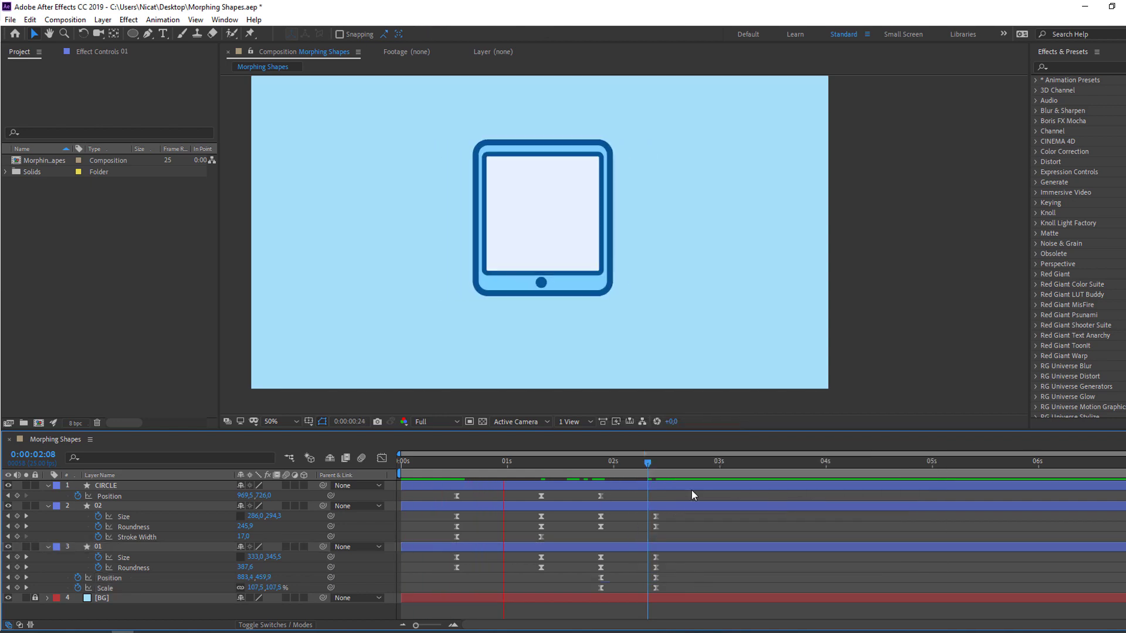
Step: Move the CIRCLE layer up into the round shape by keyframing its Position at 969.5, 511 at 0:00:02:10, and preview the motion
click(599, 462)
click(419, 486)
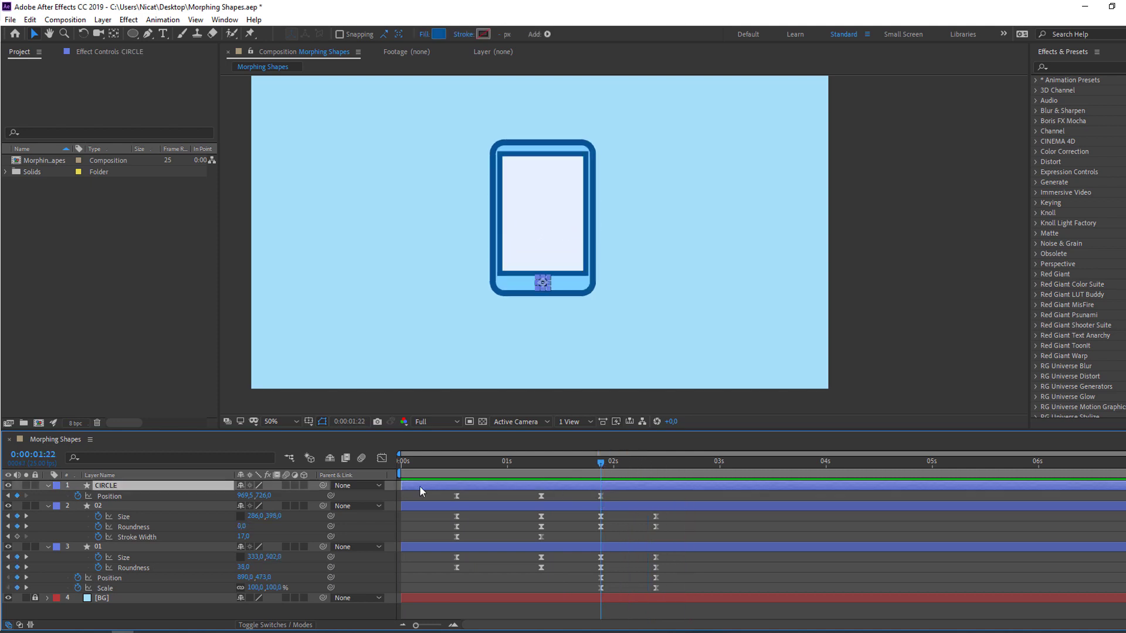
drag(612, 462, 656, 473)
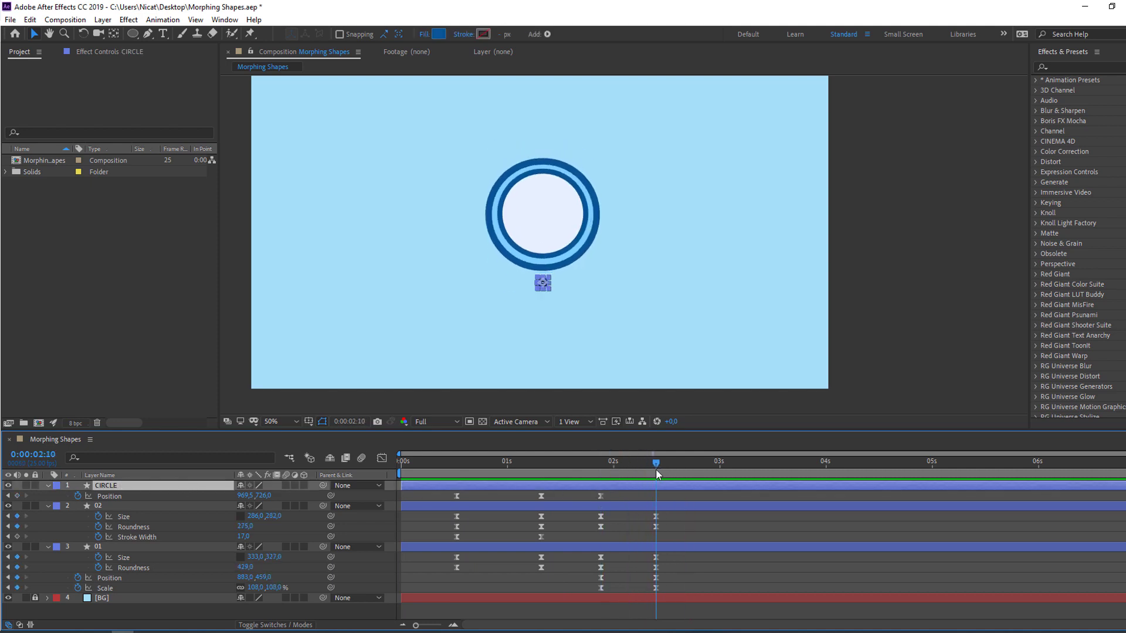
drag(264, 496, 128, 503)
click(706, 525)
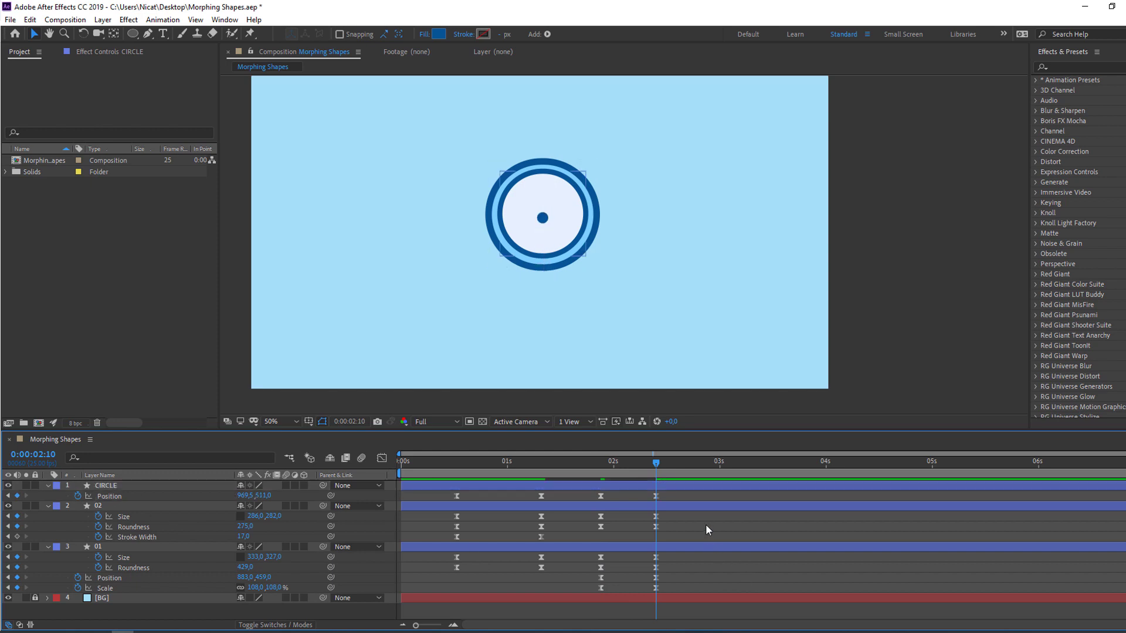
drag(593, 466, 638, 461)
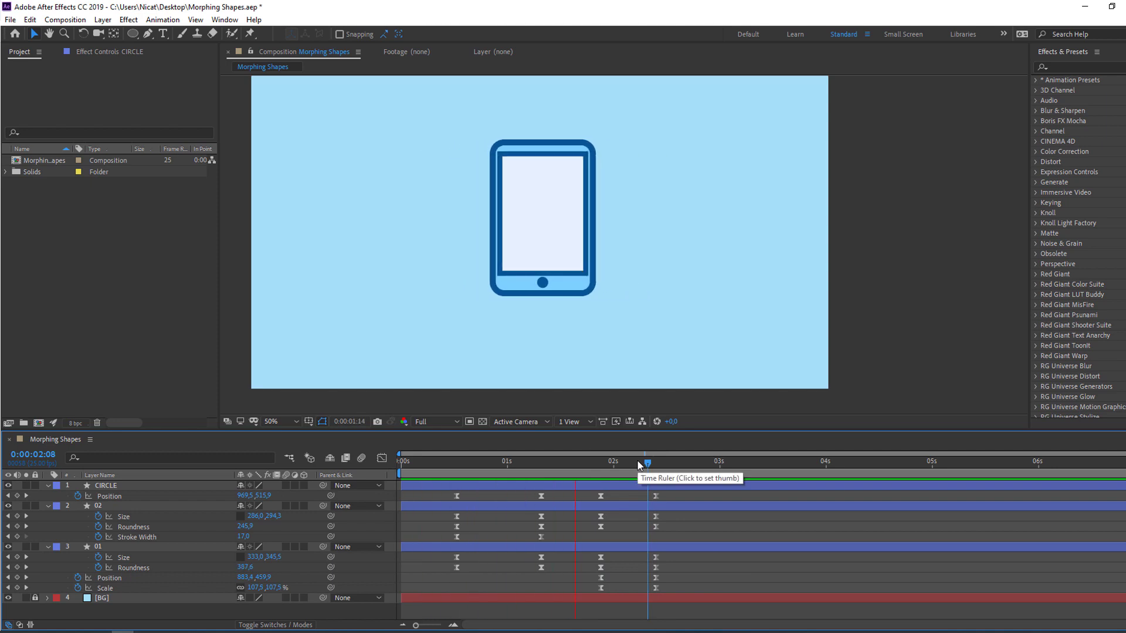
drag(621, 458, 655, 460)
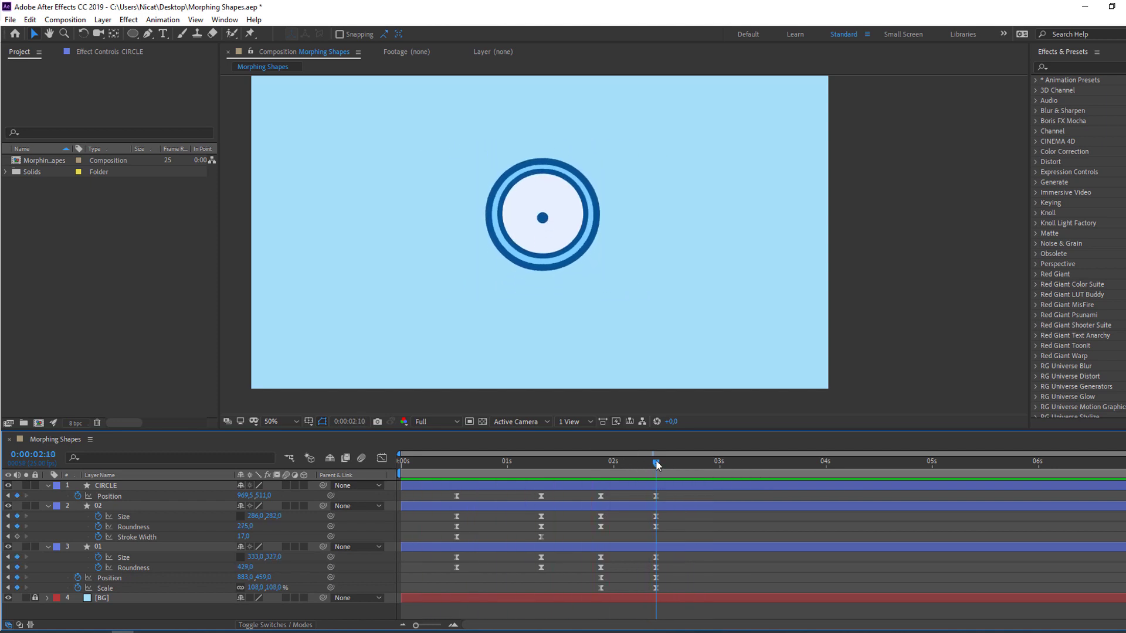
Step: With the Pen tool, draw a straight vertical line on a new shape layer from the centre dot up toward the inner circle's edge
click(148, 34)
click(184, 34)
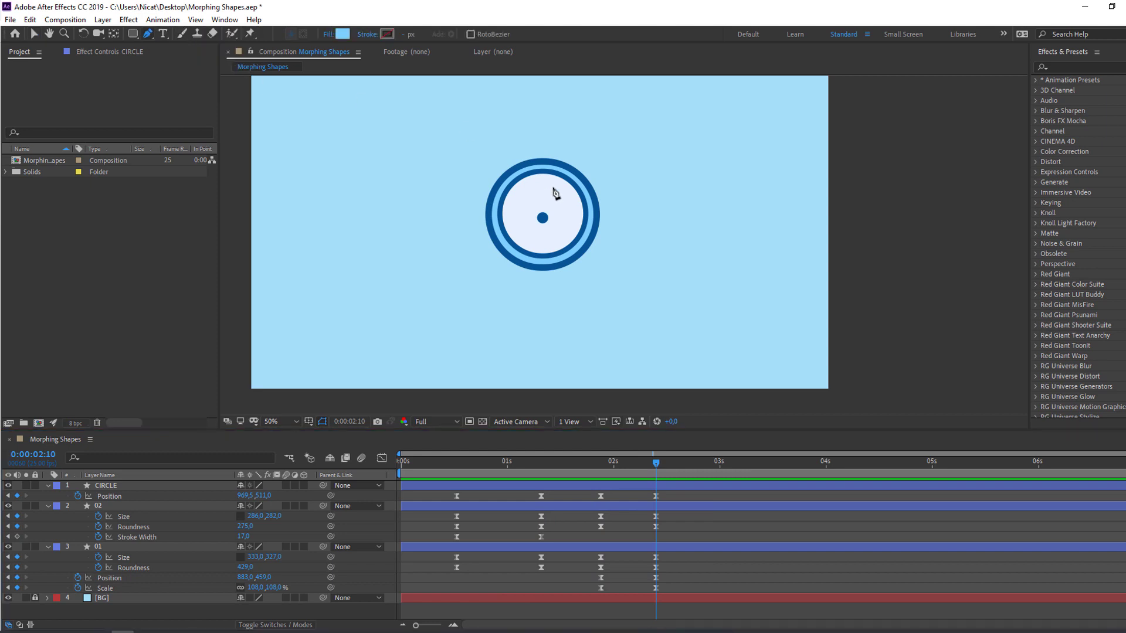
scroll(526, 193, up, 1)
drag(452, 218, 519, 298)
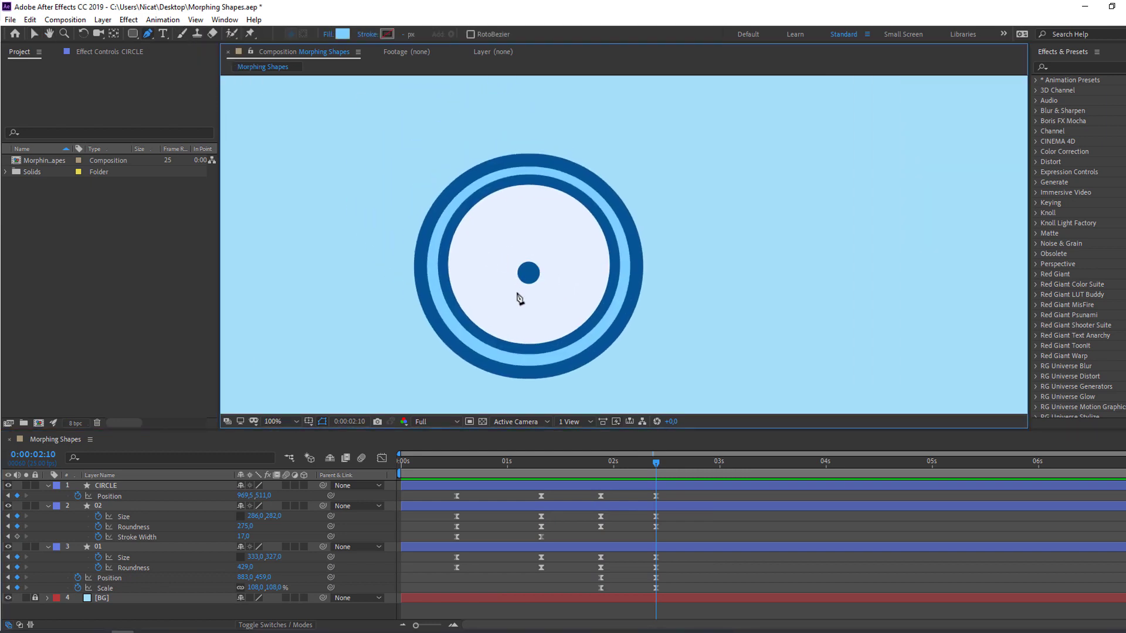
key(period)
click(433, 303)
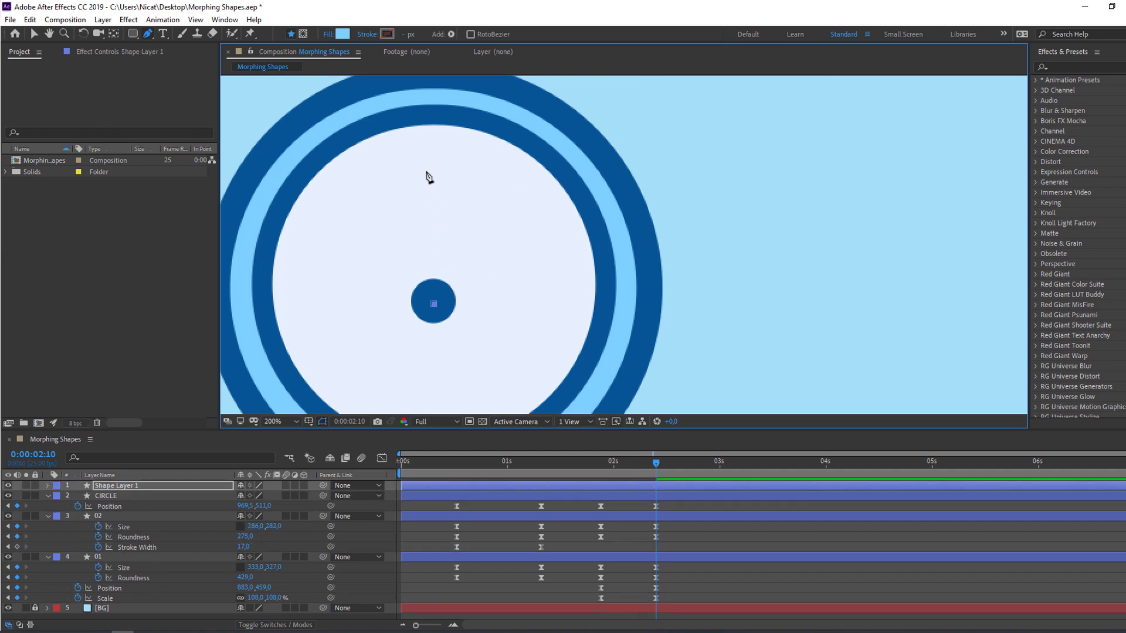
click(433, 150)
click(34, 34)
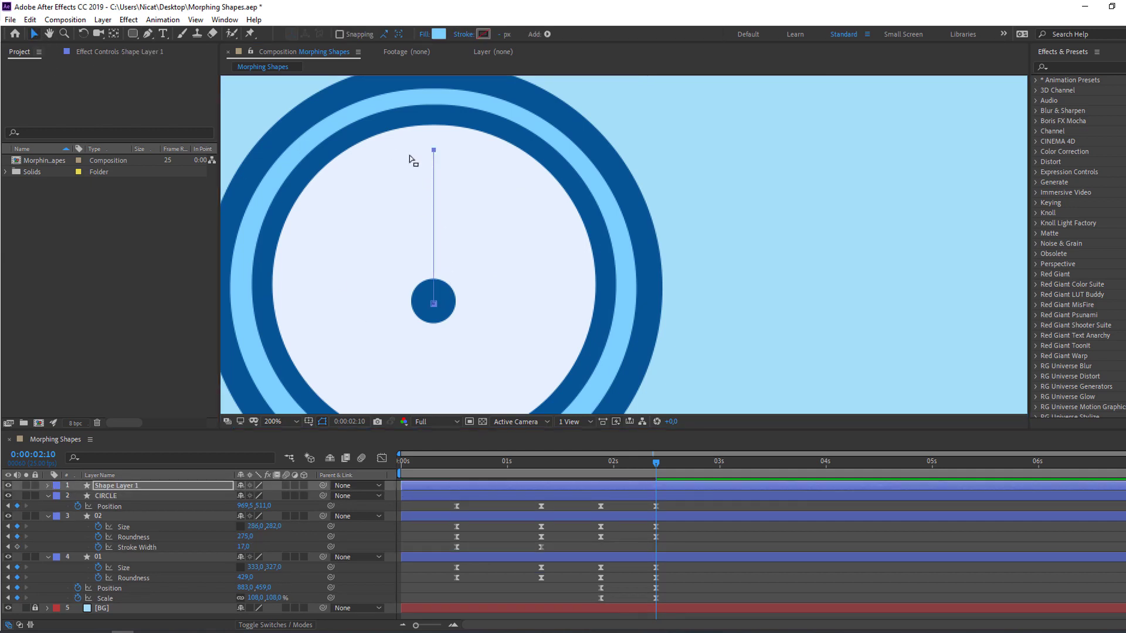
Step: Set the line's fill to none and sample the dot's dark blue #075596 as its stroke colour
click(423, 35)
click(300, 252)
click(341, 322)
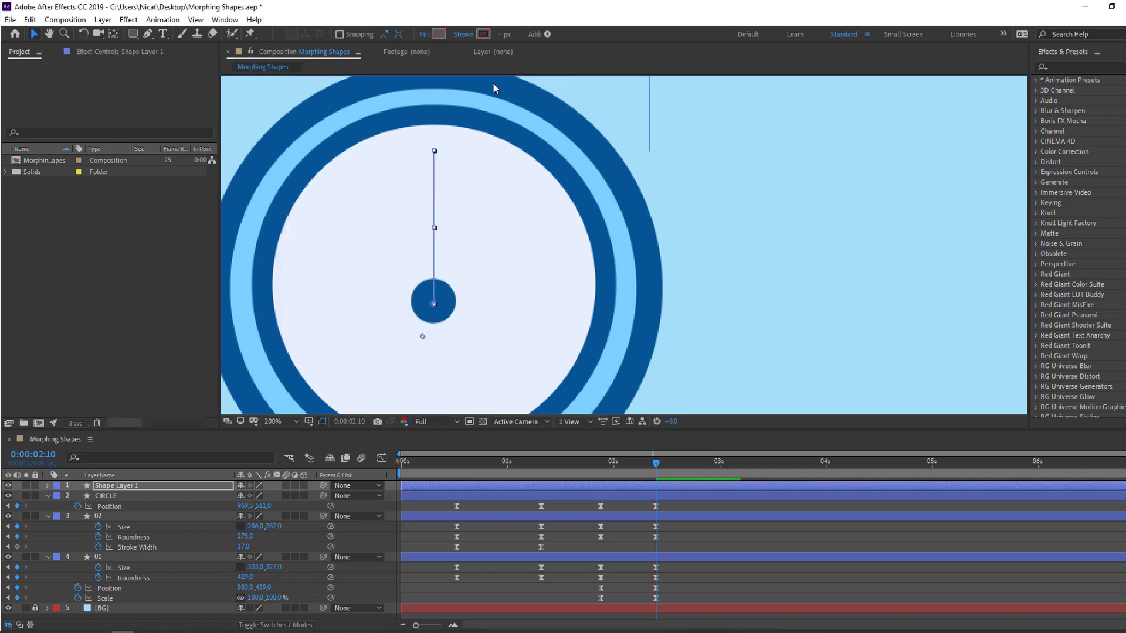
click(483, 34)
click(367, 309)
click(441, 302)
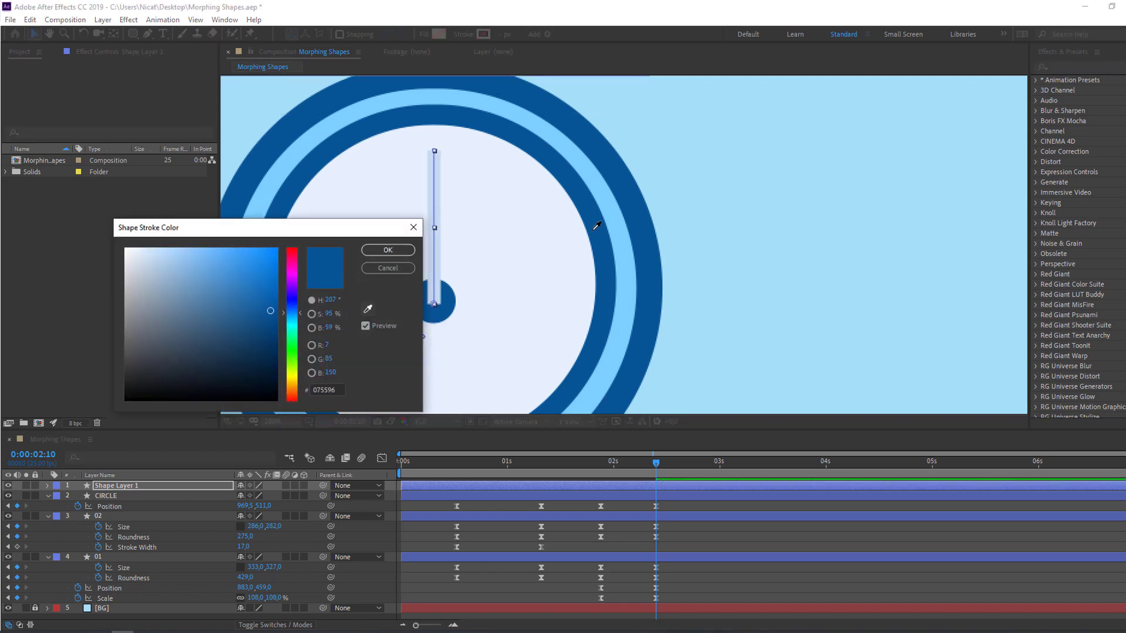
click(388, 250)
Step: Try a stroke width of 20 px on the line and settle on 15 px
click(504, 35)
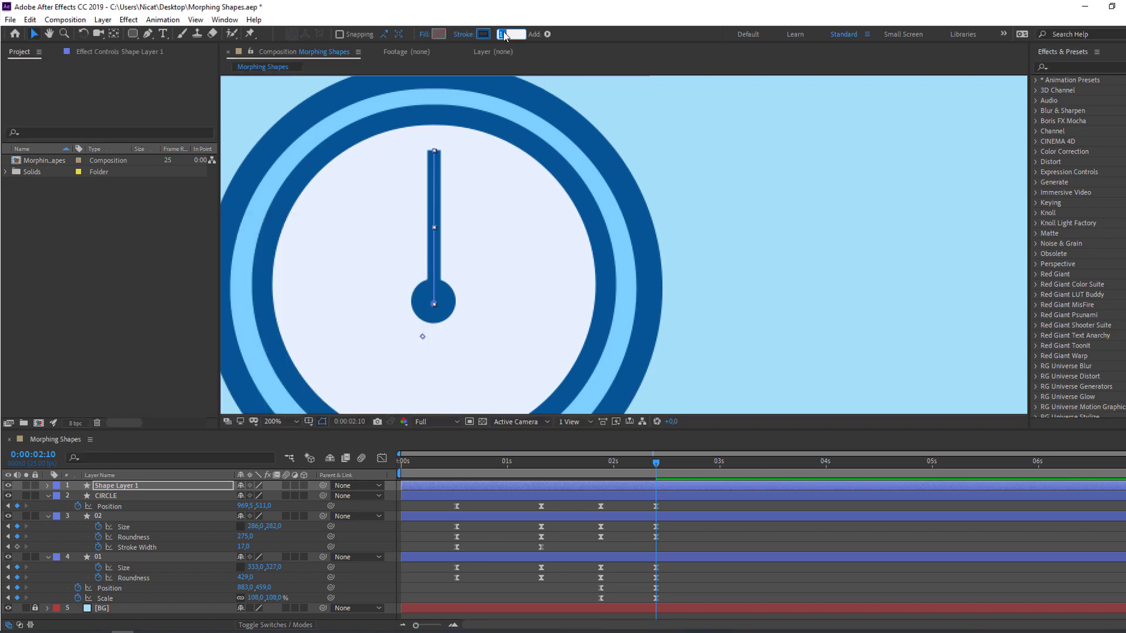
text(20)
key(Return)
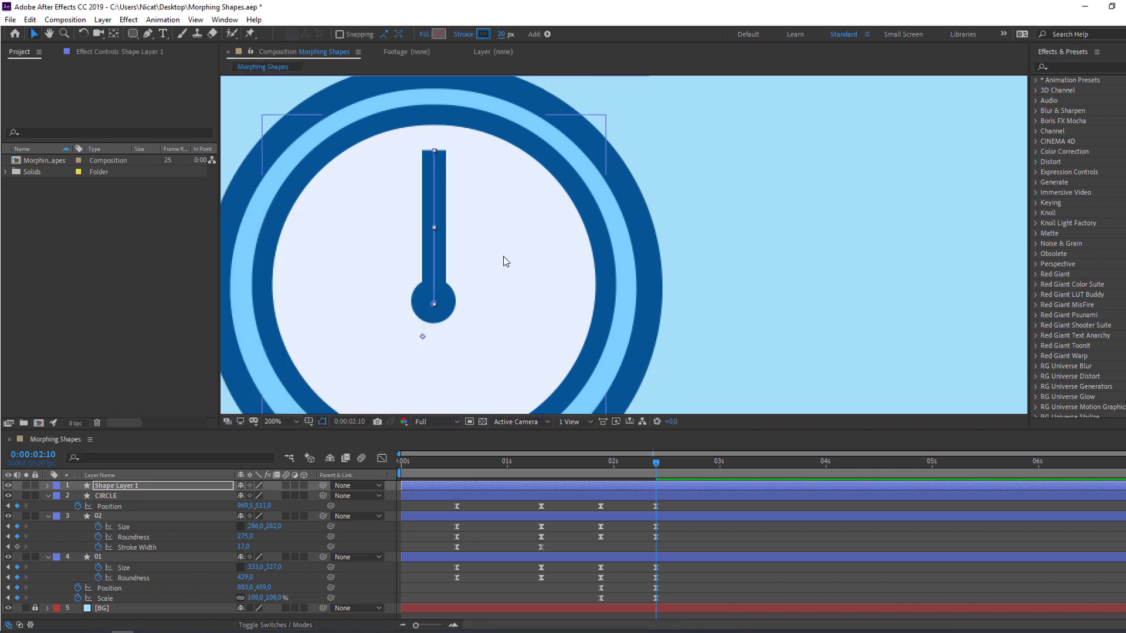
click(499, 34)
text(15)
key(Return)
Step: Give Stroke 1 of Shape Layer 1 a Round Cap line cap and collapse the layer's properties
click(92, 486)
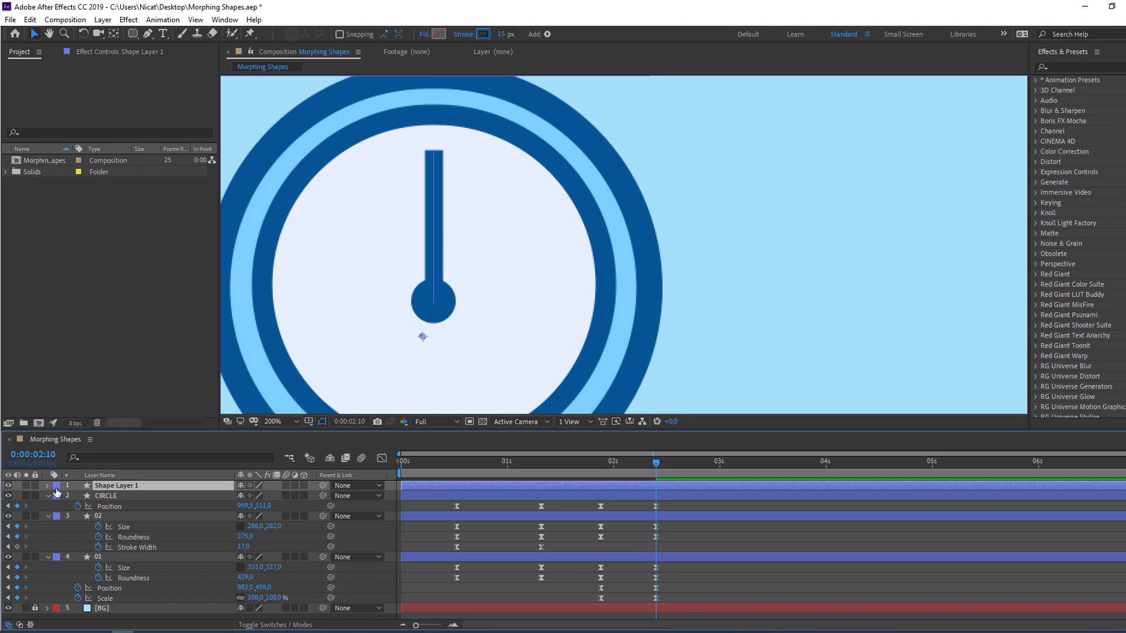
click(47, 486)
click(56, 496)
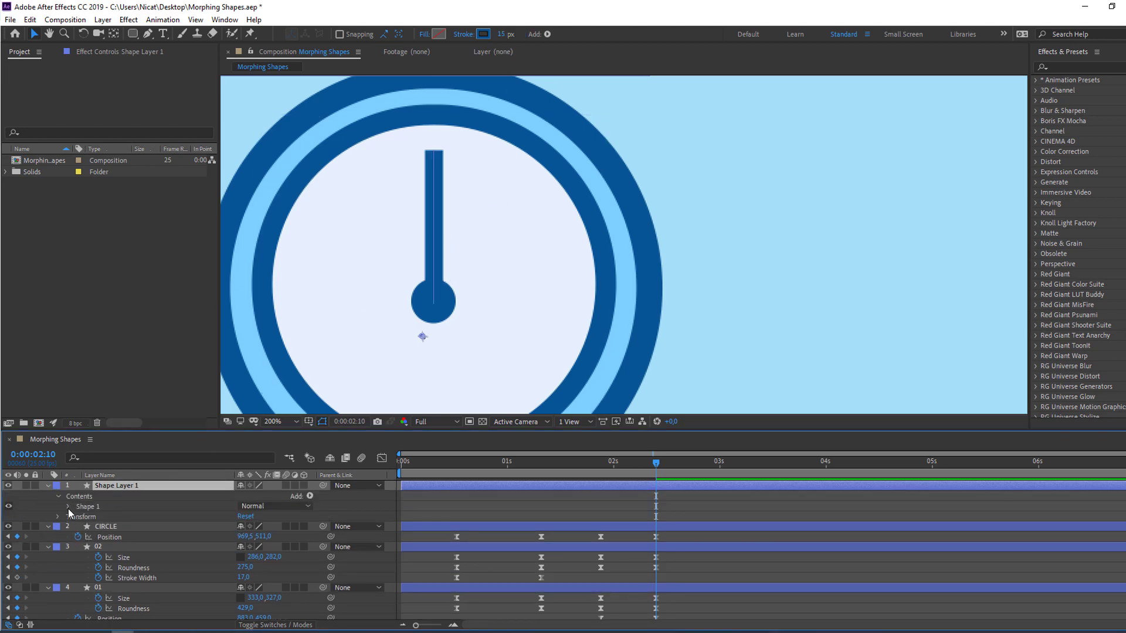
click(68, 507)
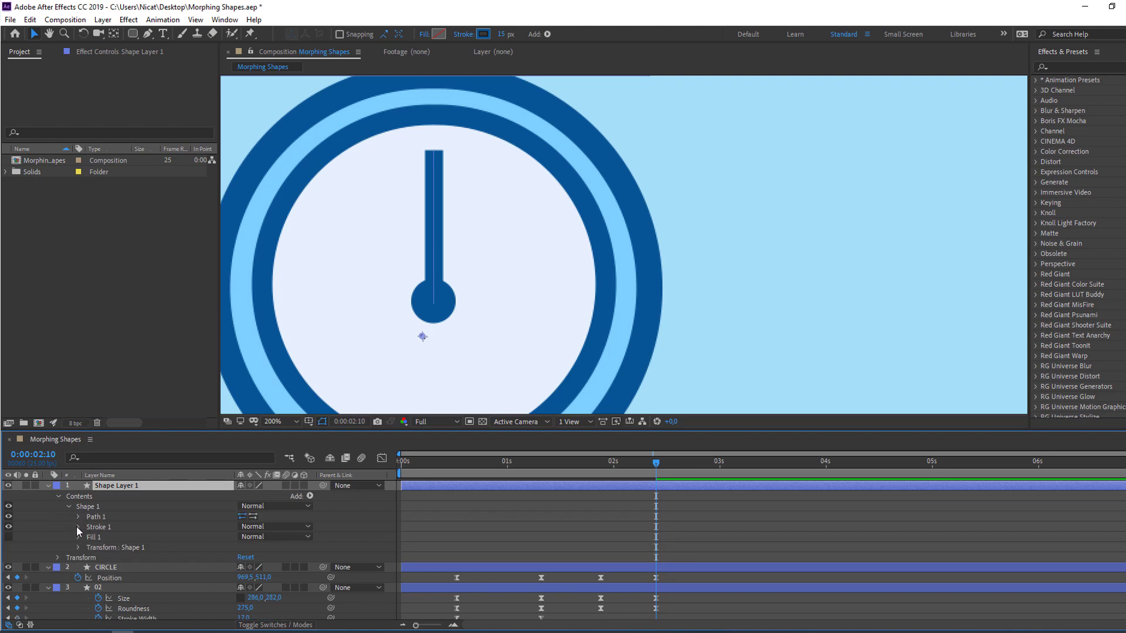
click(79, 526)
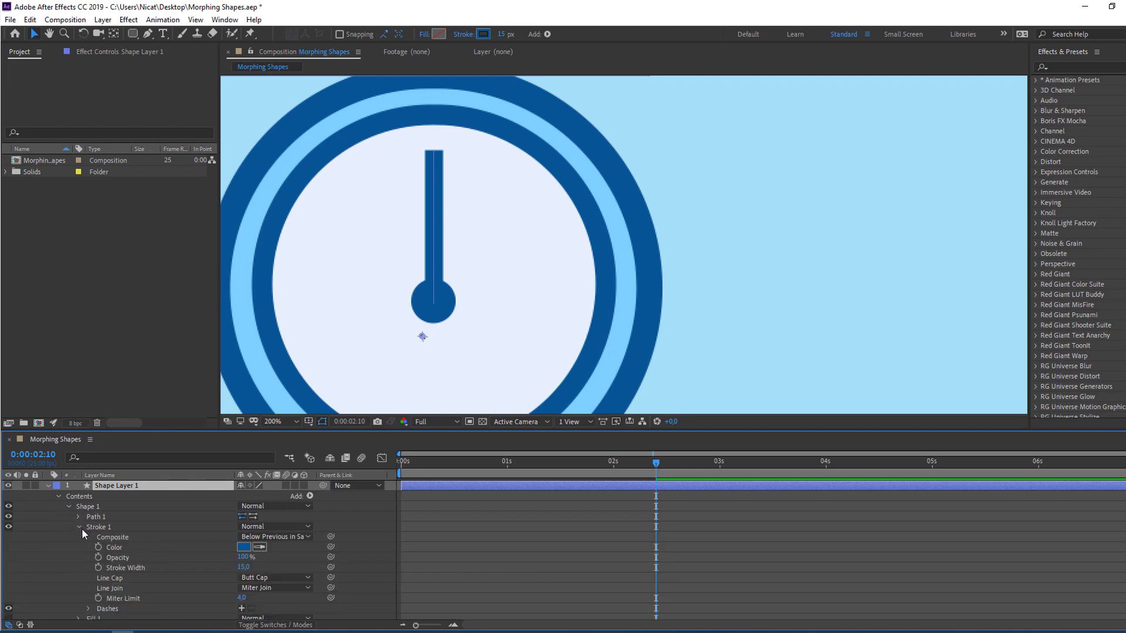
click(271, 579)
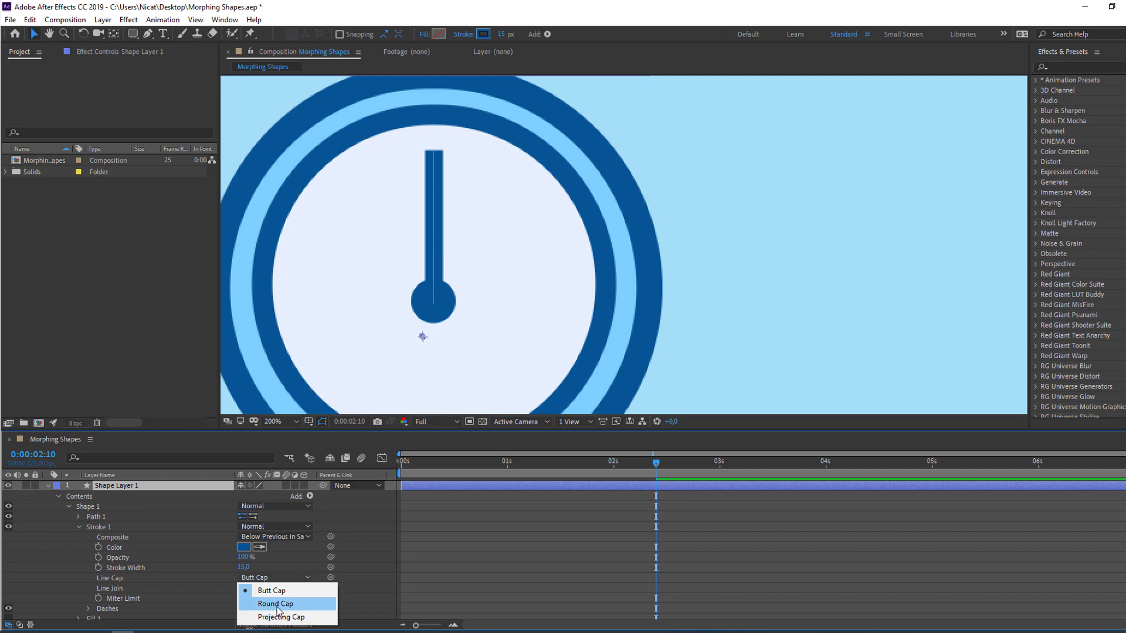
click(275, 604)
click(548, 571)
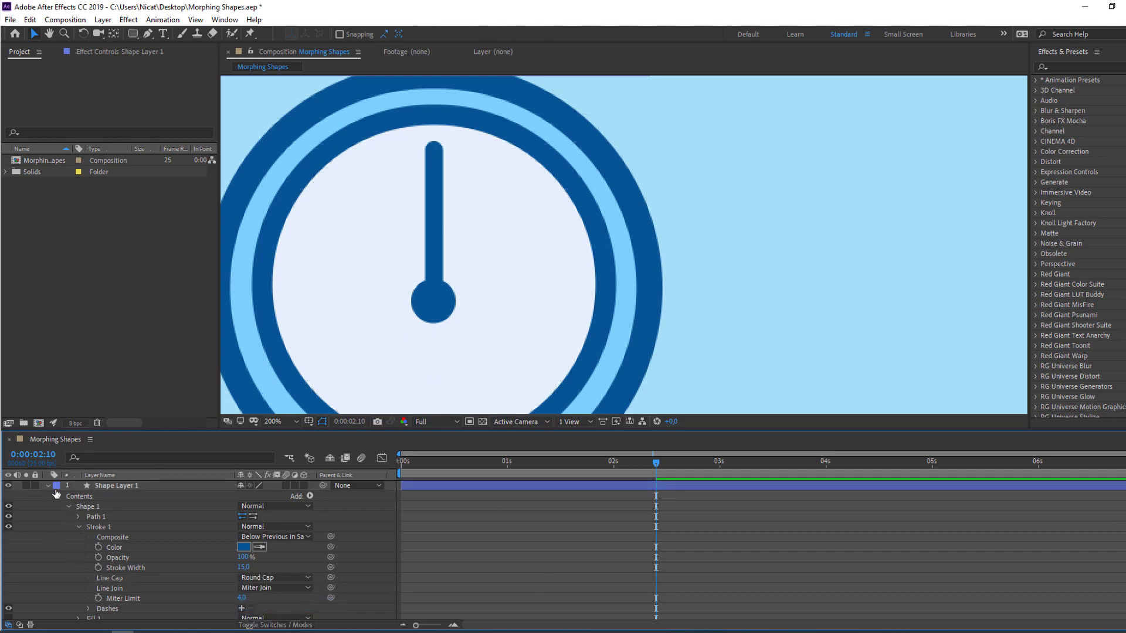
key(u)
Step: Shorten the line on Shape Layer 1 by moving its upper path point down toward the centre dot
click(102, 485)
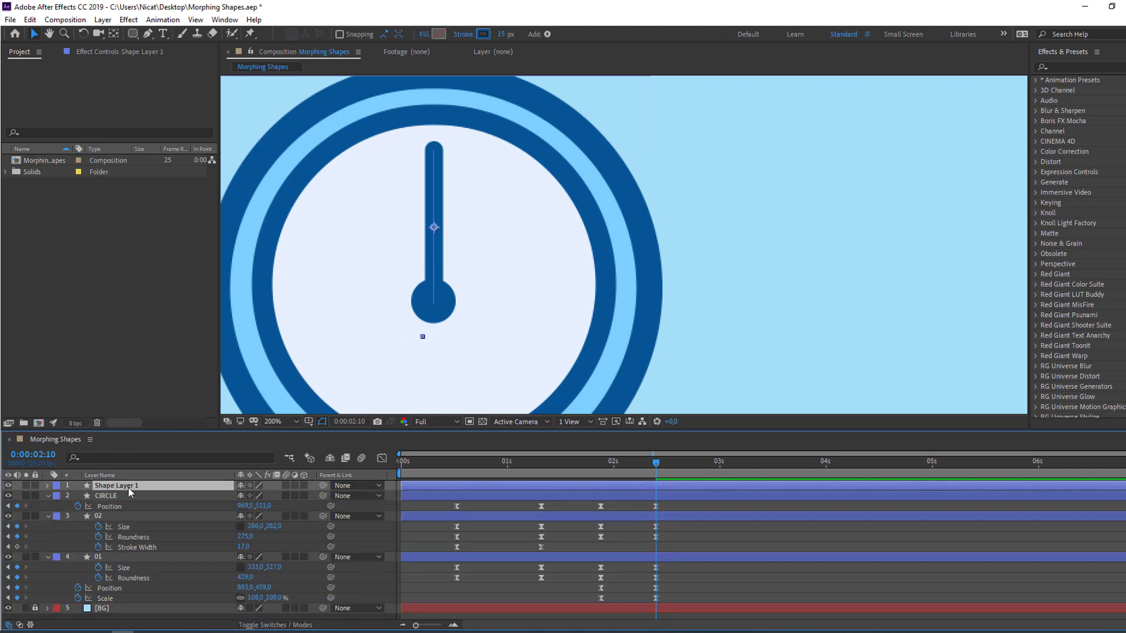
click(148, 33)
drag(435, 151, 431, 189)
key(v)
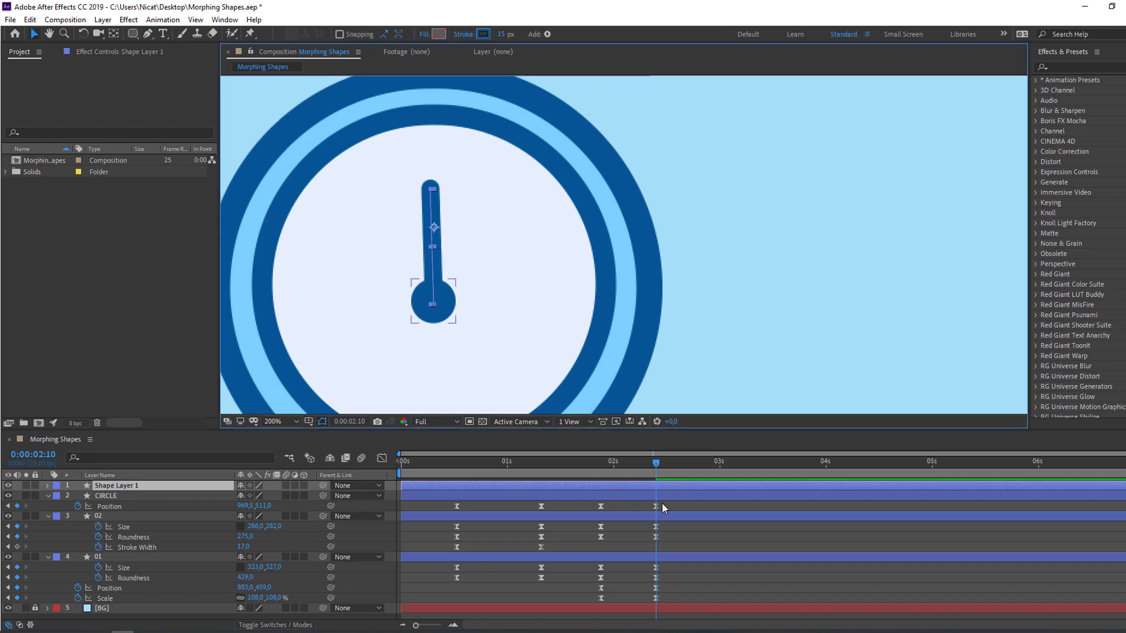
click(719, 514)
Step: Move the anchor point of Shape Layer 1 to the line's lower end at the centre dot
click(118, 484)
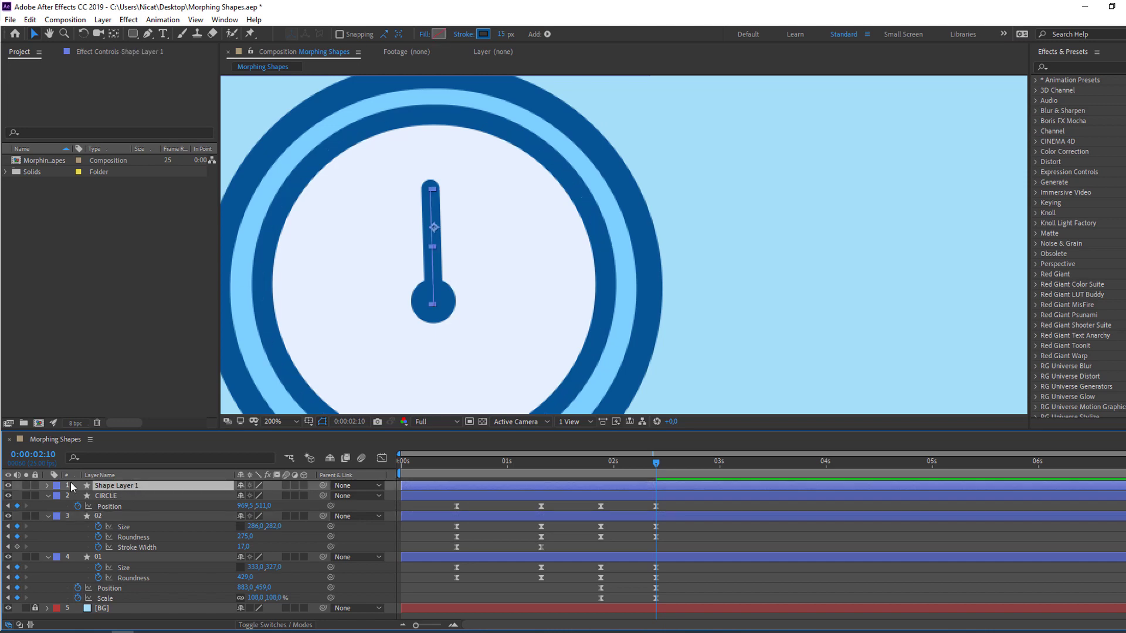
click(26, 486)
click(114, 33)
drag(437, 229, 434, 307)
click(433, 224)
click(34, 33)
click(30, 484)
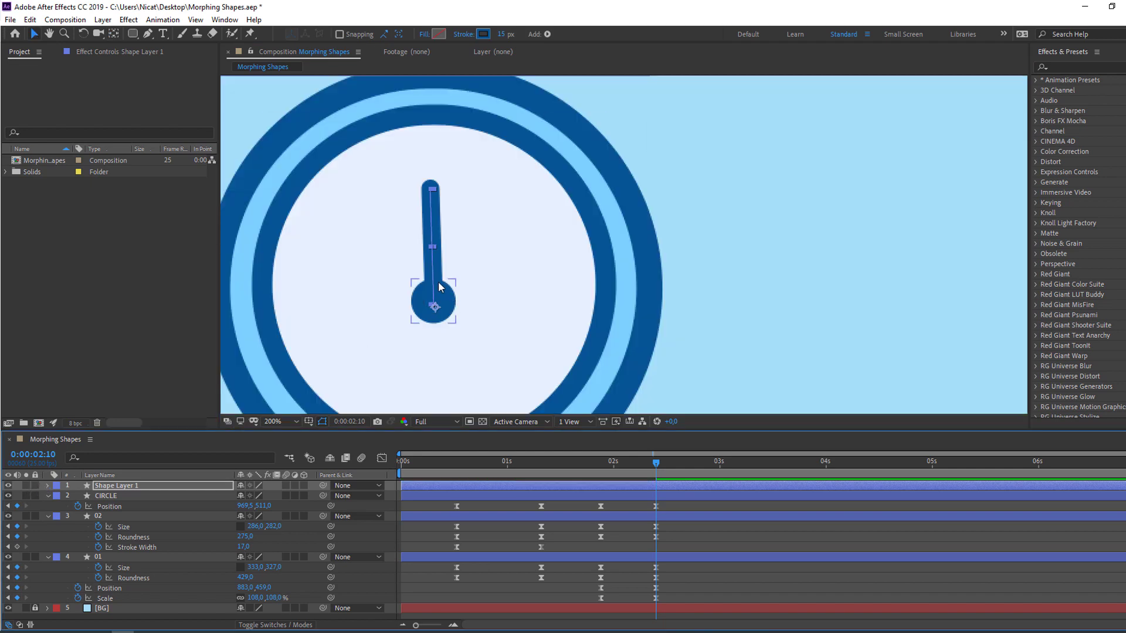
Step: Test the rotation of Shape Layer 1 around its anchor point and collapse the layer
click(132, 485)
key(r)
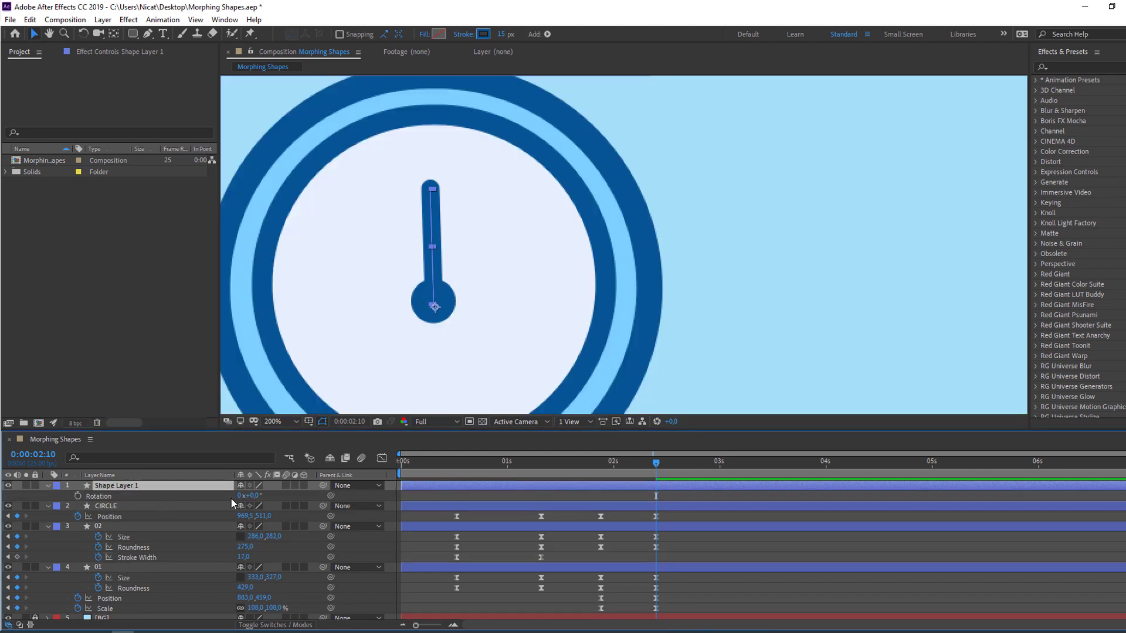
drag(249, 495, 51, 489)
click(49, 486)
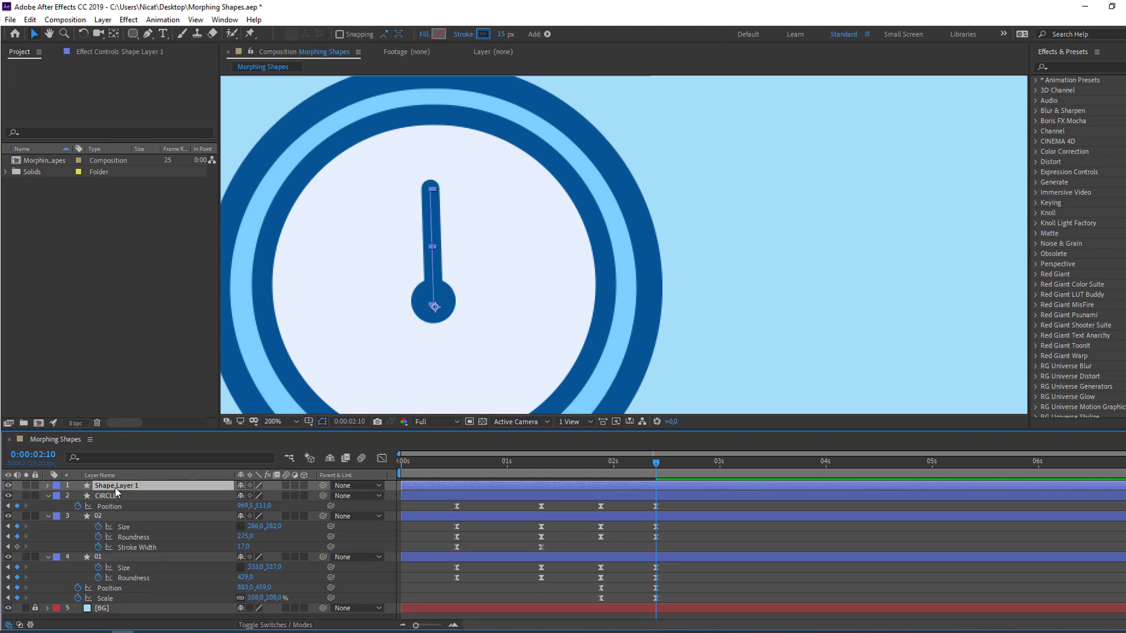
Step: Rename Shape Layer 1 to clock1 and duplicate it as a second clock hand
key(Return)
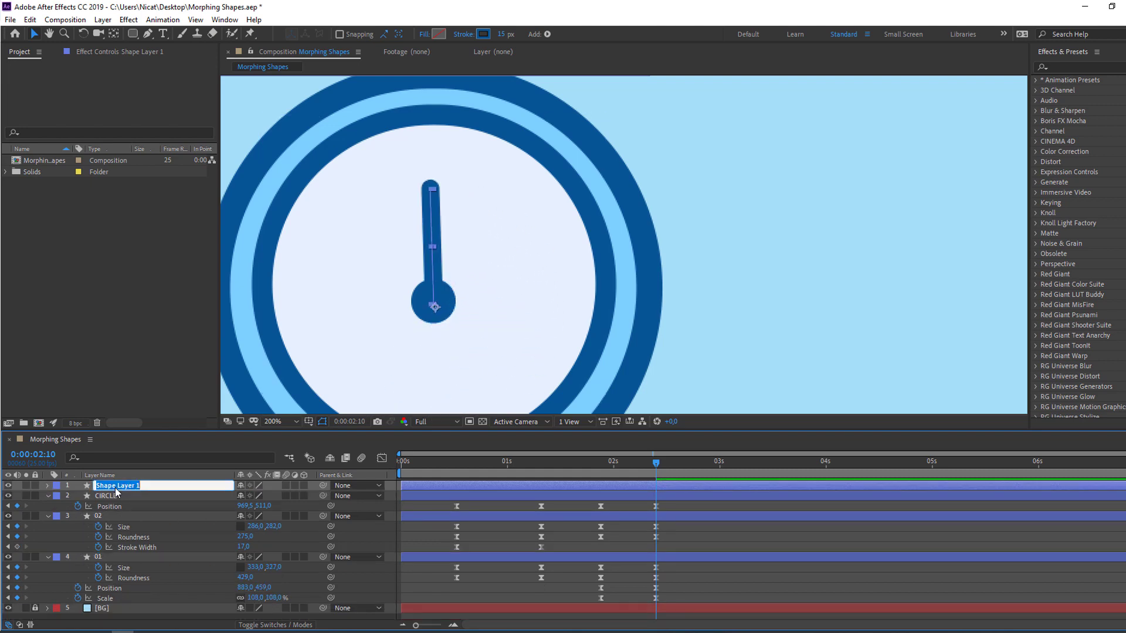
text(clock1)
key(Return)
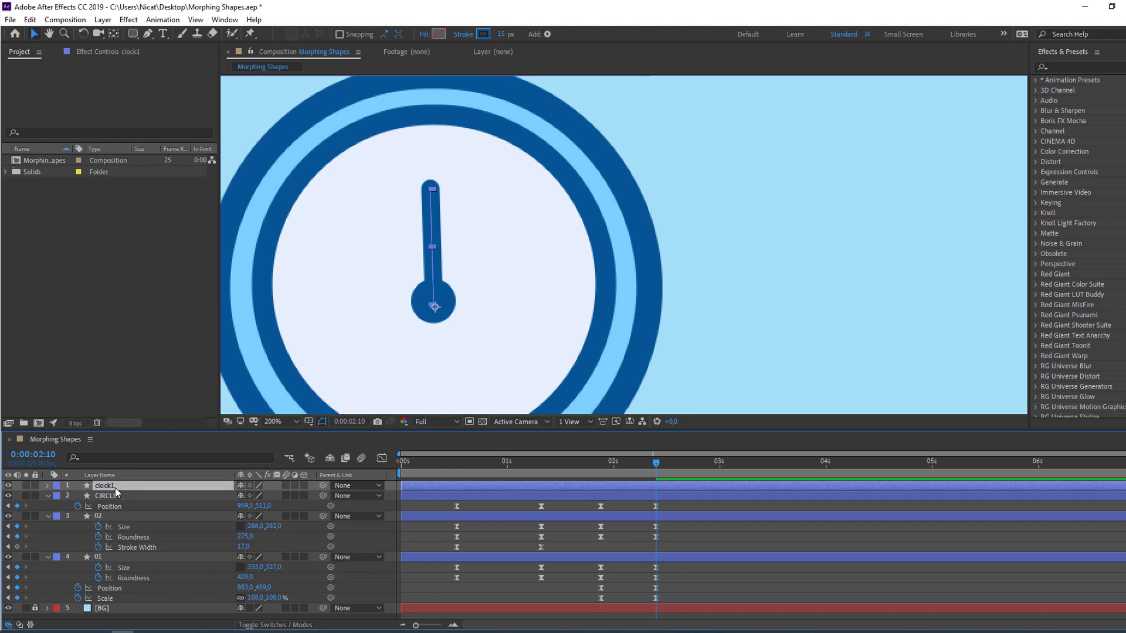
key(ctrl+d)
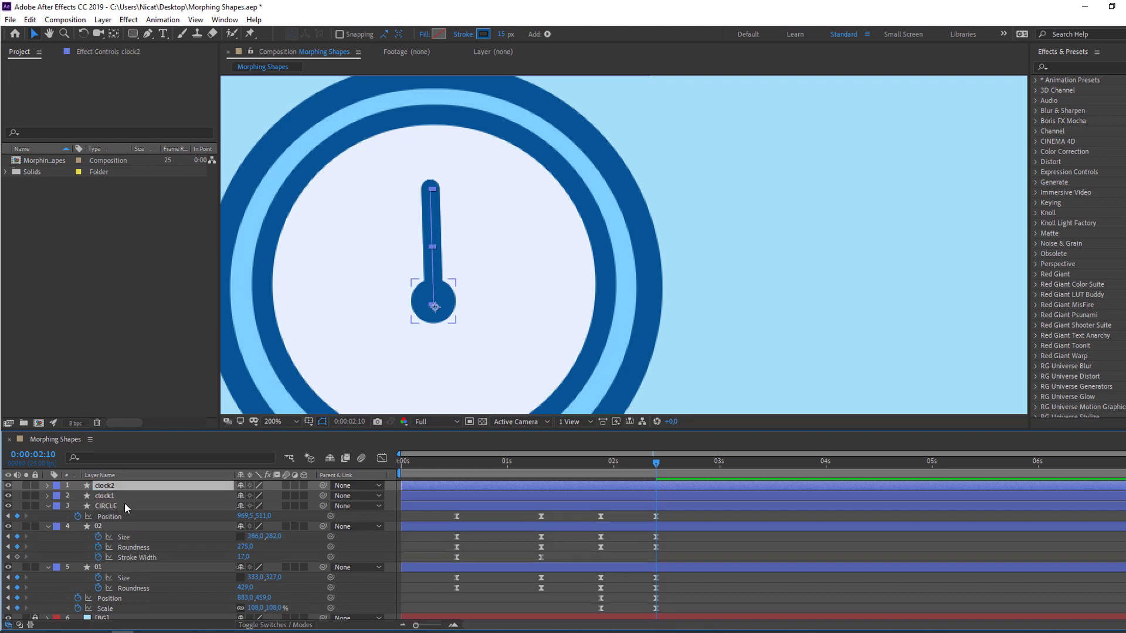
Step: Set the Rotation of clock2 to 128° and shorten the hand by pulling its outer path point inward
key(r)
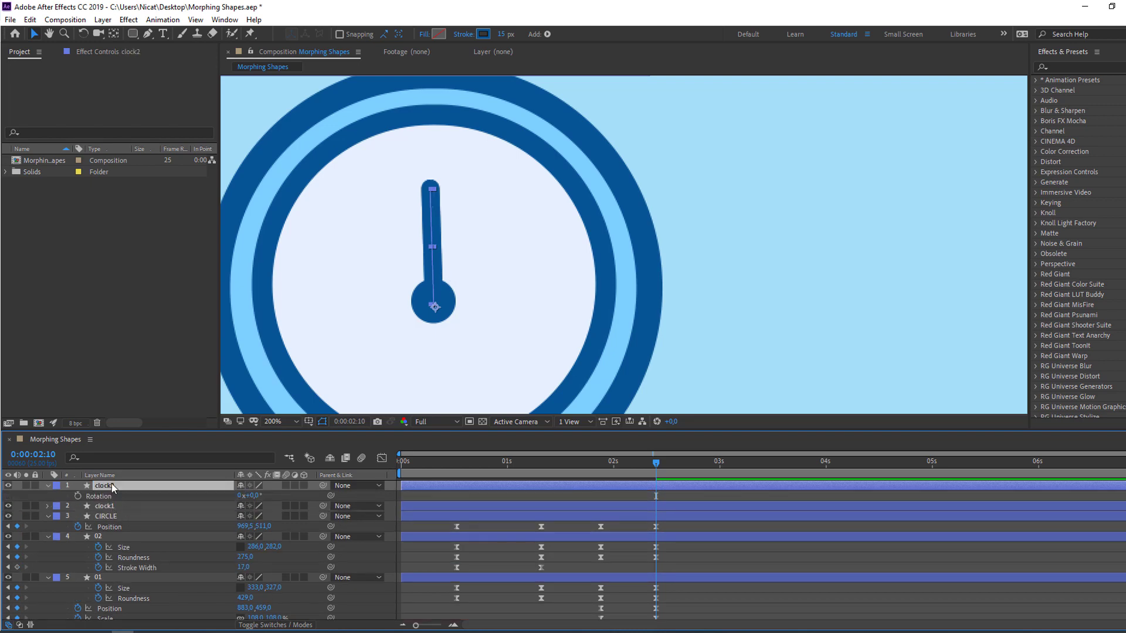
drag(258, 495, 335, 497)
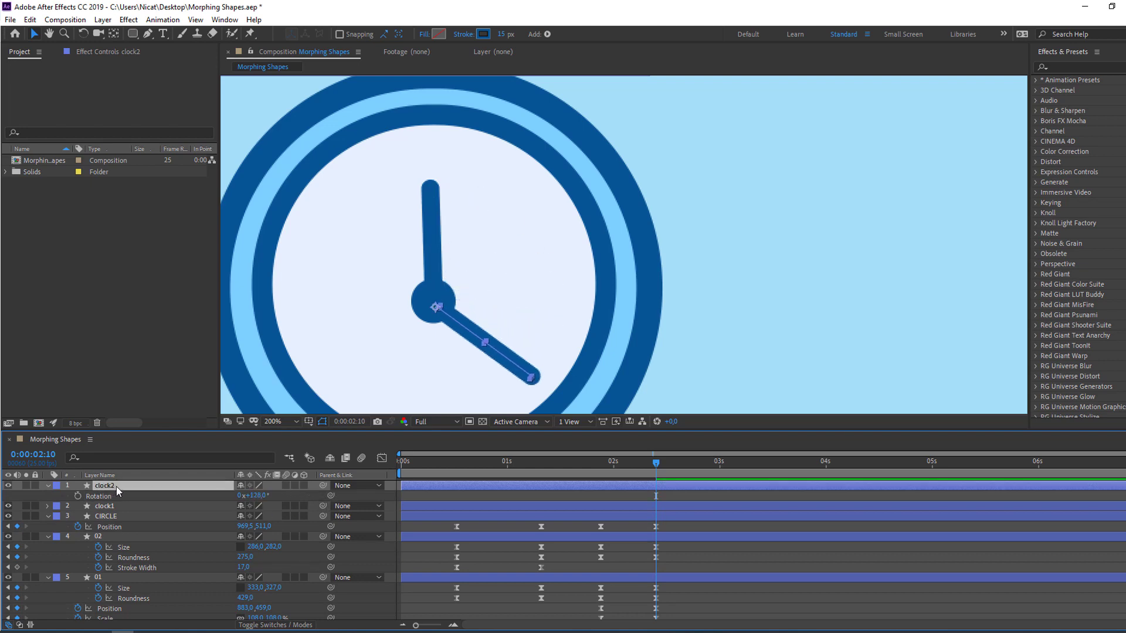
click(147, 34)
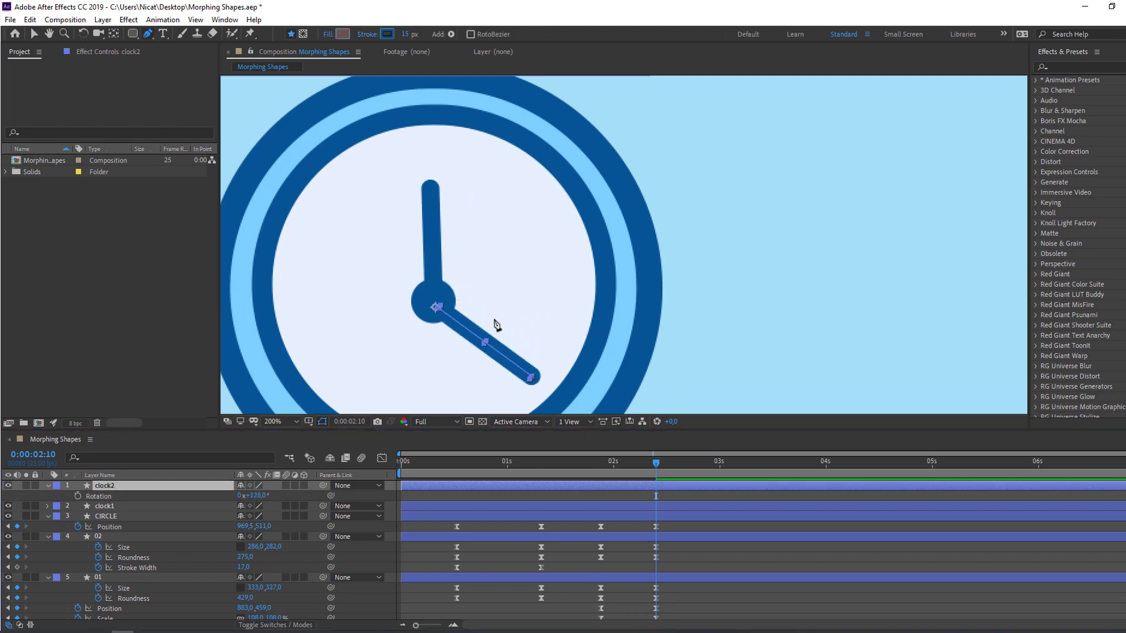
drag(532, 378, 503, 360)
click(660, 490)
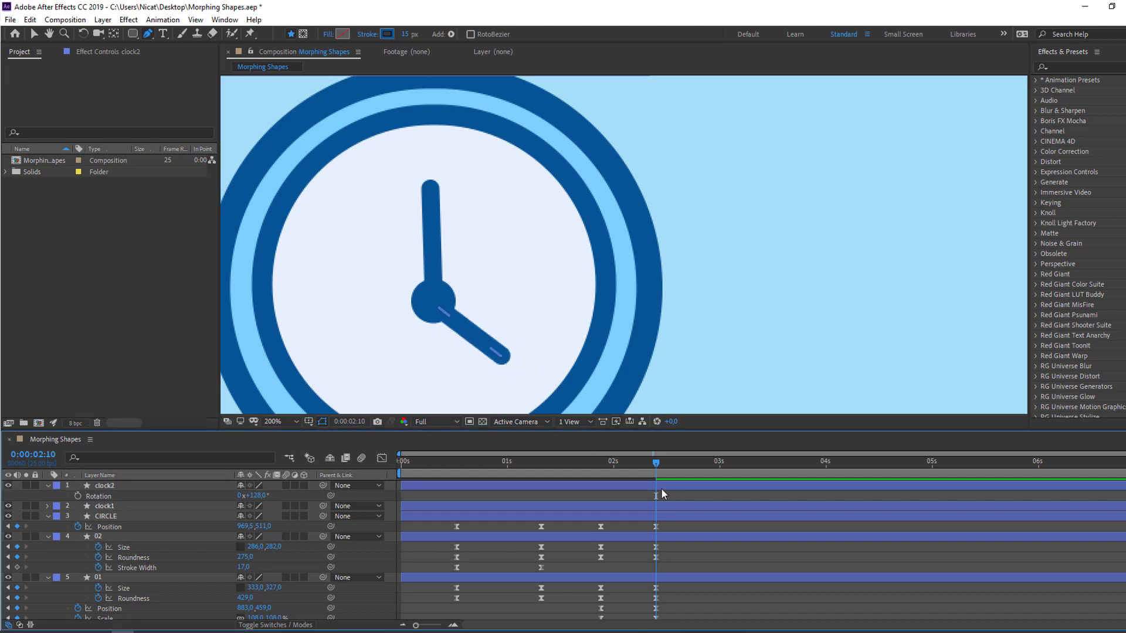
Step: Solo the clock1 layer at the start of the composition and add Trim Paths to it
scroll(296, 314, down, 1)
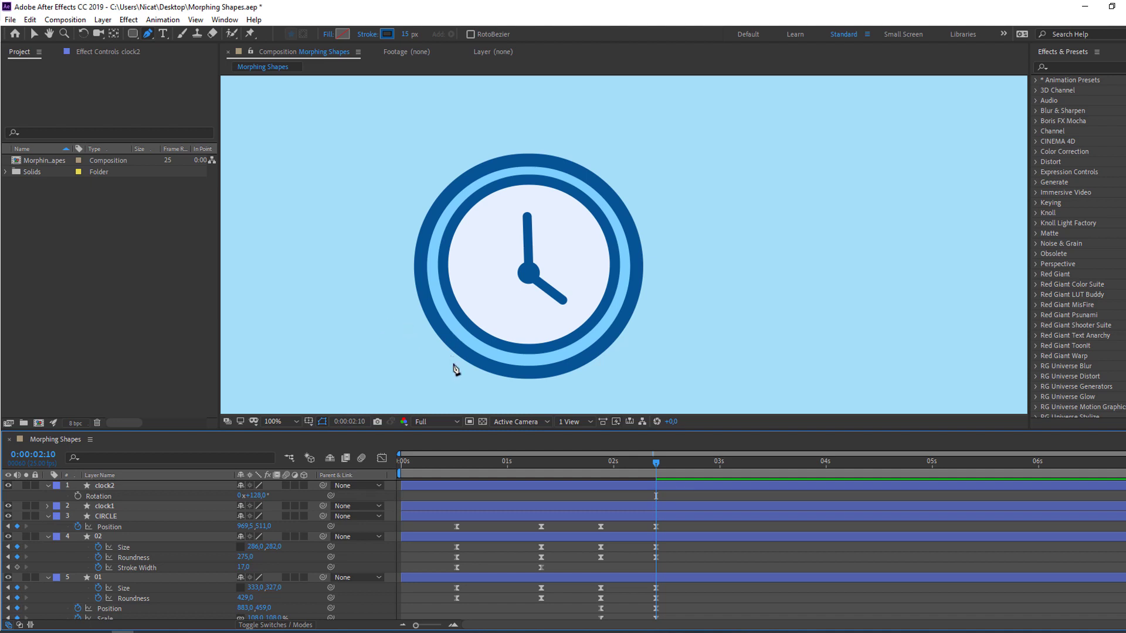
key(period)
click(34, 33)
drag(433, 339, 533, 286)
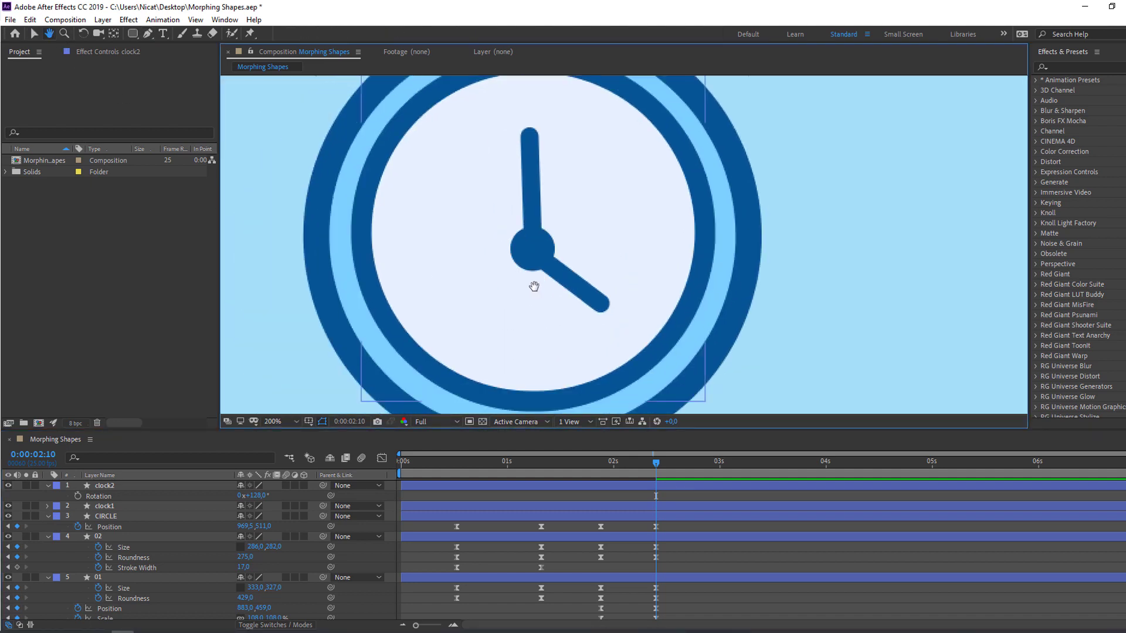
click(47, 487)
click(104, 496)
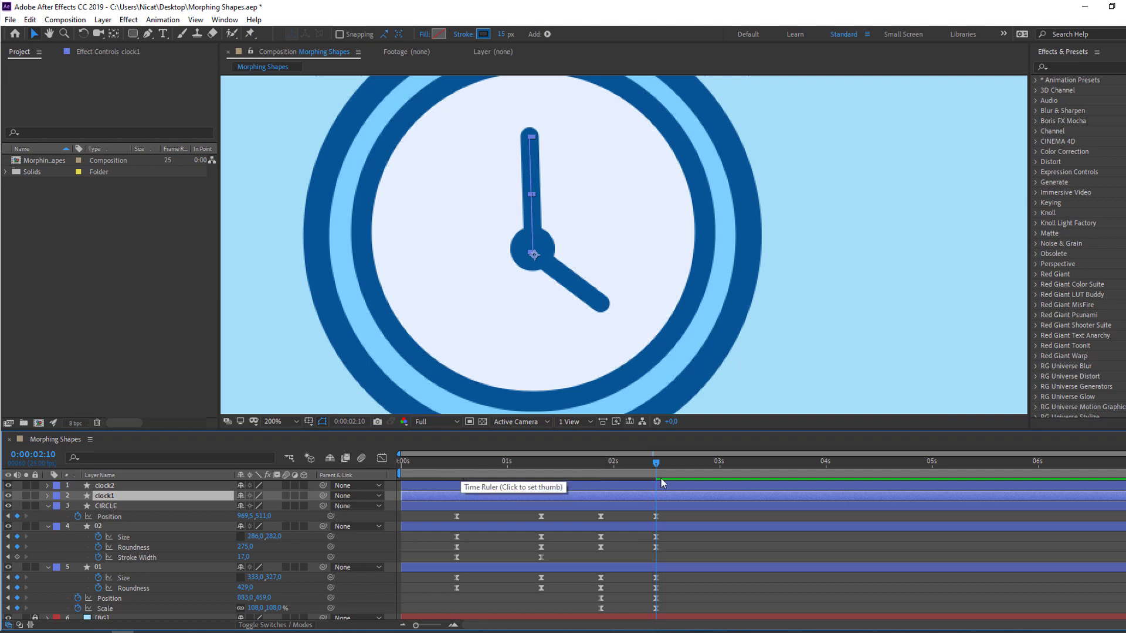
key(Home)
click(26, 496)
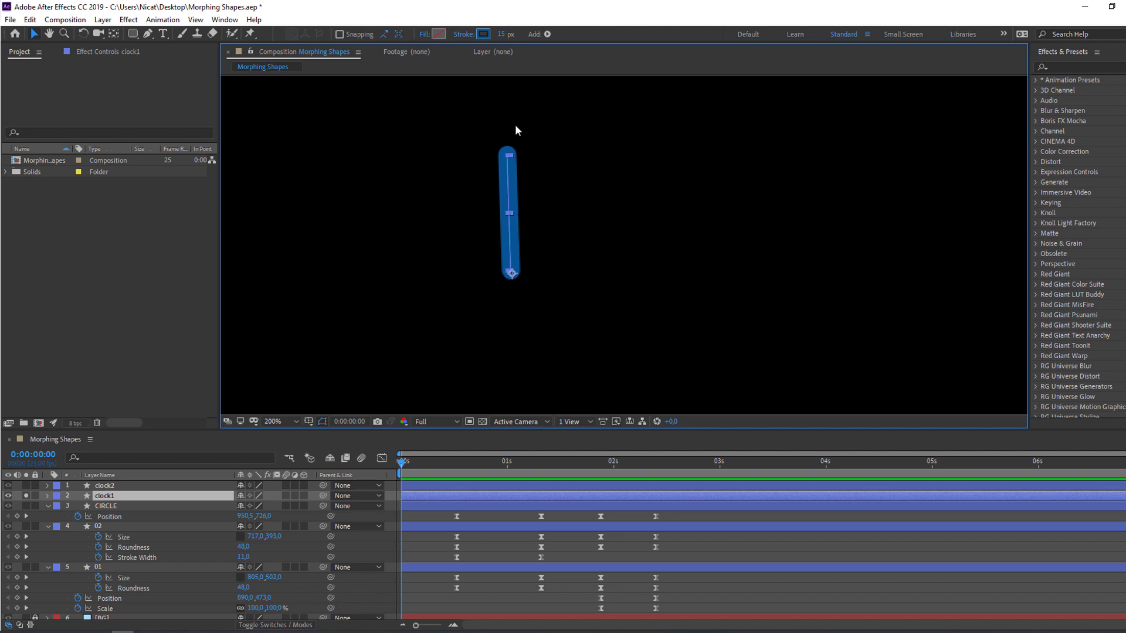
click(547, 35)
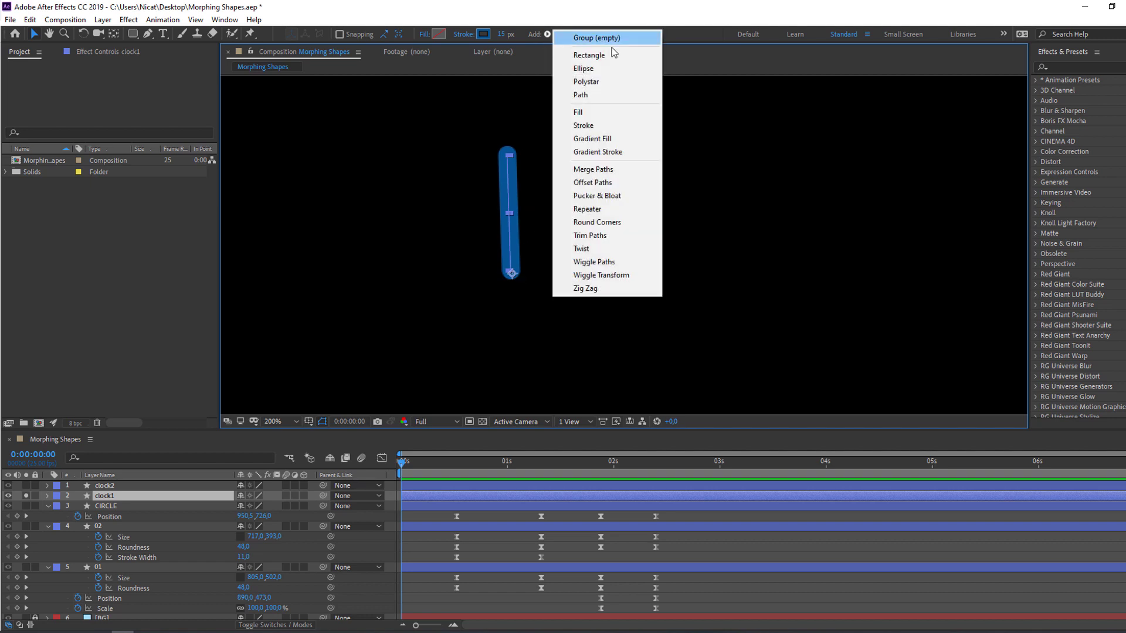
click(589, 235)
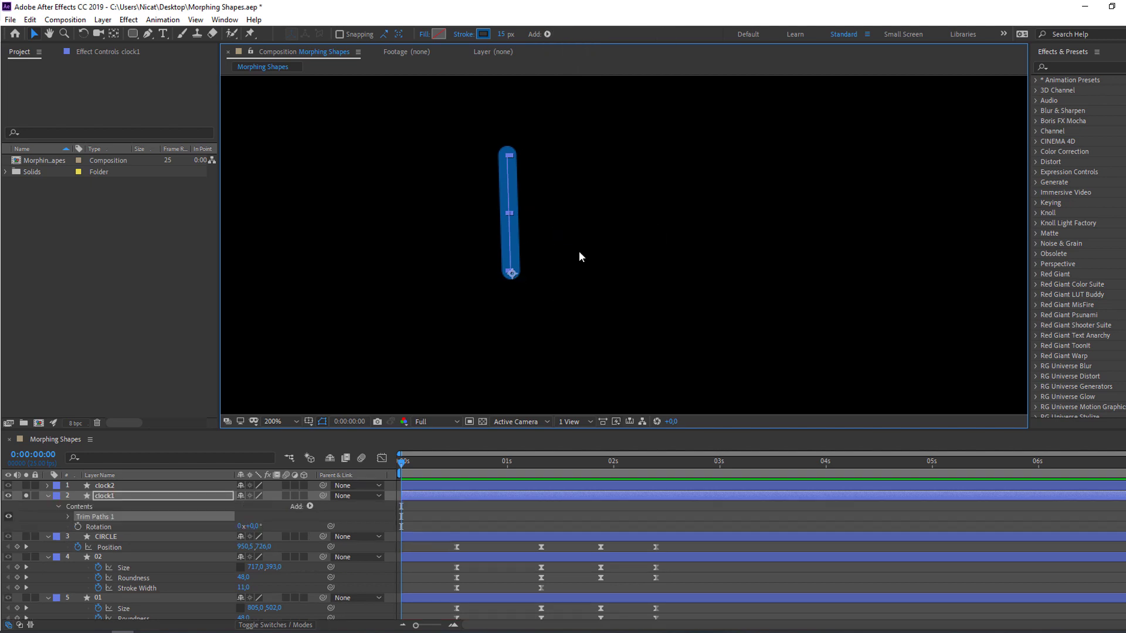
Step: Keyframe the Trim Paths End of clock1 from 0% at 0:00:00:00 to 100% at 0:00:00:12
click(68, 516)
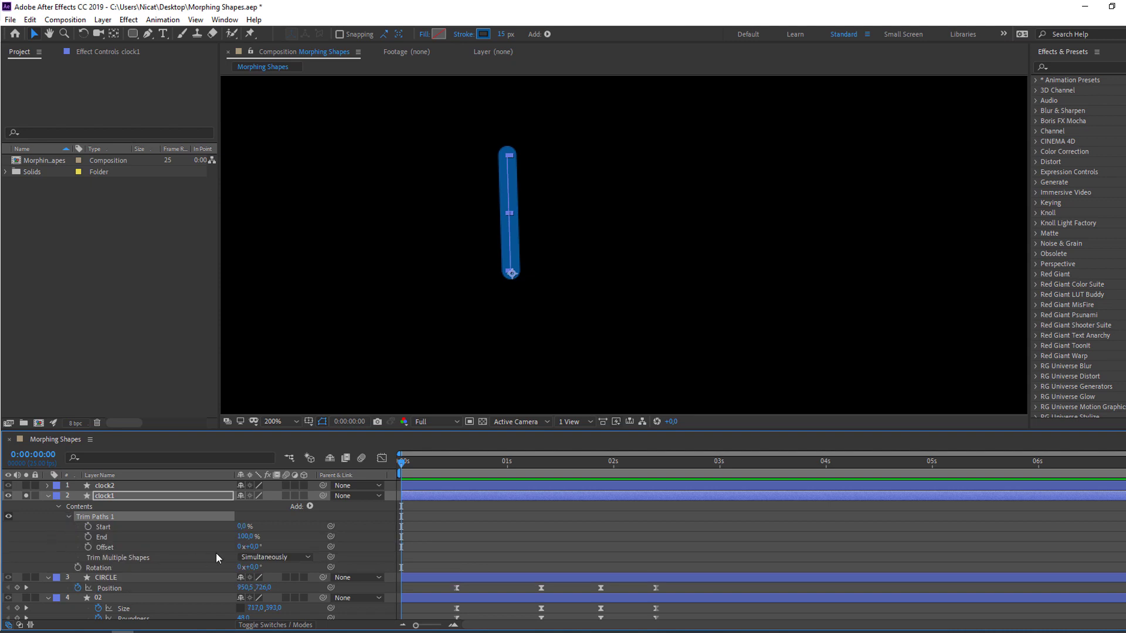
click(104, 538)
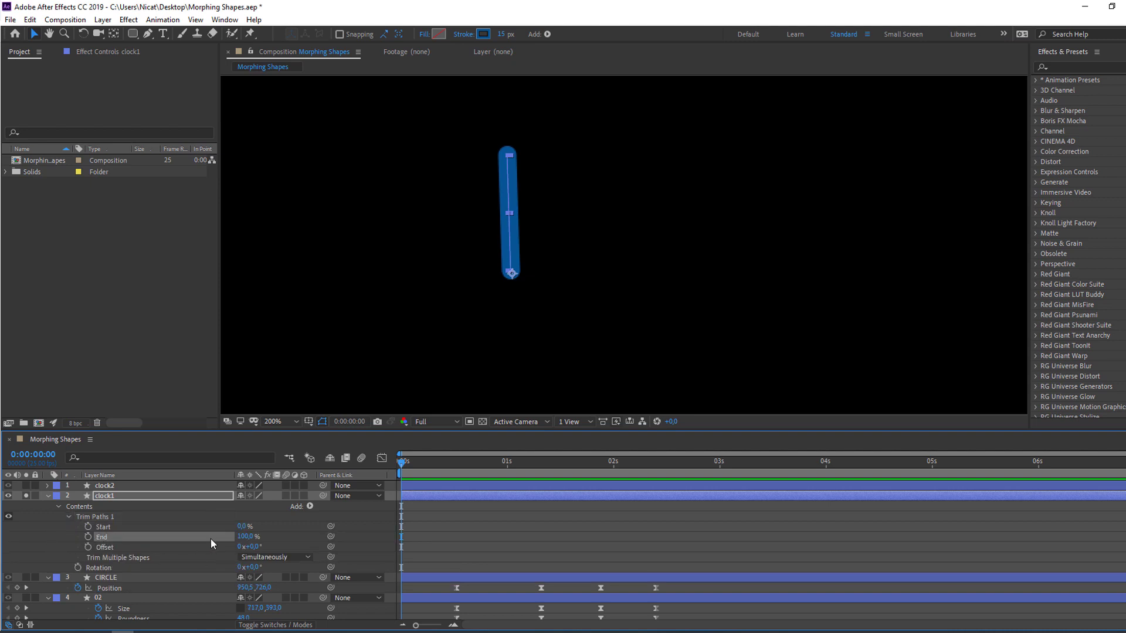
click(245, 537)
text(0)
key(Return)
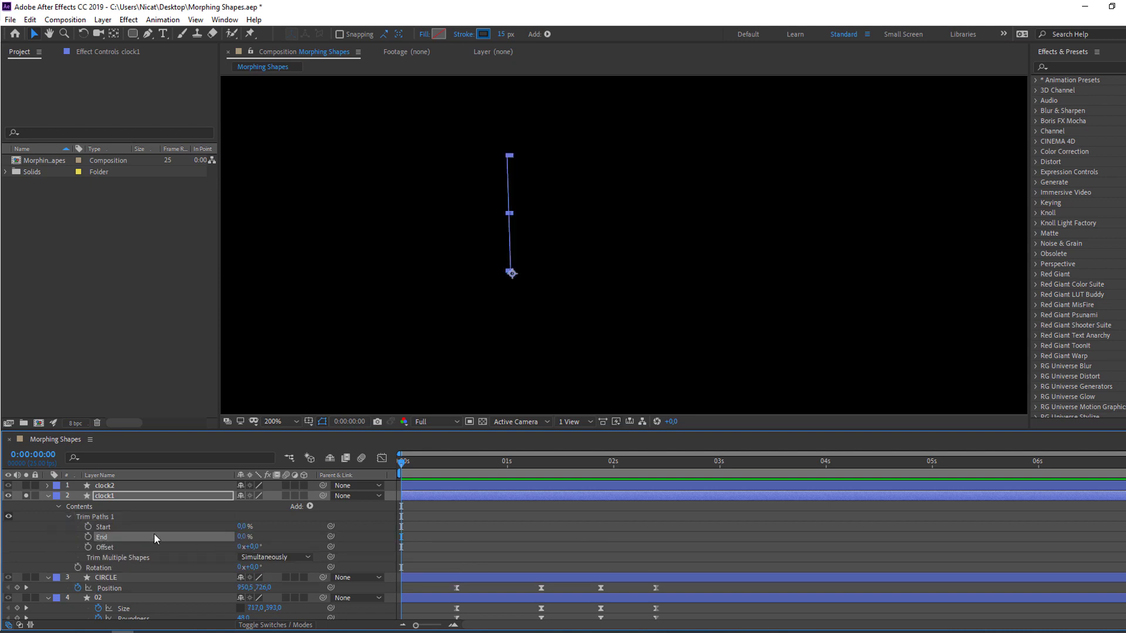
click(88, 537)
click(453, 474)
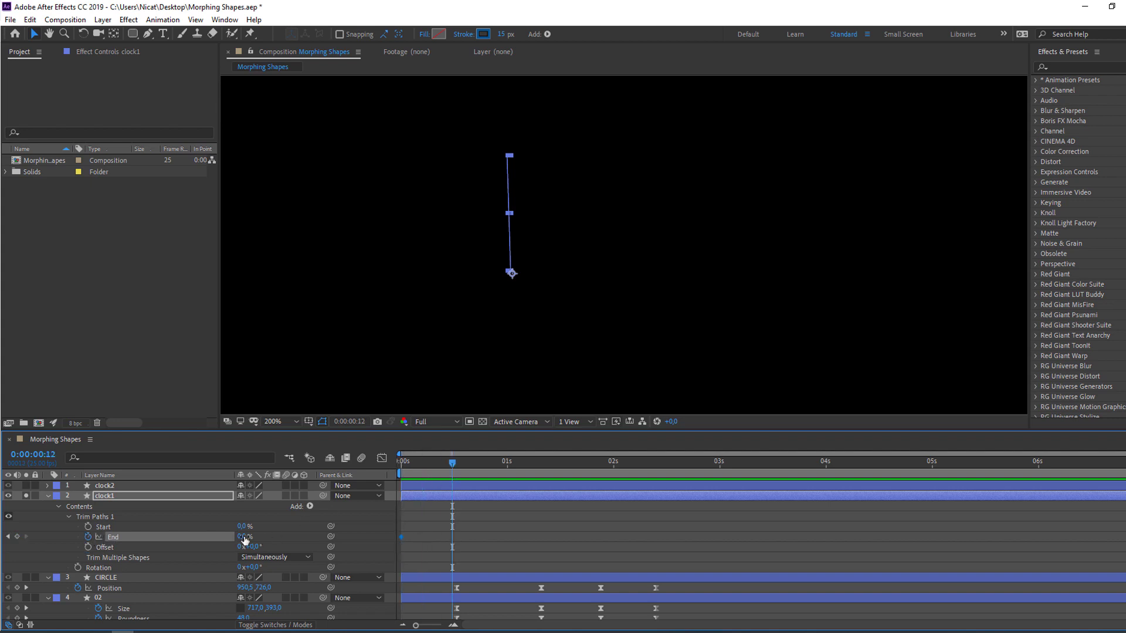
drag(243, 538, 504, 537)
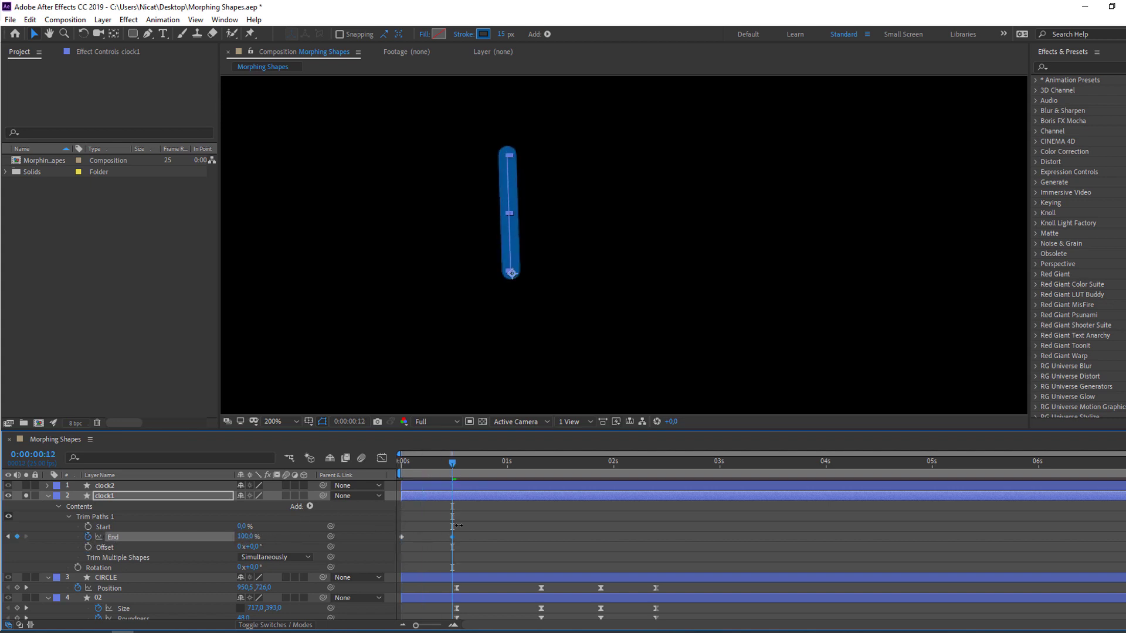
click(505, 534)
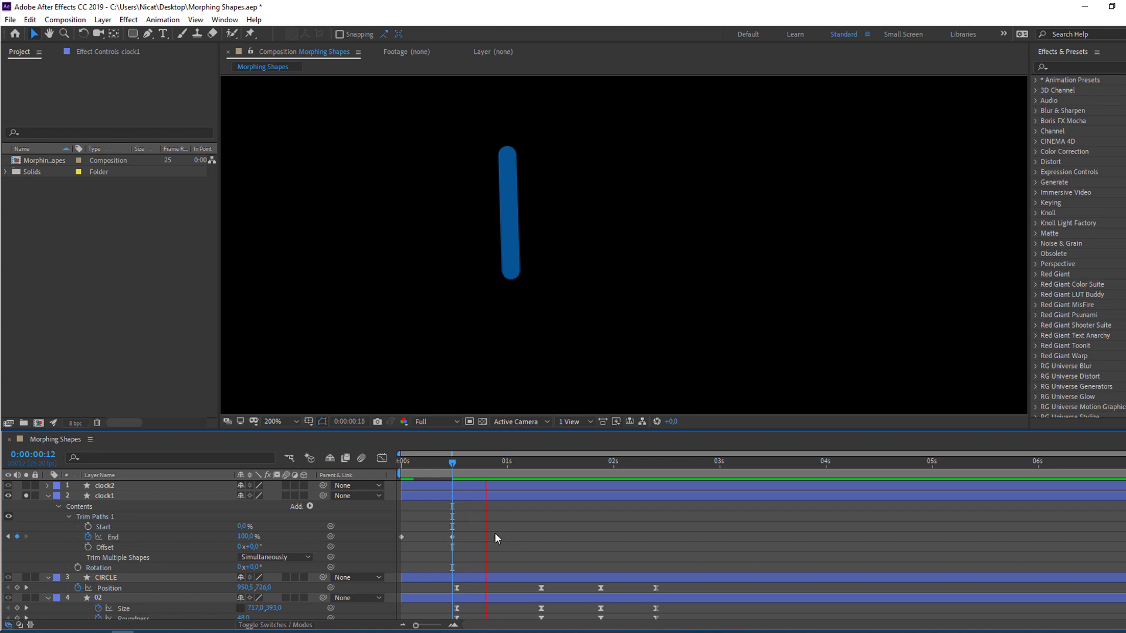
Step: Apply Easy Ease to both End keyframes of clock1 and preview the hand growing
drag(420, 545, 399, 537)
right_click(400, 536)
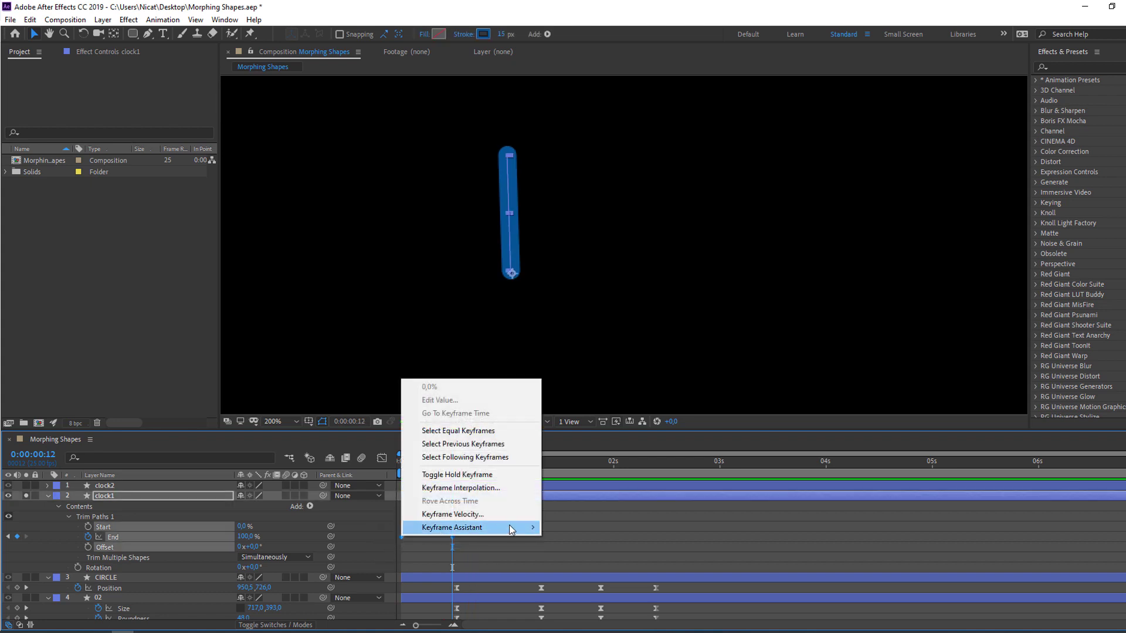
mouse_move(510, 527)
click(572, 447)
click(543, 535)
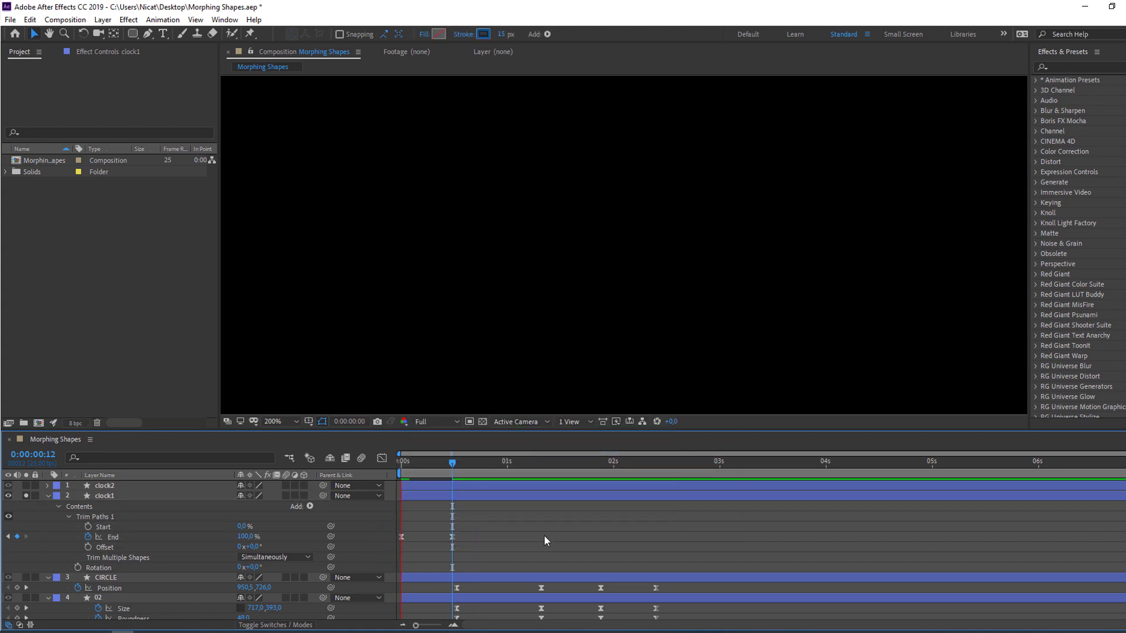
Step: Reshape the speed curve of clock1's End keyframes and move the second keyframe to about frame 17
drag(503, 529, 384, 540)
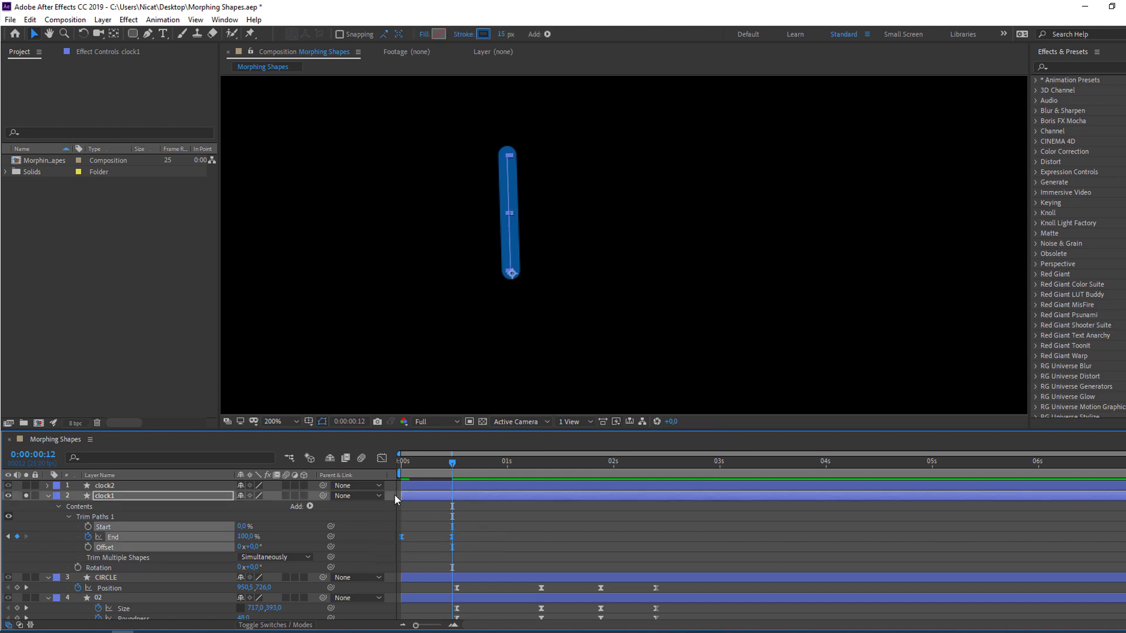
click(382, 458)
mouse_move(394, 596)
mouse_down()
mouse_move(455, 593)
mouse_move(414, 594)
mouse_up()
key(shift+F3)
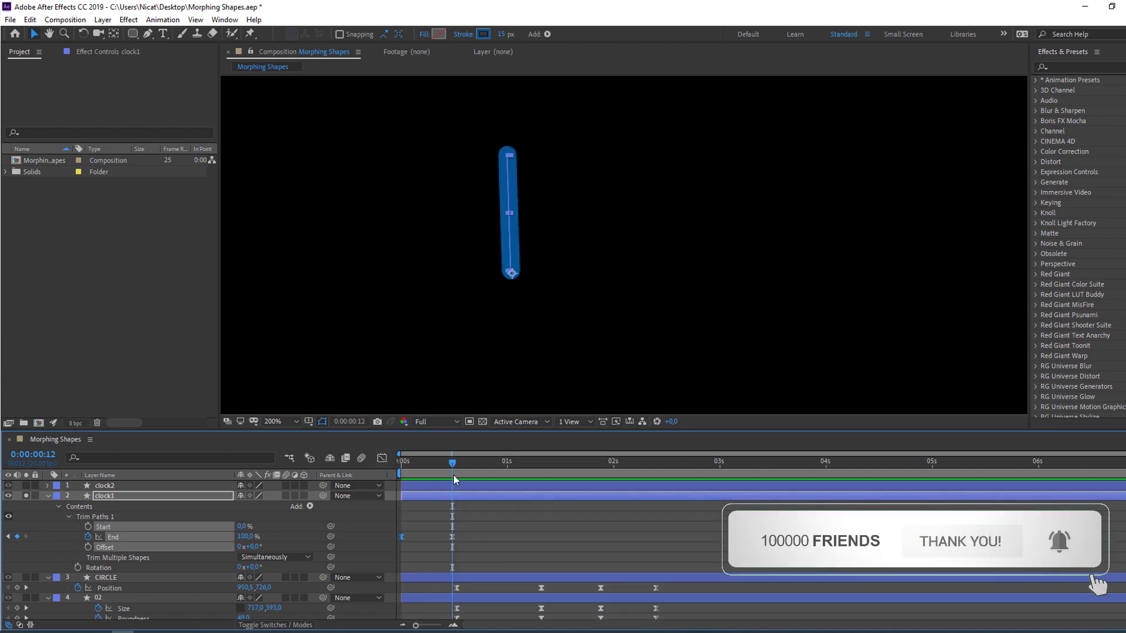
drag(452, 535, 473, 536)
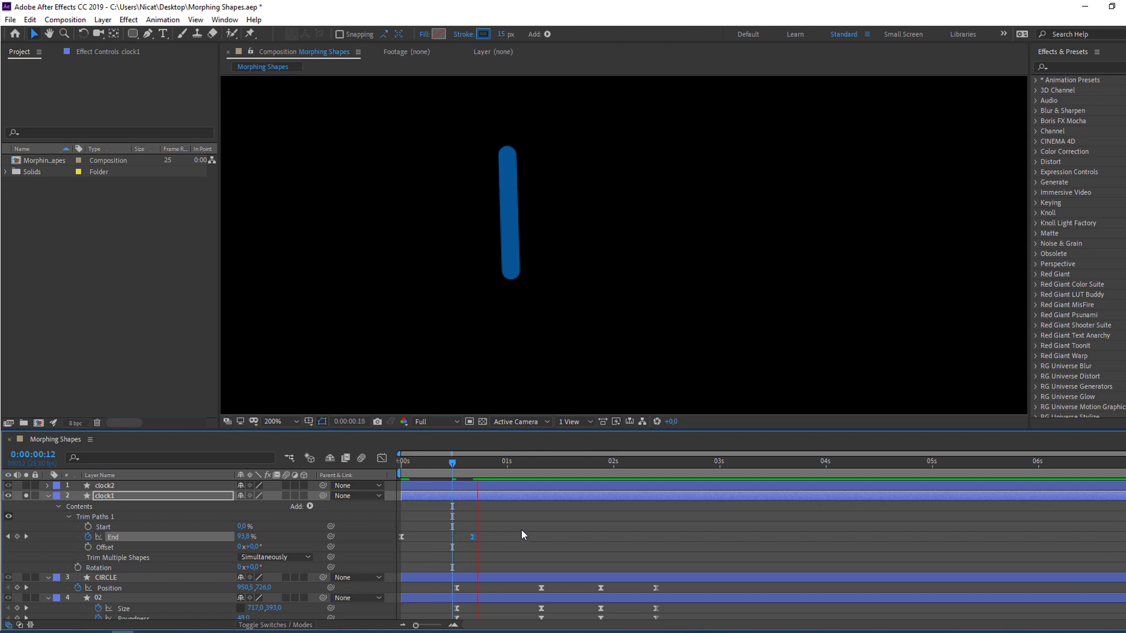
click(402, 533)
Step: Copy the animated Trim Paths from clock1, unsolo that layer, and paste the trim onto clock2 at 0:00:00:00
click(86, 519)
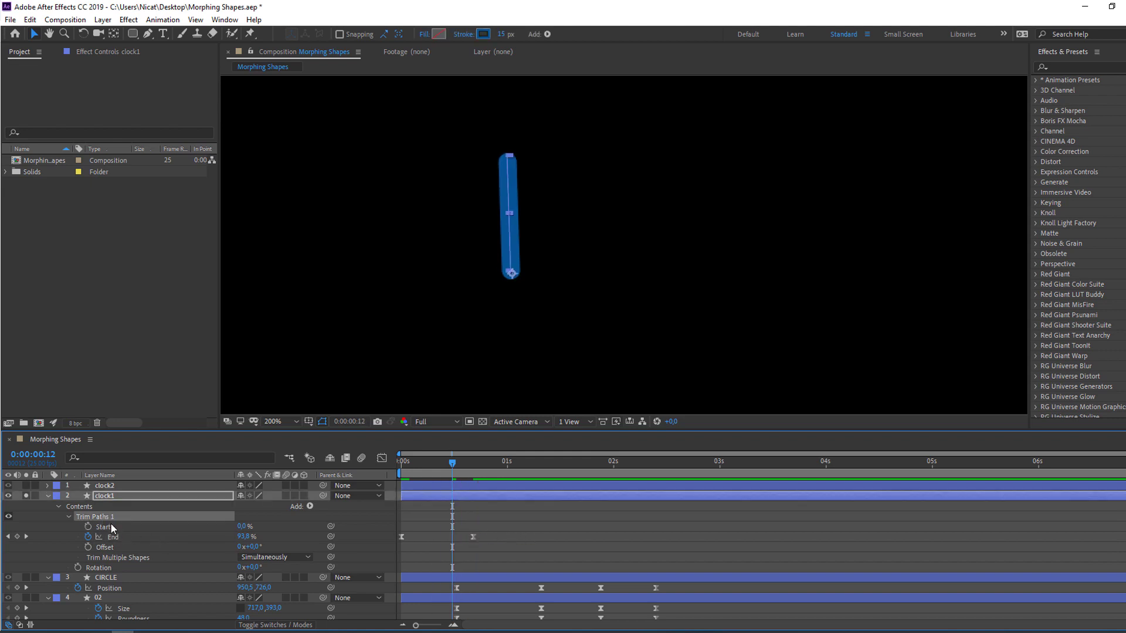
click(48, 496)
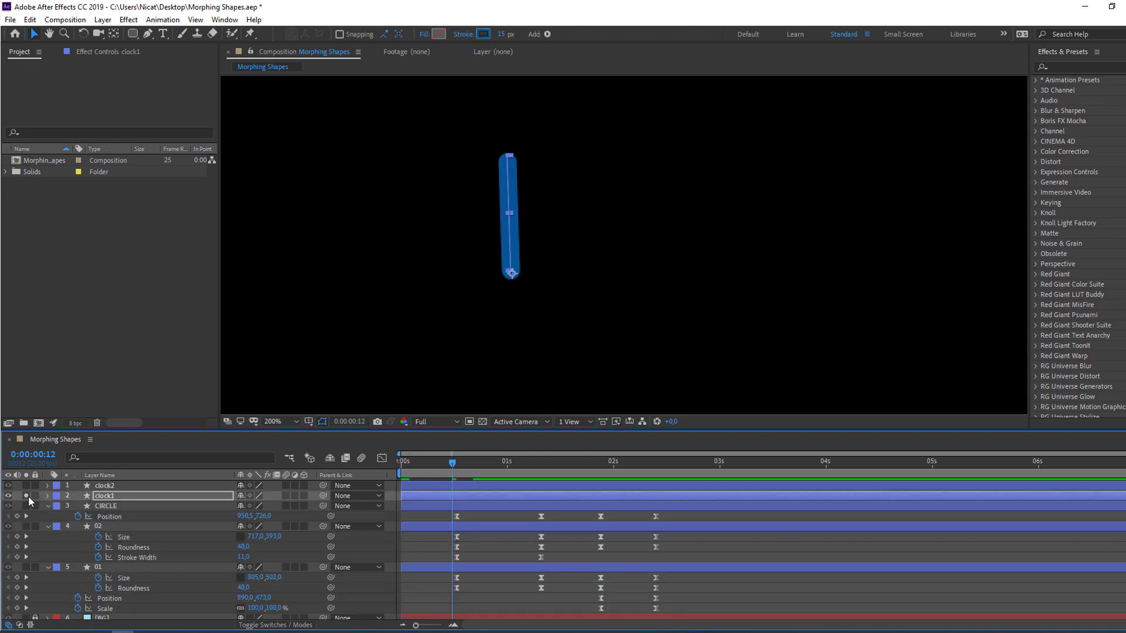
click(26, 496)
click(135, 488)
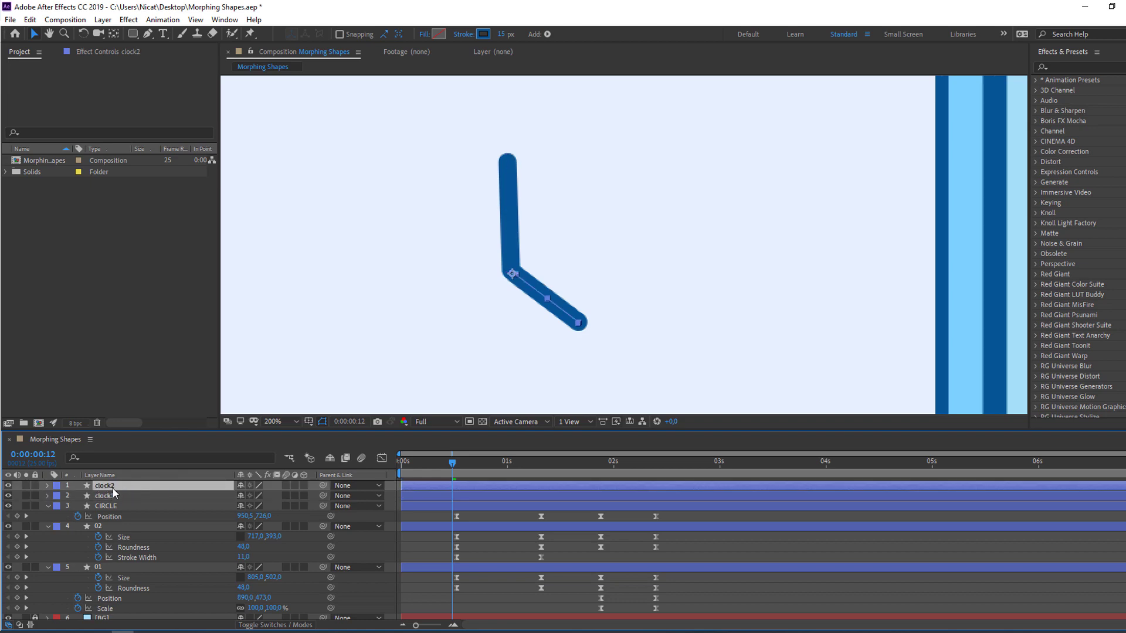
drag(442, 477, 366, 472)
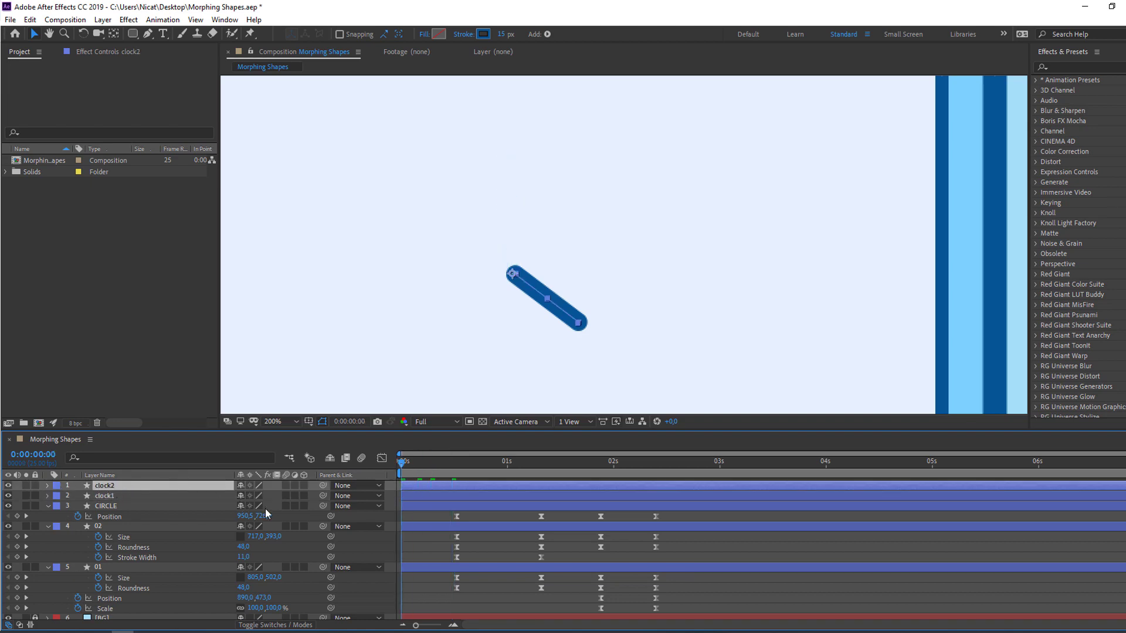
key(ctrl+v)
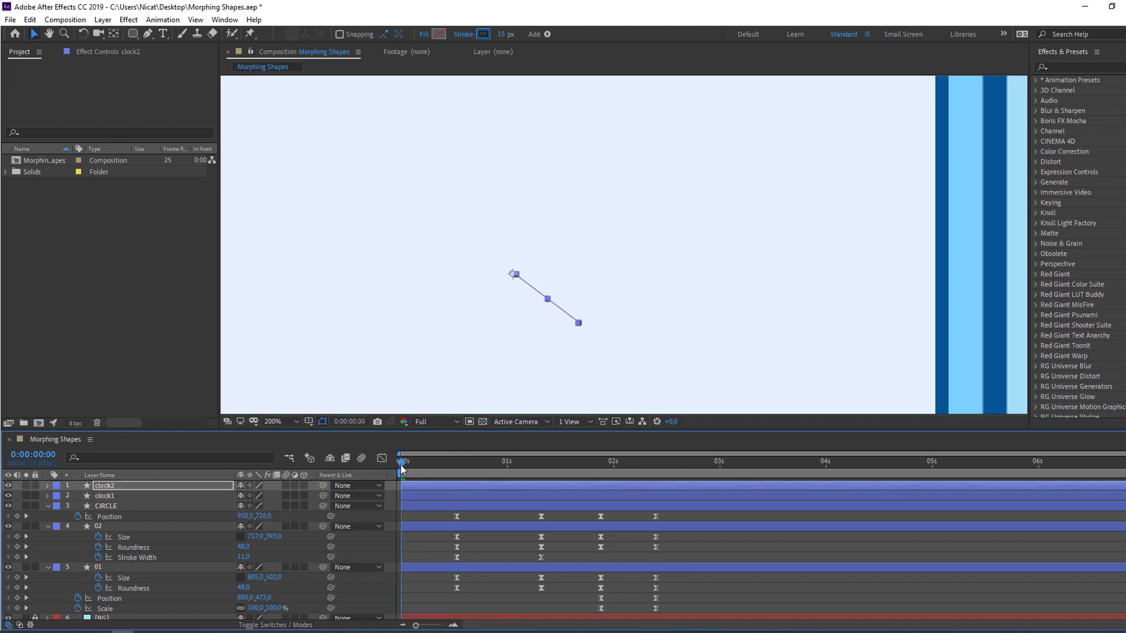
drag(401, 464, 439, 465)
key(space)
Step: Shift the clock1 and clock2 layers in time to start at 0:00:02:05 and preview the full composition
shift+click(117, 496)
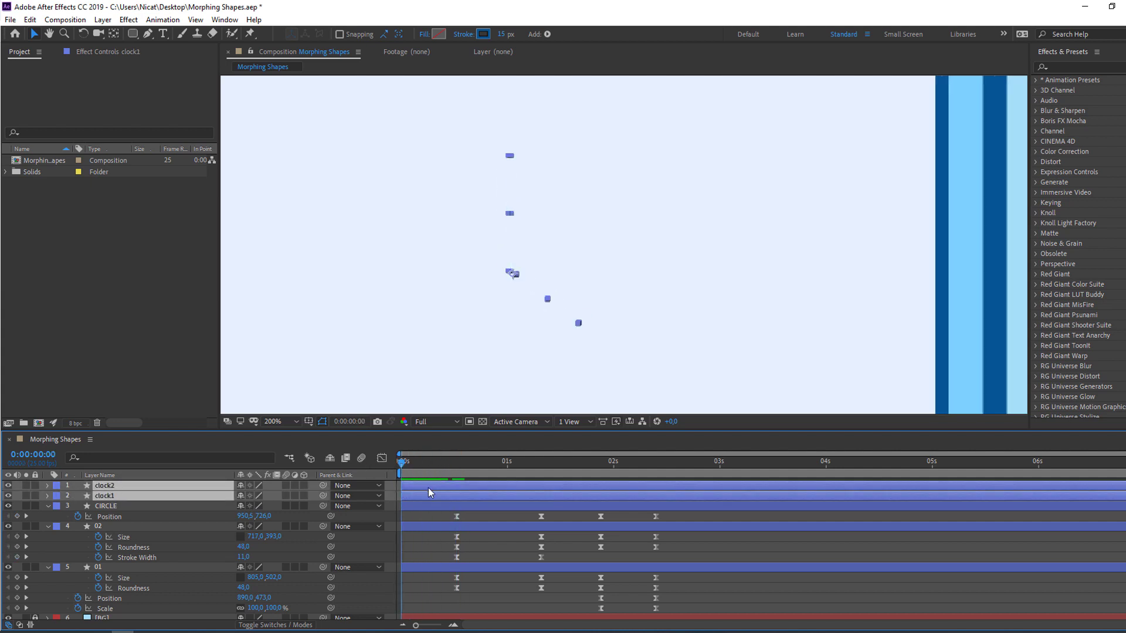
drag(586, 462, 694, 464)
click(643, 465)
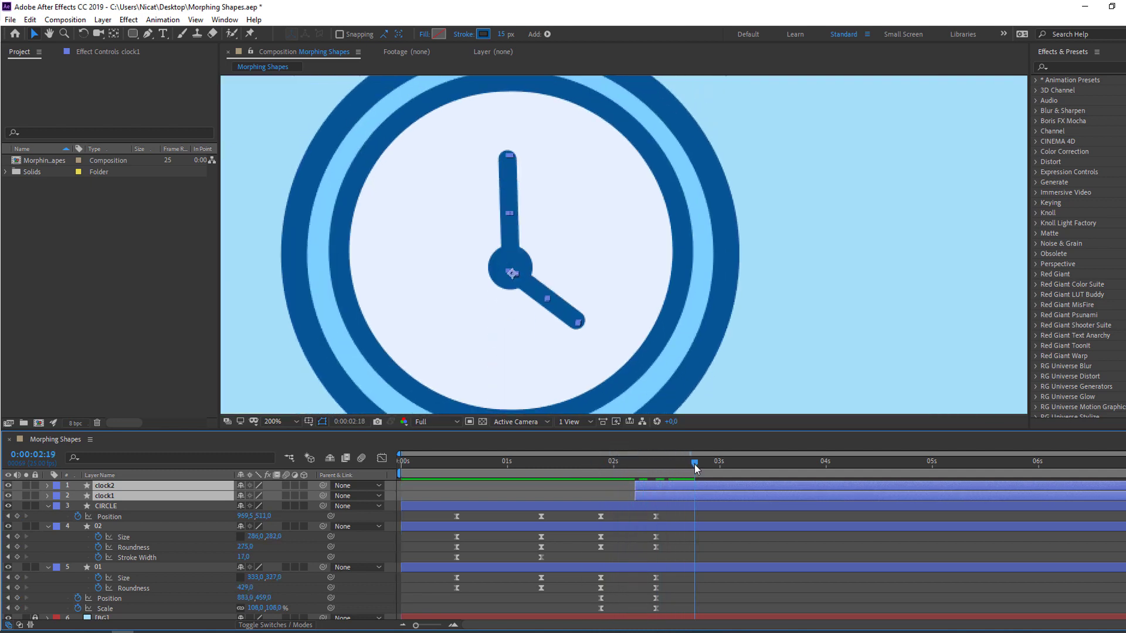
scroll(498, 347, down, 1)
click(711, 535)
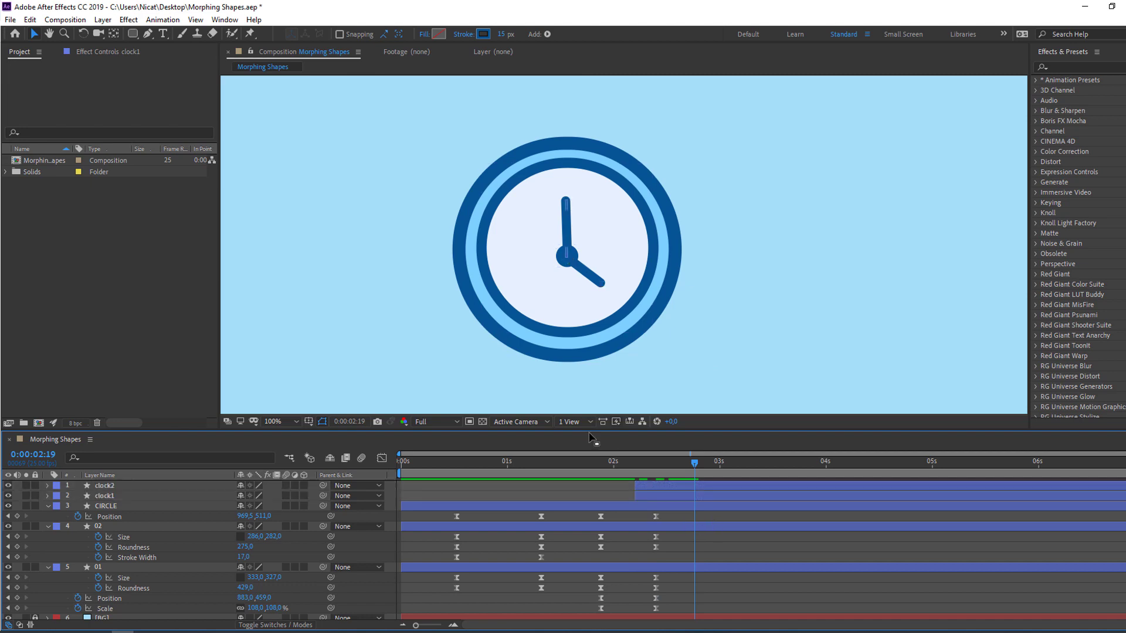
click(289, 421)
click(309, 251)
key(space)
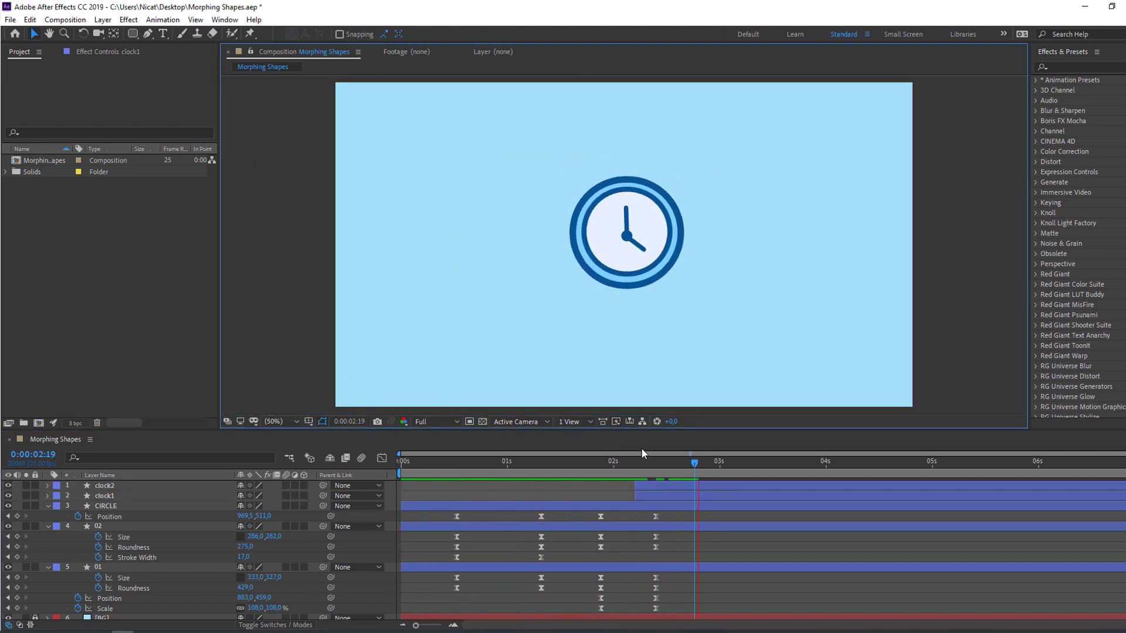
Step: Keyframe Rotation on both hands near their layer start and at 0:00:02:19, ending with clock2 at 264° and clock1 at 12°
click(654, 489)
key(i)
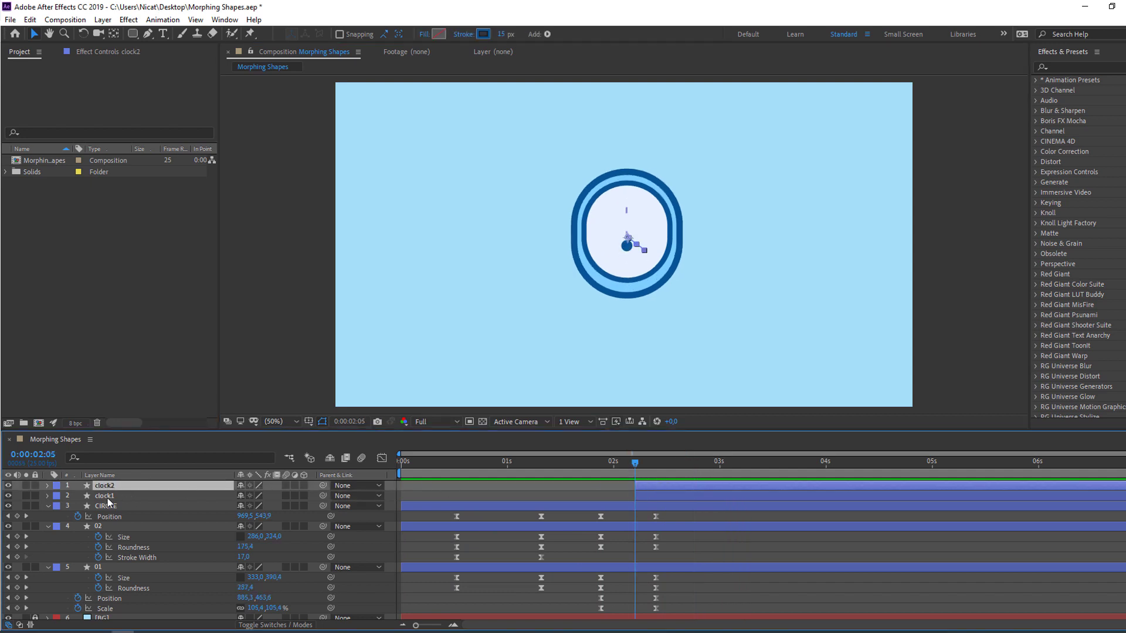
ctrl+click(108, 497)
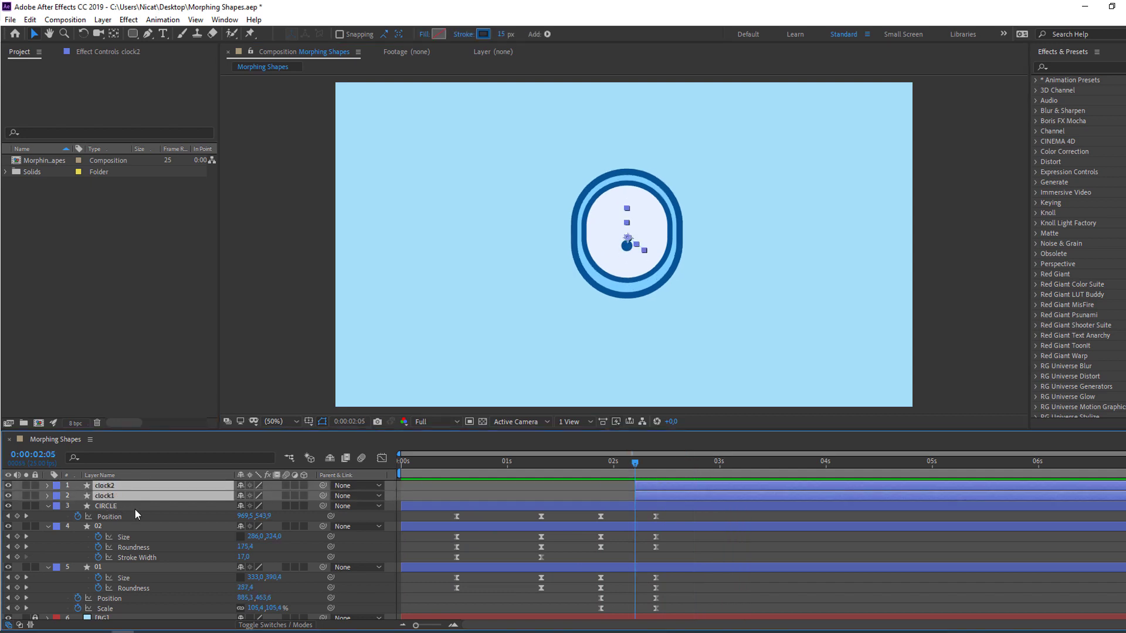
key(r)
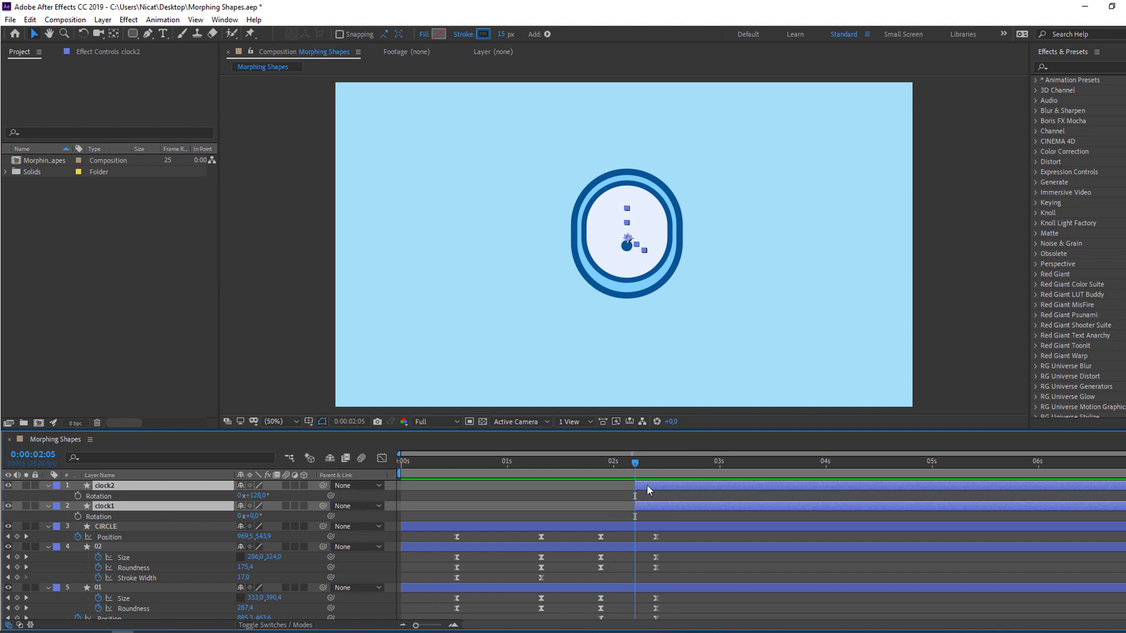
drag(641, 462, 694, 461)
click(78, 496)
click(422, 491)
mouse_move(260, 499)
mouse_down()
mouse_move(270, 495)
mouse_move(259, 516)
mouse_up()
click(661, 514)
key(space)
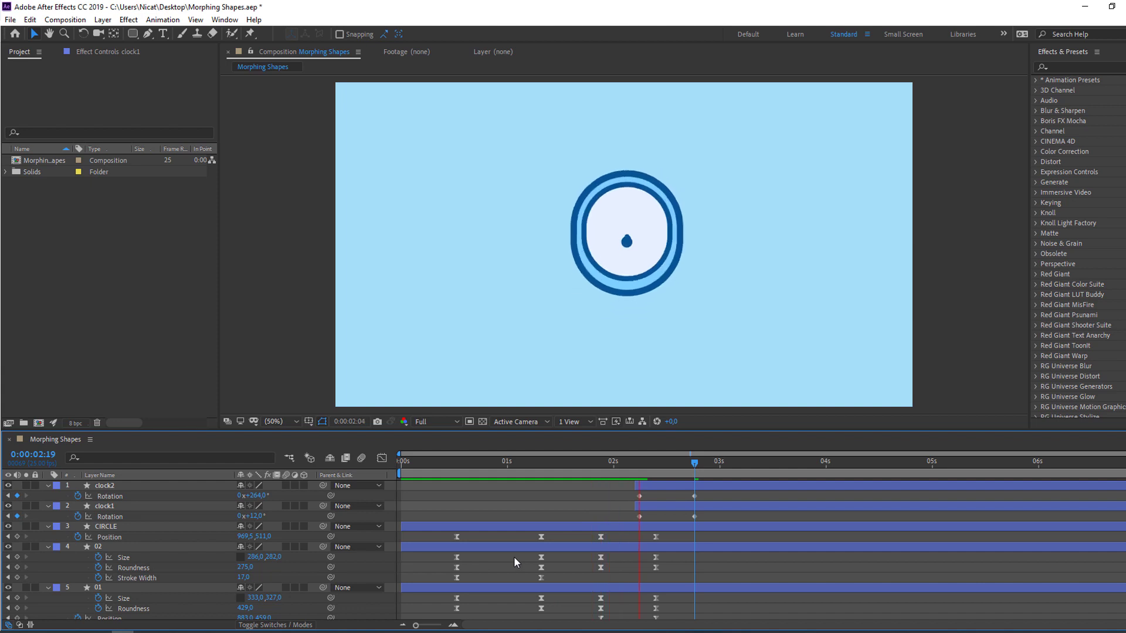
Step: Move the final Rotation keyframes of clock1 and clock2 to 0:00:04:18 and preview the slower turning
drag(707, 498, 792, 513)
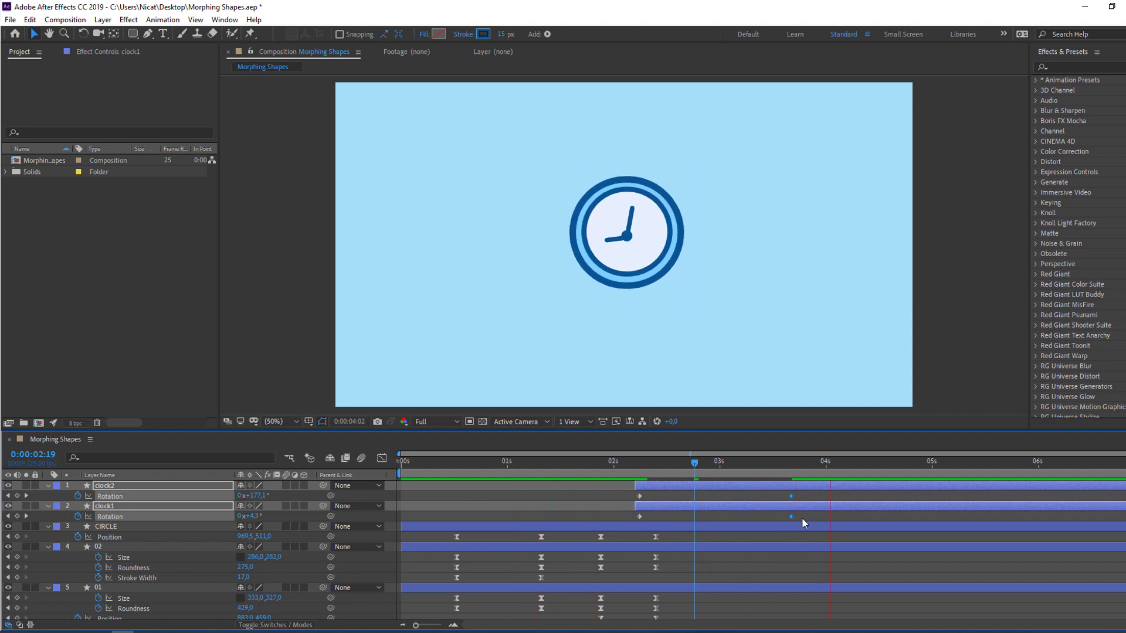
drag(793, 498, 904, 496)
click(859, 494)
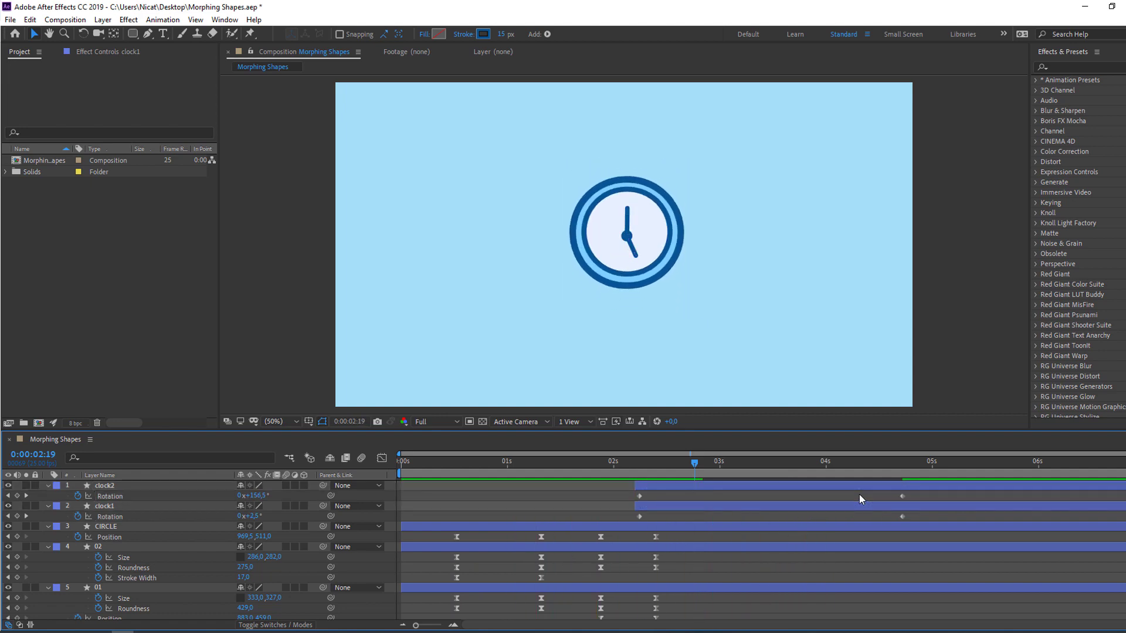
key(space)
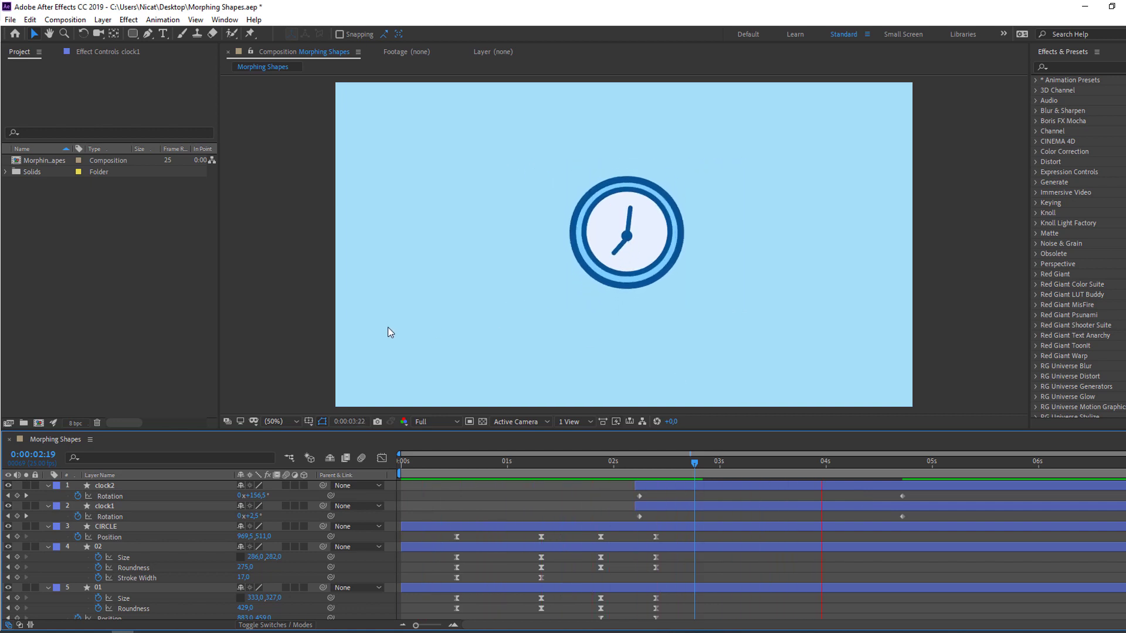
key(space)
click(901, 462)
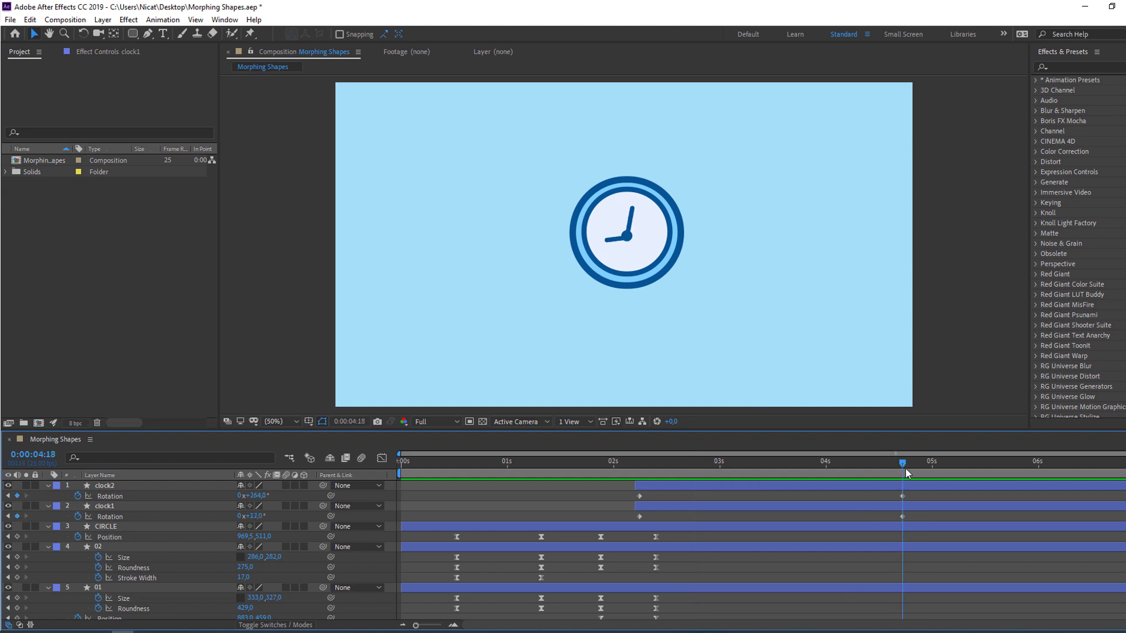
Step: Return to the start of the composition and collapse the properties of layers 02 and 01
key(Home)
click(48, 546)
click(47, 557)
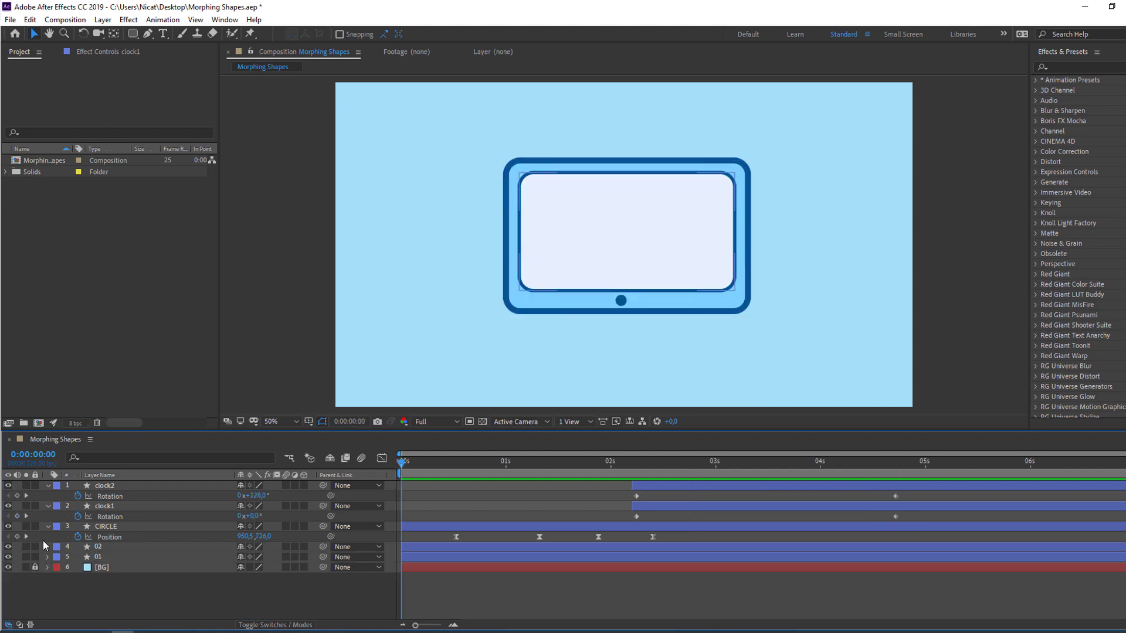
Step: Collapse the properties of the CIRCLE, clock1 and clock2 layers and move the current time to 0:00:01:12
click(48, 526)
click(48, 506)
click(48, 485)
drag(434, 463, 557, 463)
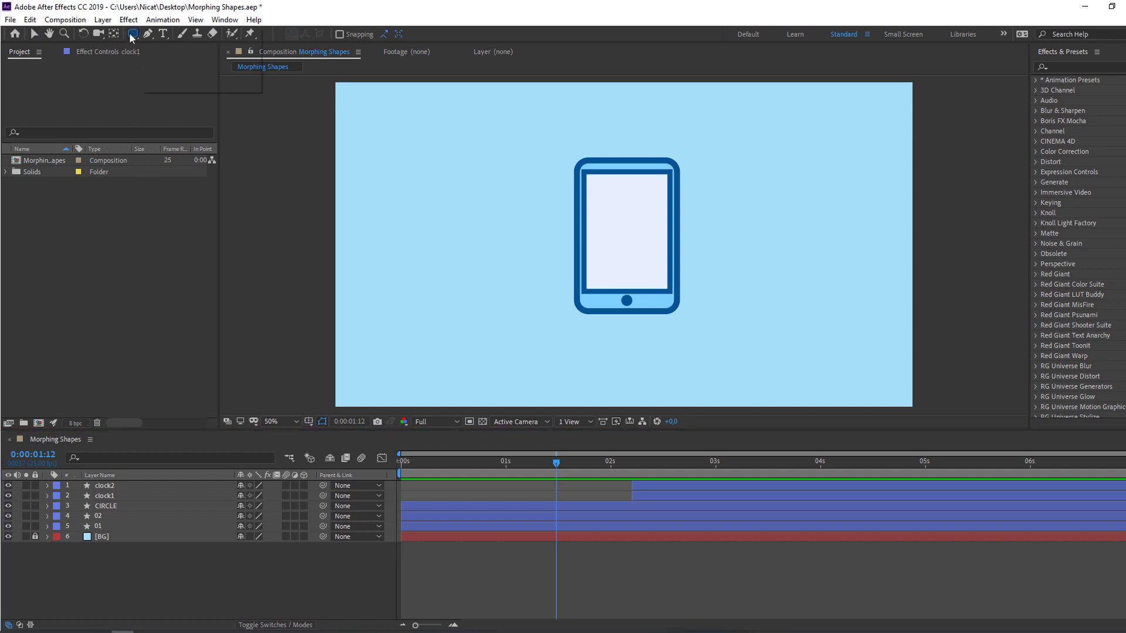
Step: Draw a wide, flat rectangle across the upper part of the phone's screen with the Rectangle tool
drag(129, 32, 176, 30)
click(177, 33)
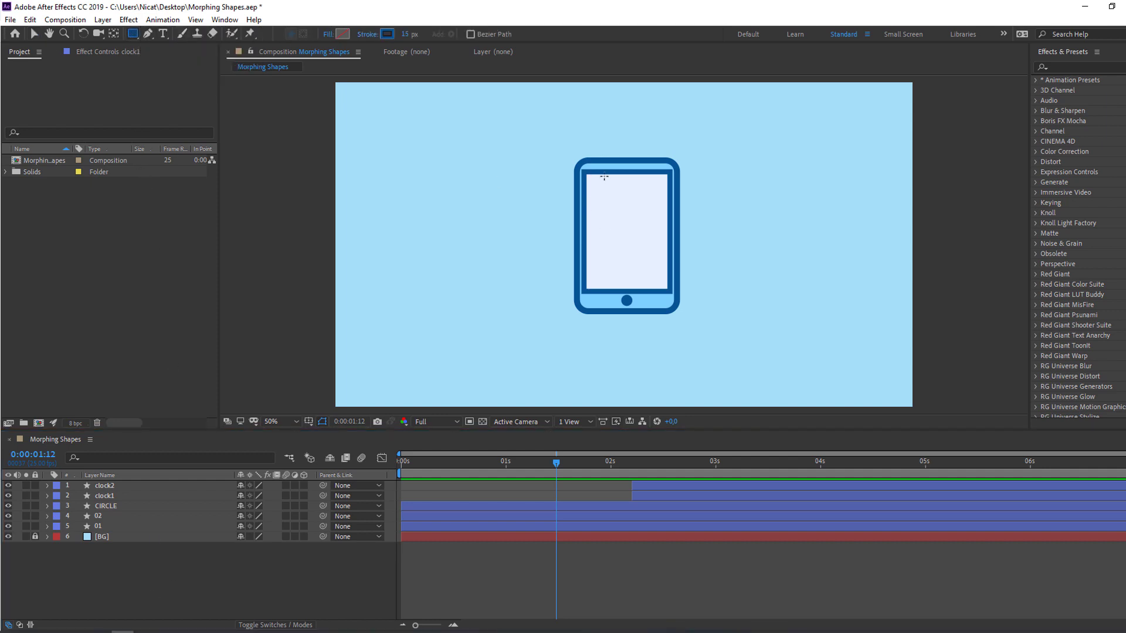
scroll(604, 176, up, 2)
drag(485, 146, 627, 184)
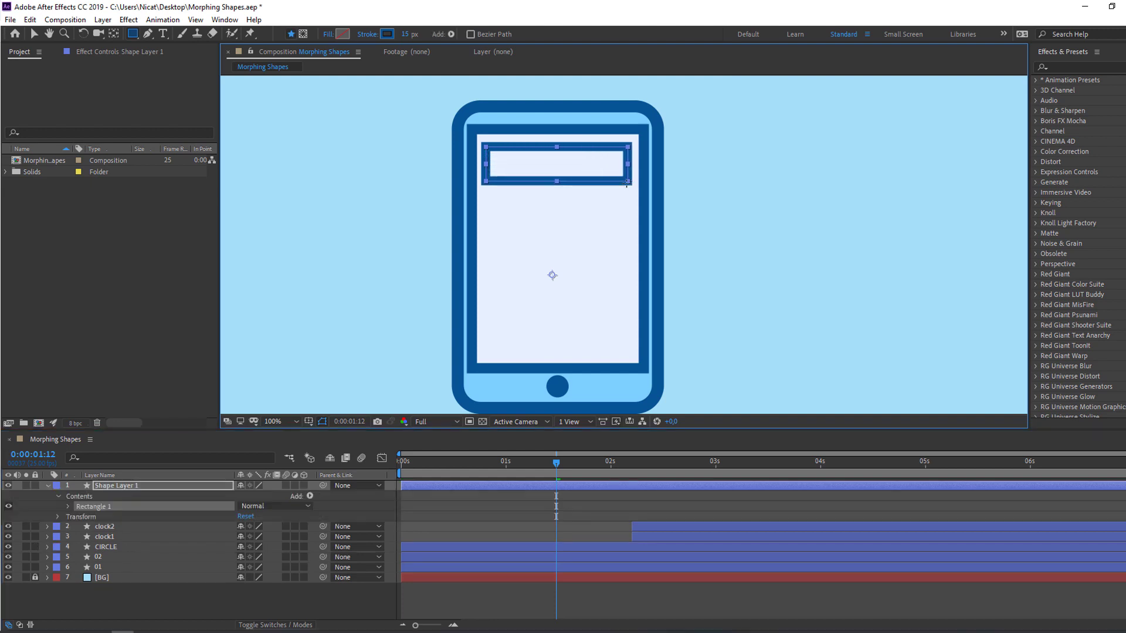
Step: Set the new rectangle's stroke to None and its fill to a bright solid blue
click(363, 36)
click(301, 252)
click(338, 319)
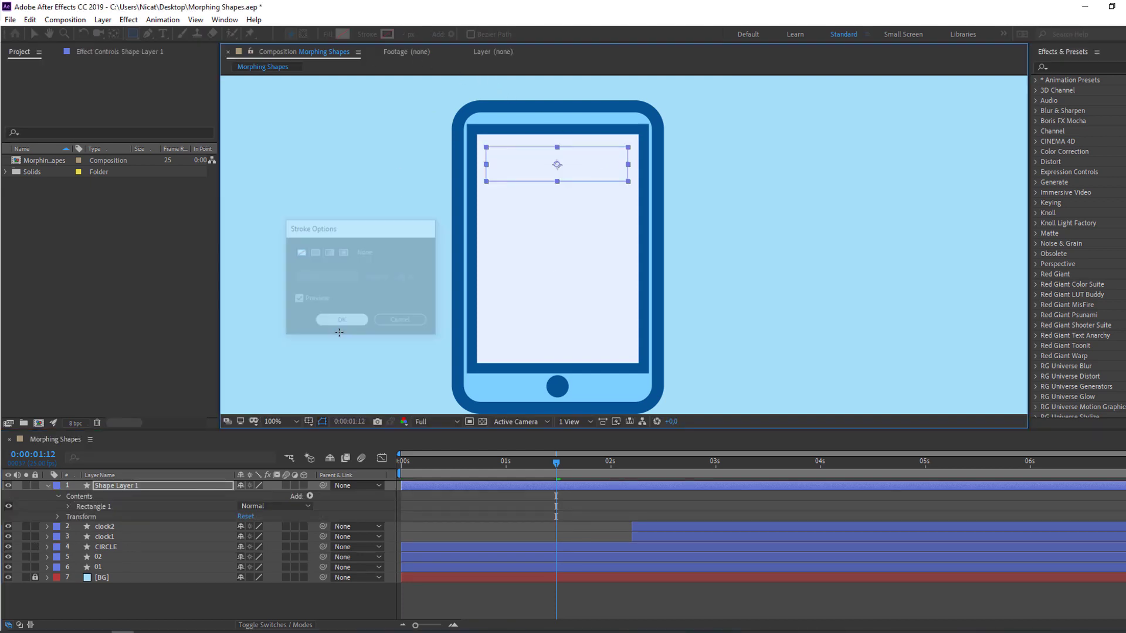
click(345, 33)
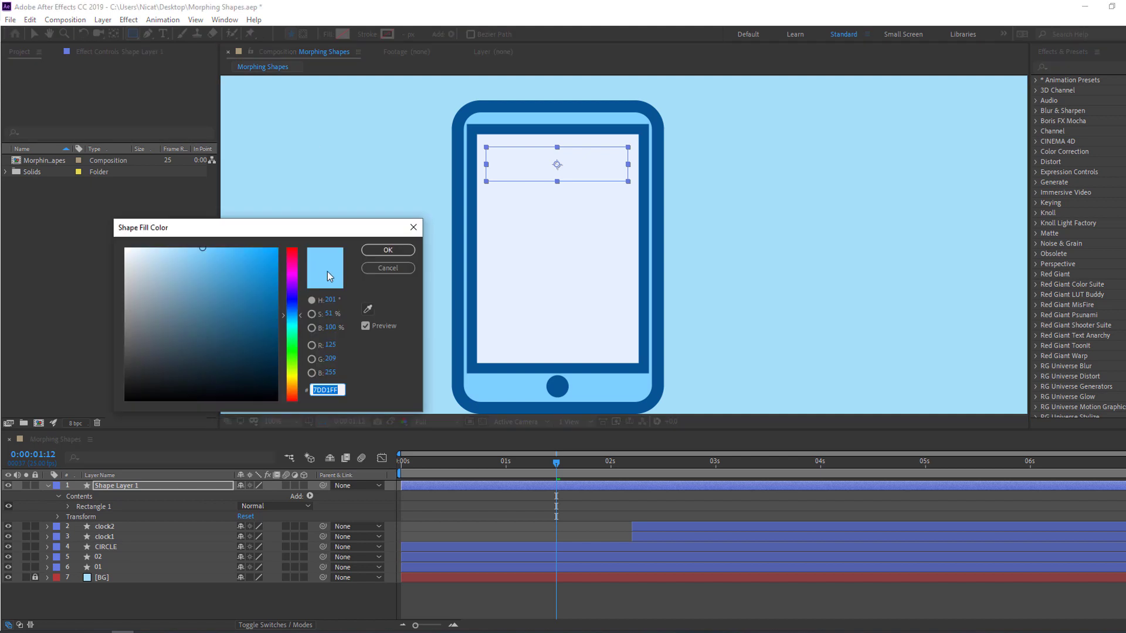
click(368, 309)
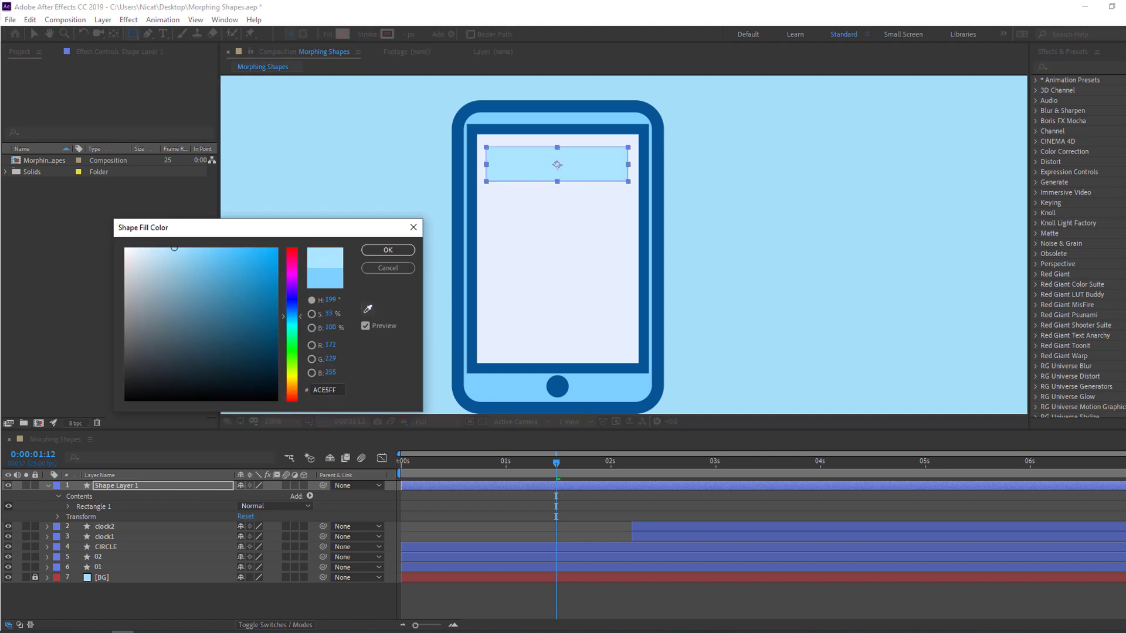
click(463, 175)
click(388, 250)
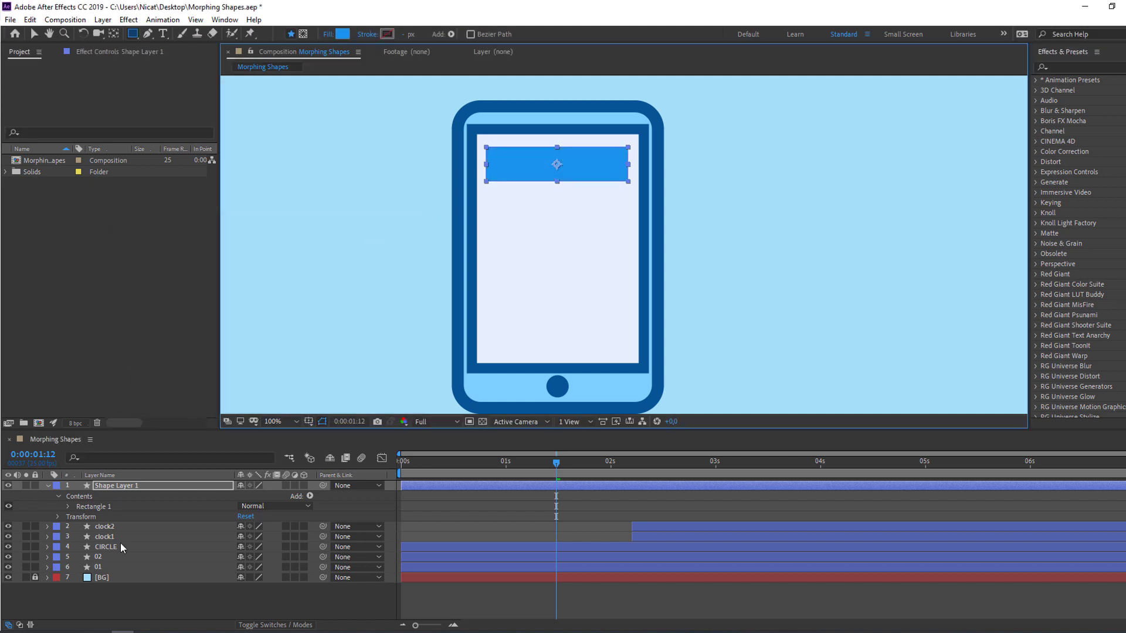
Step: Duplicate the Shape Layer 1 rectangle and move the copy straight down, leaving a small gap below the original
click(129, 595)
key(v)
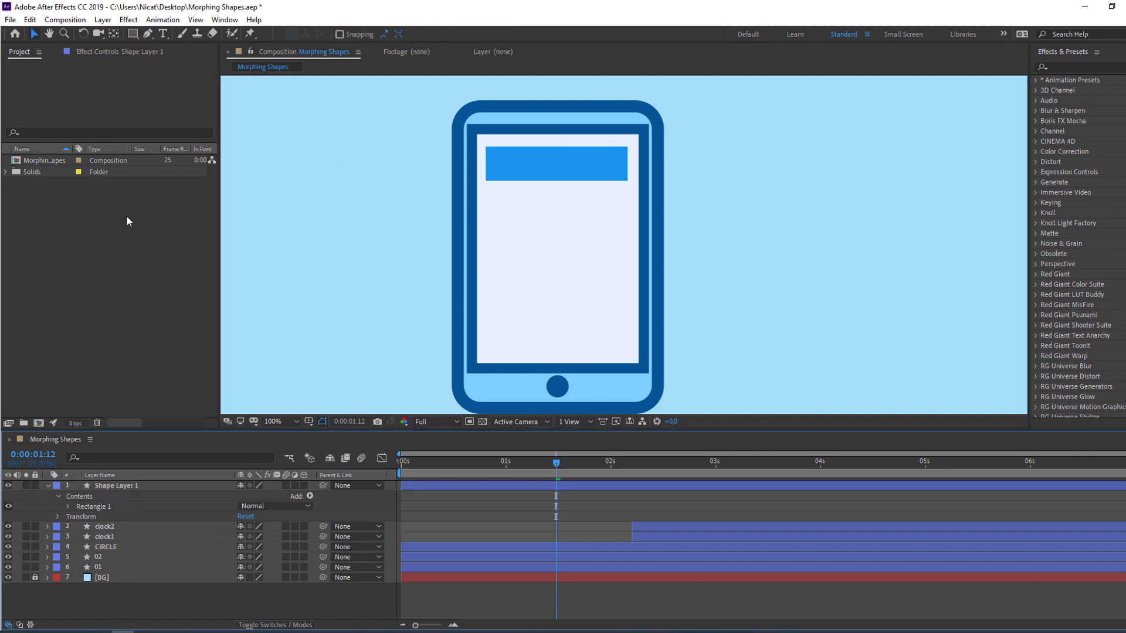
click(48, 486)
click(120, 486)
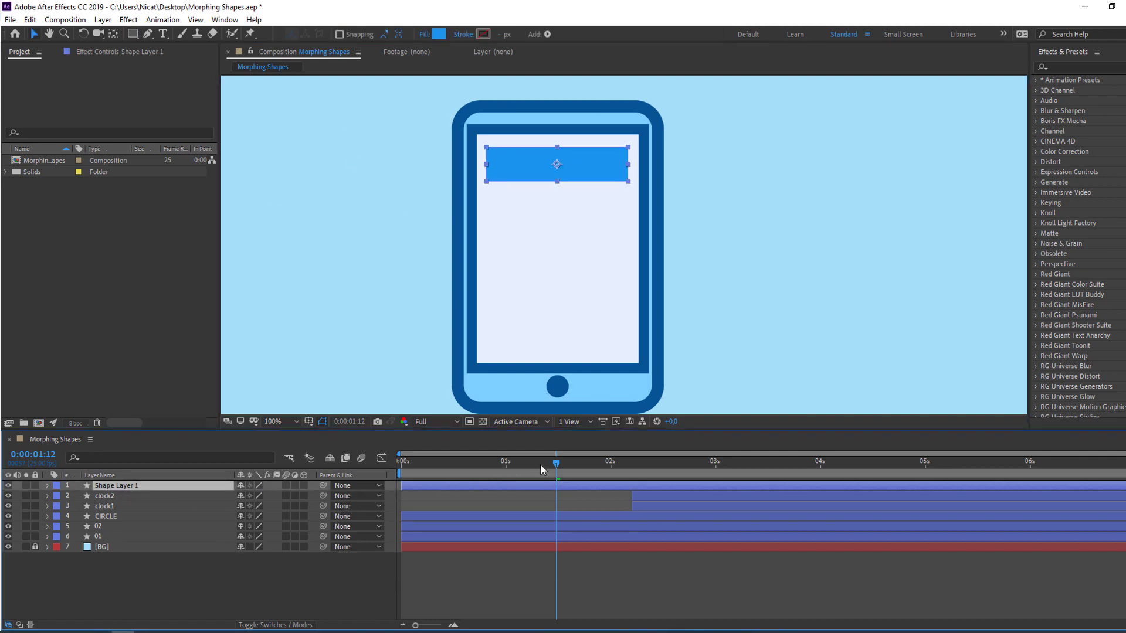
key(ctrl+d)
key(shift+Down)
key(shift+Down)
key(shift+Down)
key(shift+Down)
key(shift+Down)
key(shift+Down)
key(shift+Down)
key(shift+Down)
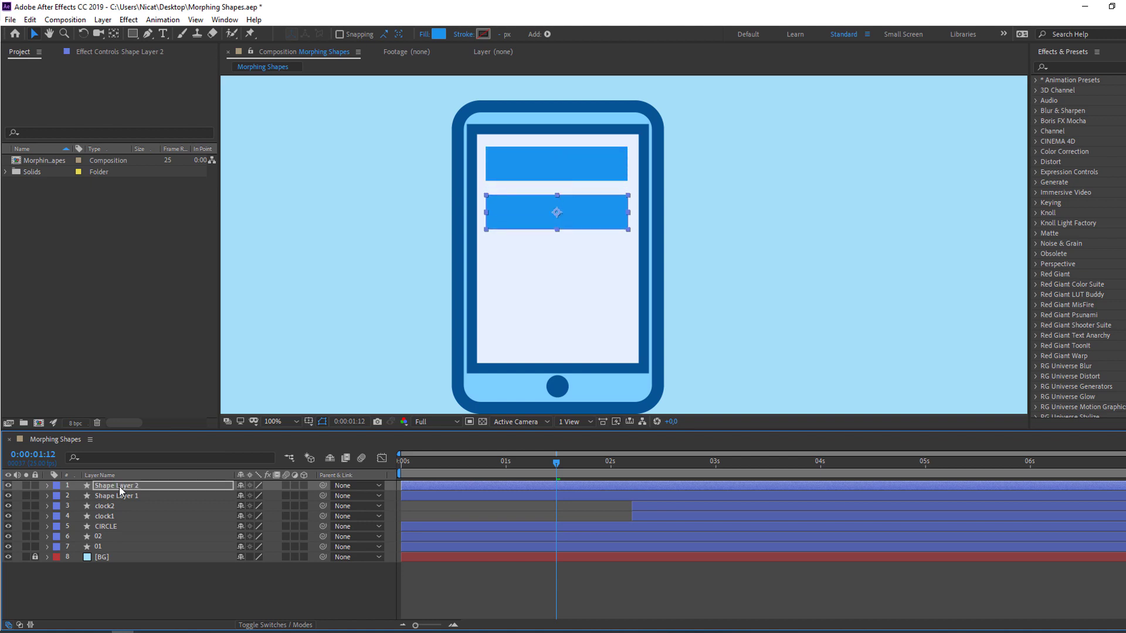
Step: Duplicate the second rectangle, place the copy below it and stretch it to almost twice the height
key(ctrl+d)
key(shift+Down)
key(shift+Down)
key(shift+Down)
key(shift+Down)
key(shift+Down)
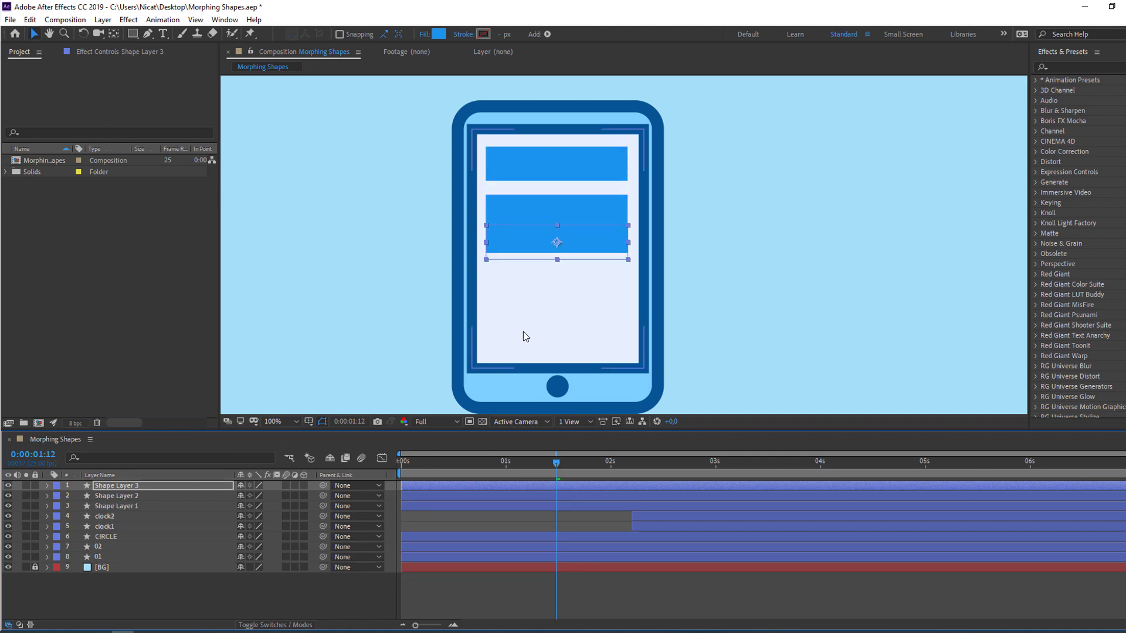
key(shift+Down)
key(shift+Down)
drag(557, 272, 553, 289)
key(shift+Down)
key(shift+Down)
key(shift+Down)
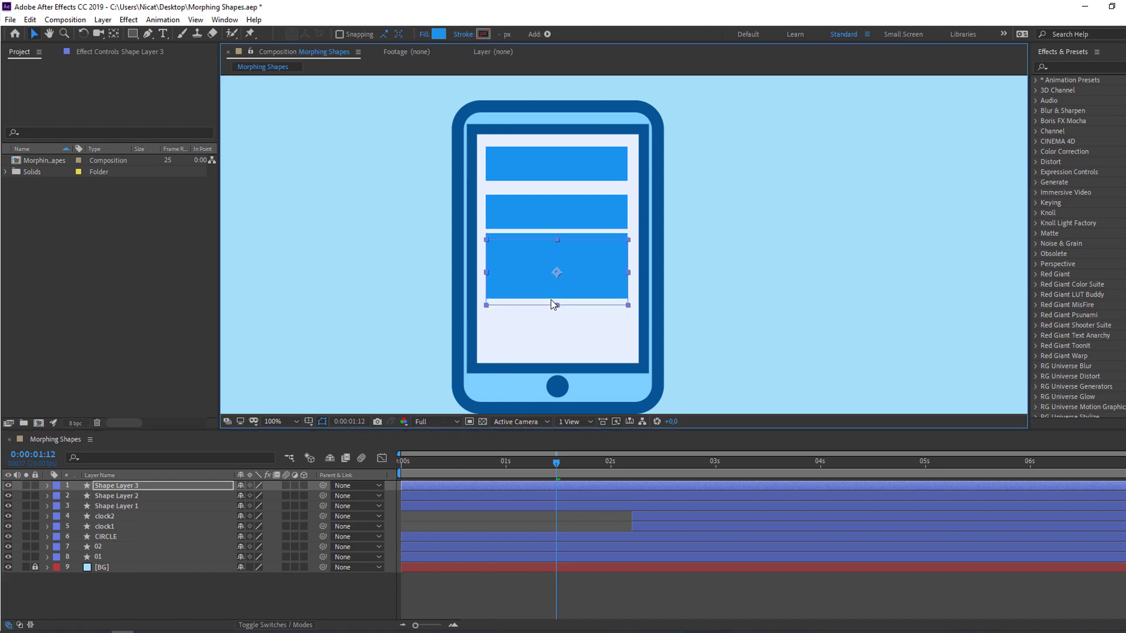
Step: Duplicate the tall rectangle and move the copy down beneath it, overlapping the phone's home button
key(ctrl+d)
drag(469, 315, 430, 259)
key(shift+Down)
key(shift+Down)
key(shift+Down)
key(shift+Down)
key(shift+Down)
key(shift+Down)
key(shift+Down)
key(shift+Down)
key(shift+Down)
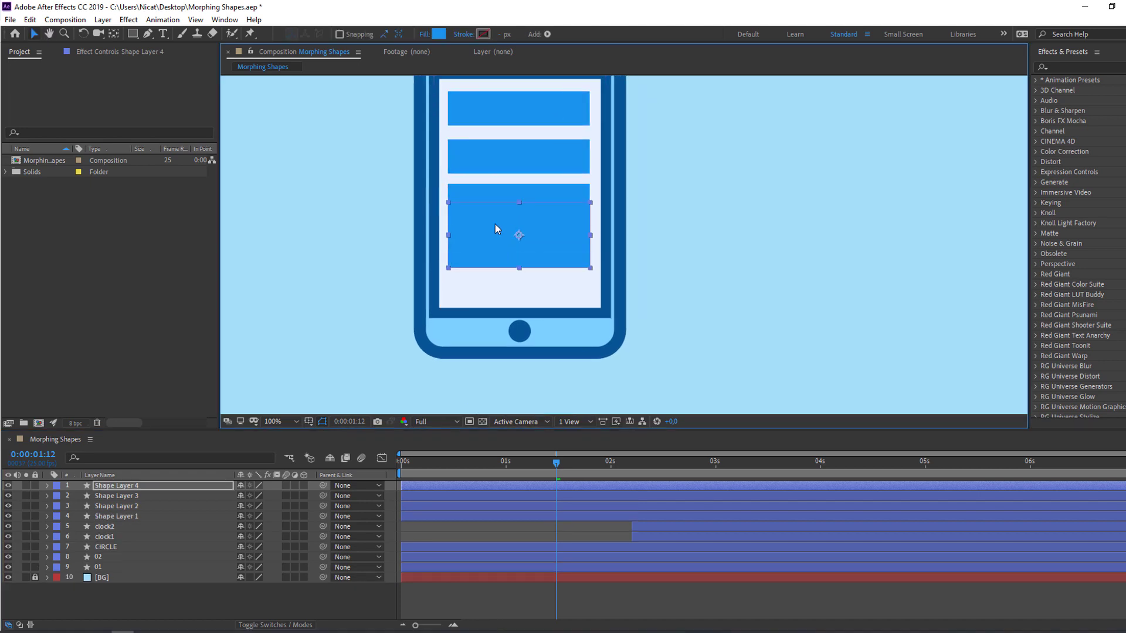
key(shift+Down)
key(shift+Up)
key(shift+Up)
key(shift+Up)
key(shift+Up)
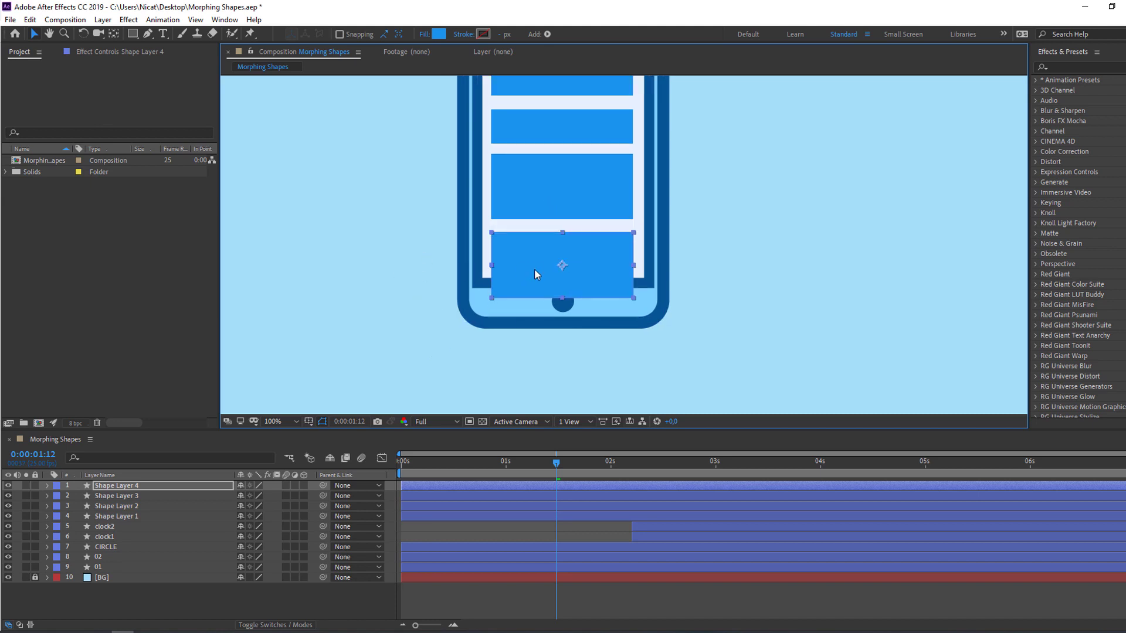
Step: Duplicate the lowest tall rectangle, move the copy just below the phone and reduce its height
key(ctrl+d)
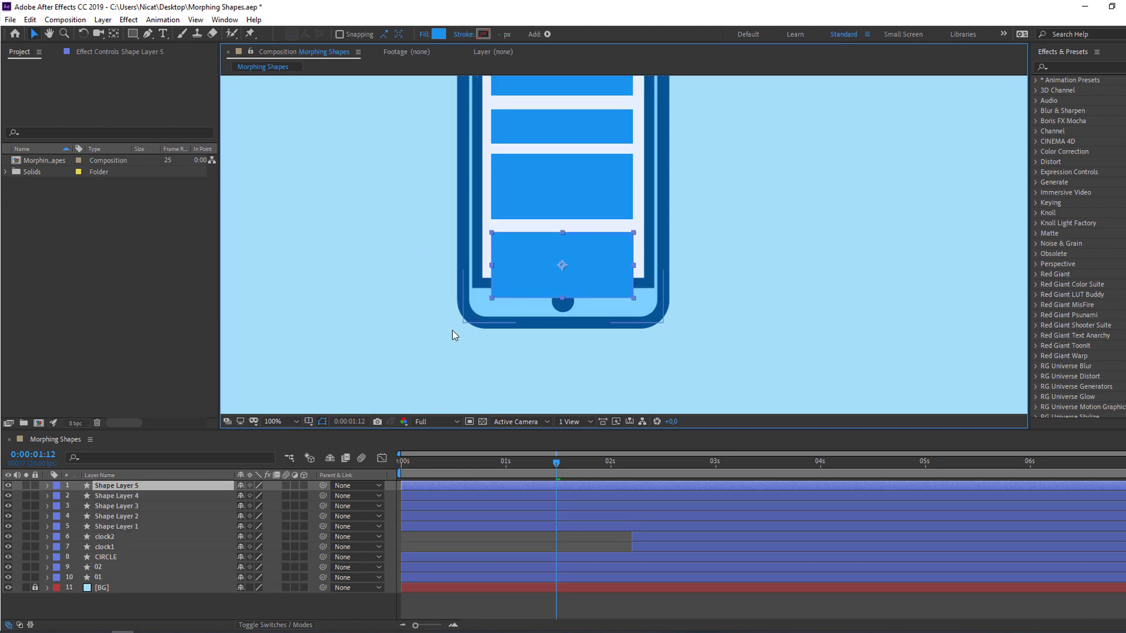
drag(452, 330, 432, 300)
key(shift+Down)
key(shift+Down)
key(shift+Down)
key(shift+Down)
key(shift+Down)
key(shift+Down)
key(shift+Down)
key(shift+Down)
key(shift+Down)
key(shift+Down)
key(shift+Down)
key(shift+Down)
key(shift+Down)
key(shift+Down)
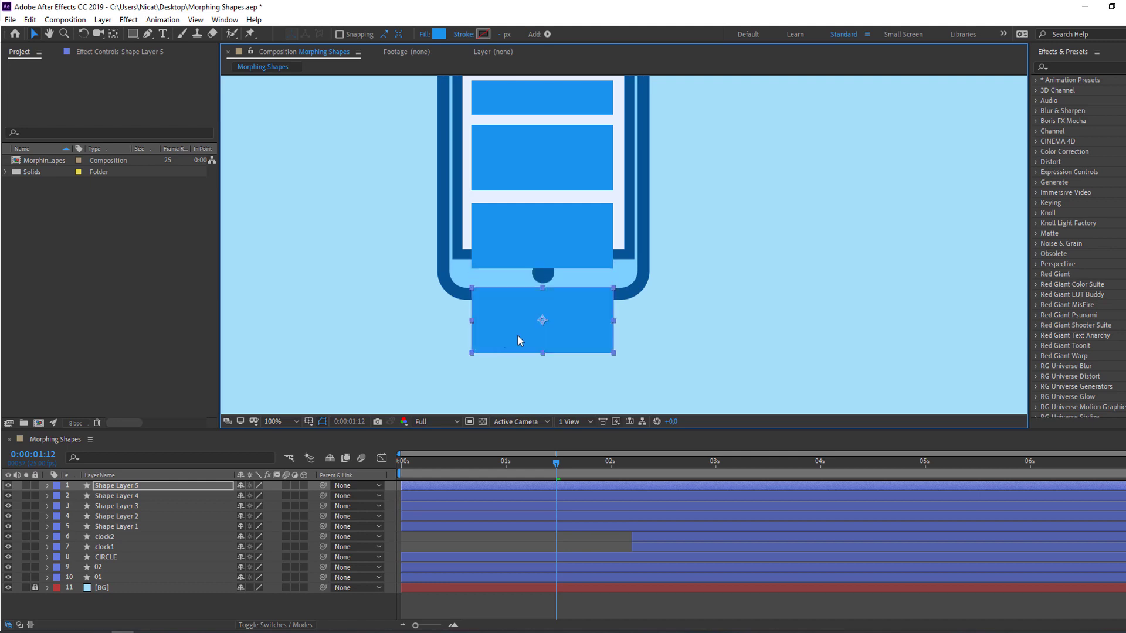
drag(541, 352, 490, 314)
key(shift+Down)
key(shift+Up)
key(shift+Up)
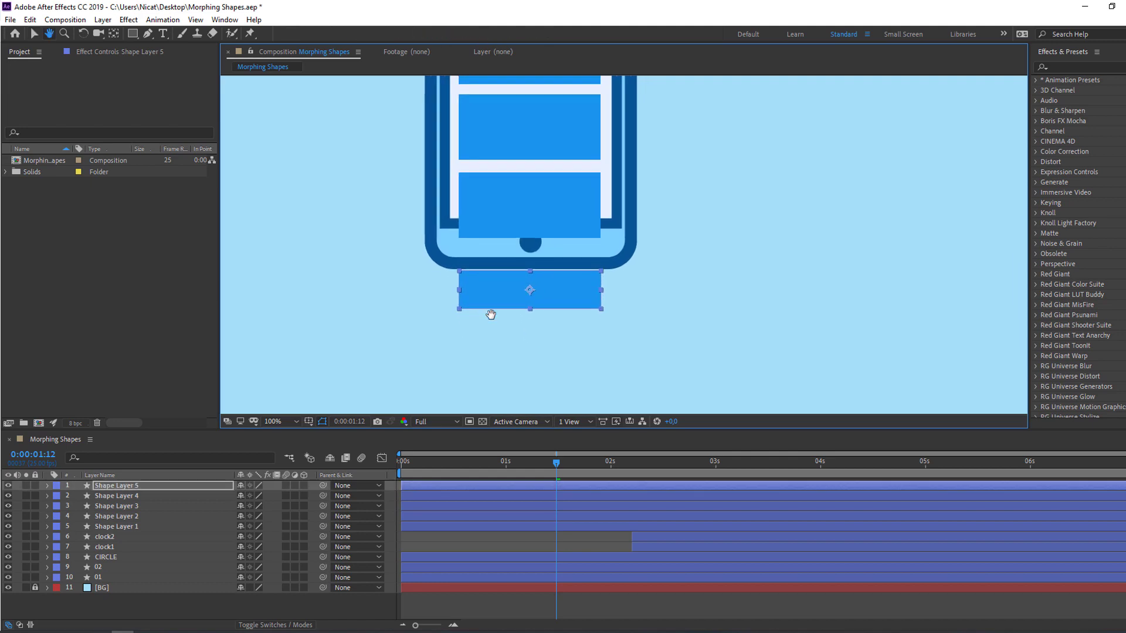
Step: Duplicate the short rectangle below the phone, move the copy further down and make it narrower
key(ctrl+d)
key(shift+Down)
key(shift+Down)
key(shift+Down)
key(shift+Down)
key(shift+Down)
key(shift+Down)
key(shift+Down)
key(shift+Down)
key(shift+Down)
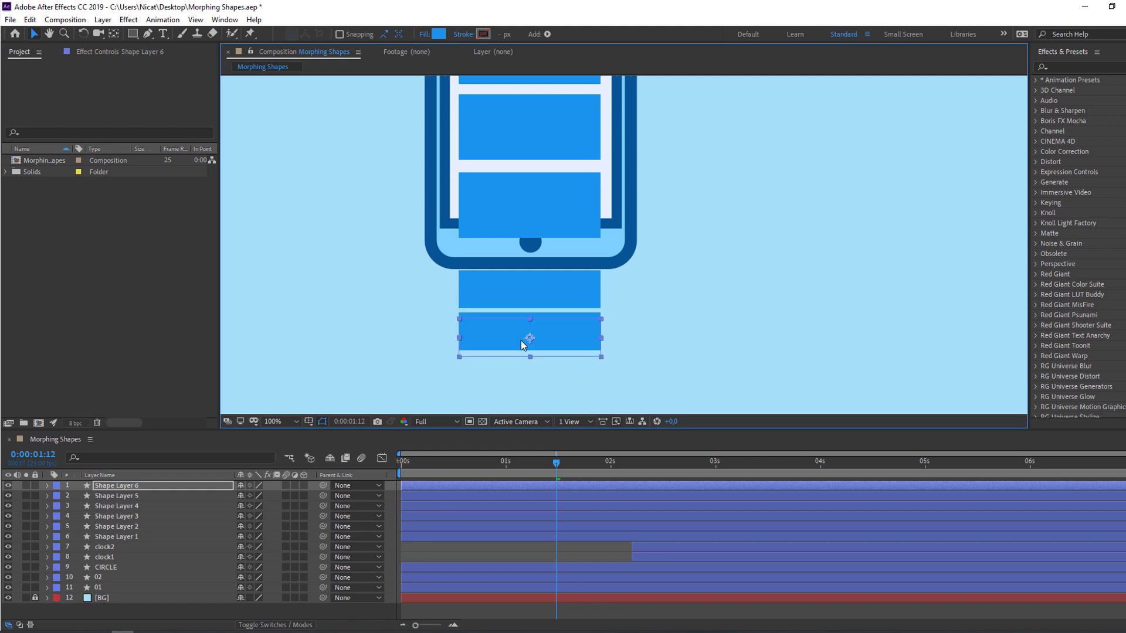
drag(459, 344, 476, 345)
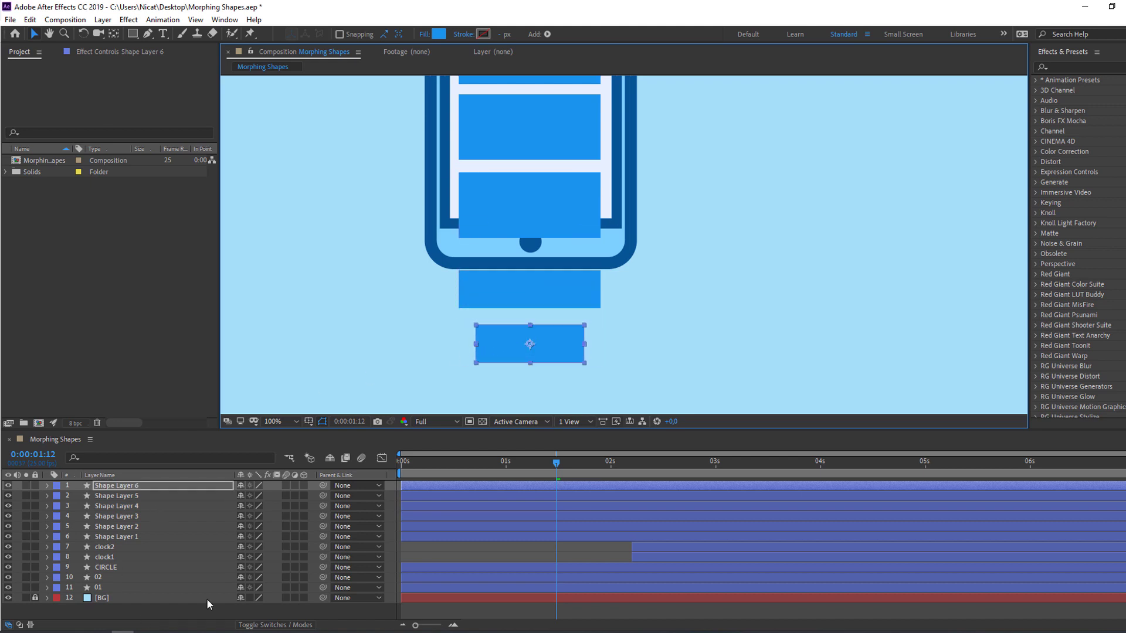
Step: Pre-compose Shape Layers 1 through 6 into a new composition named mobile_display
click(469, 537)
shift+click(462, 488)
key(comma)
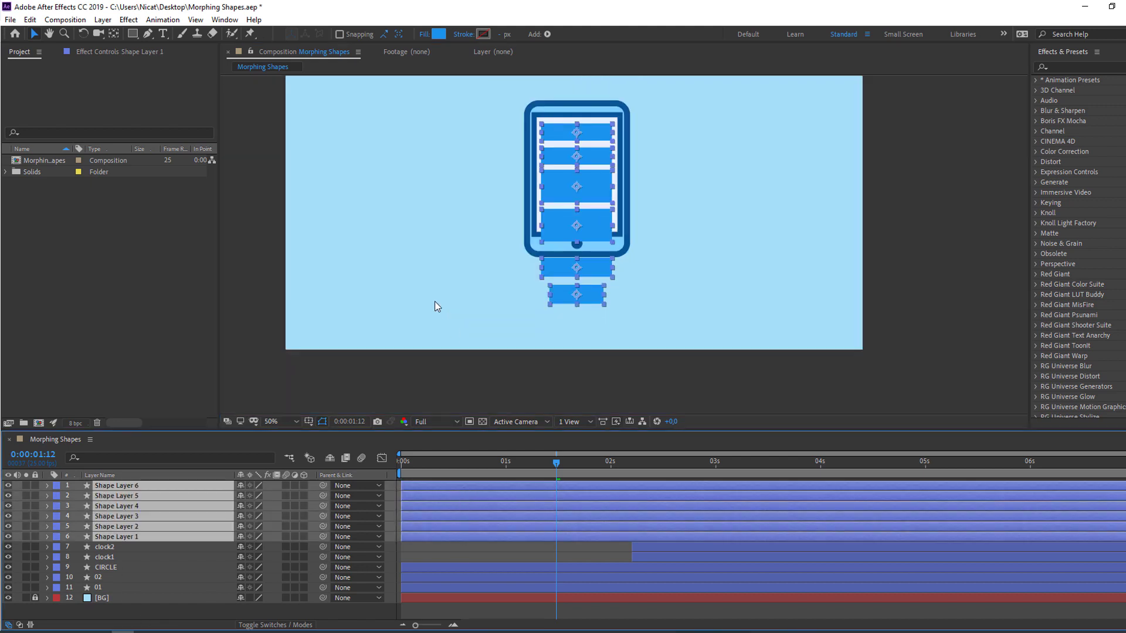
right_click(139, 500)
click(164, 446)
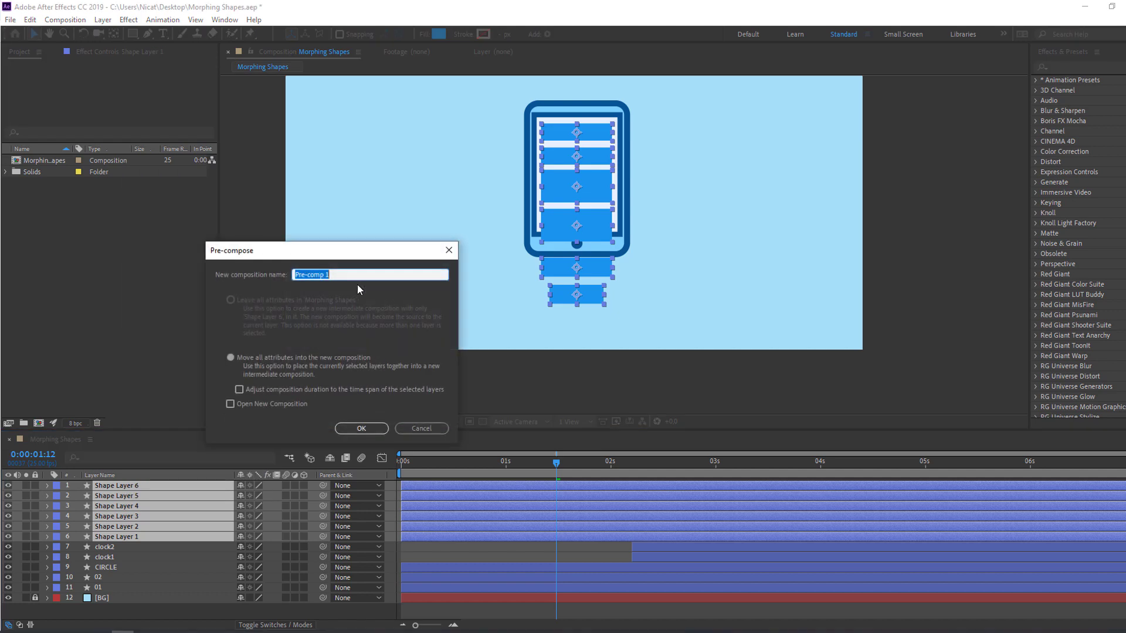
text(mobile_display)
click(362, 428)
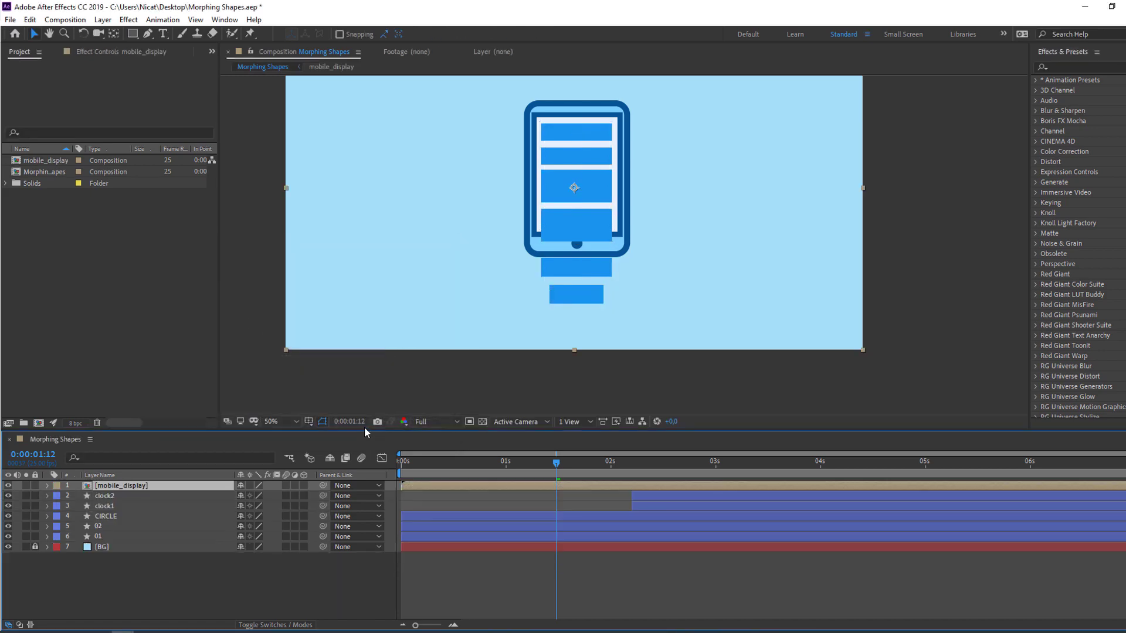
Step: In the mobile_display composition, add a null object and parent all six shape layers to it
double_click(132, 486)
drag(480, 456, 401, 456)
right_click(118, 574)
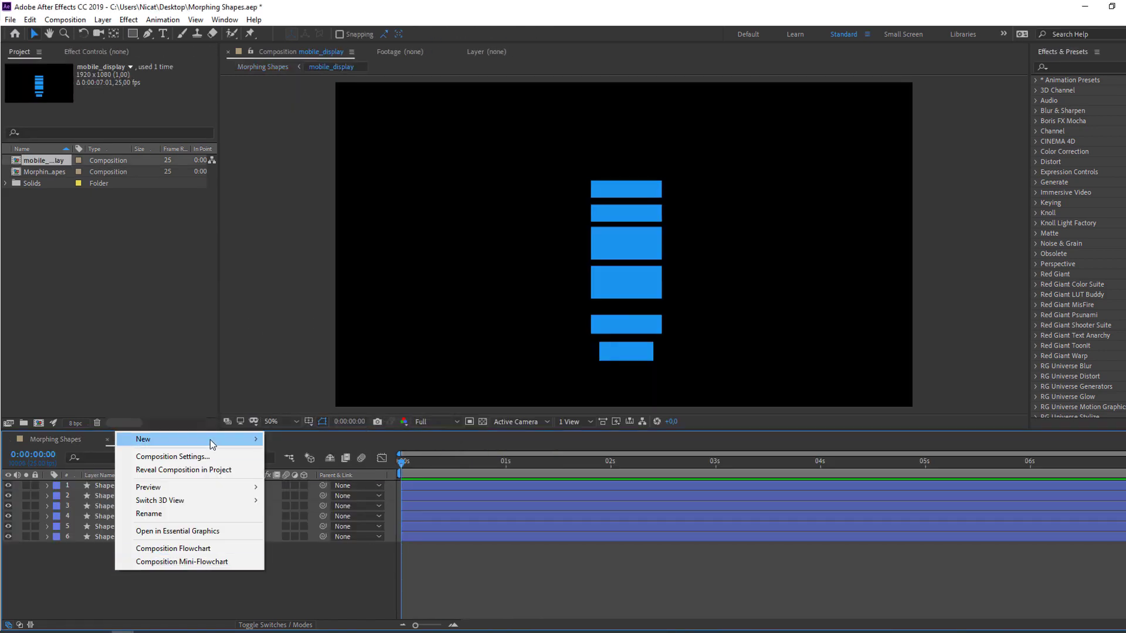
mouse_move(210, 438)
click(300, 509)
drag(97, 585, 130, 500)
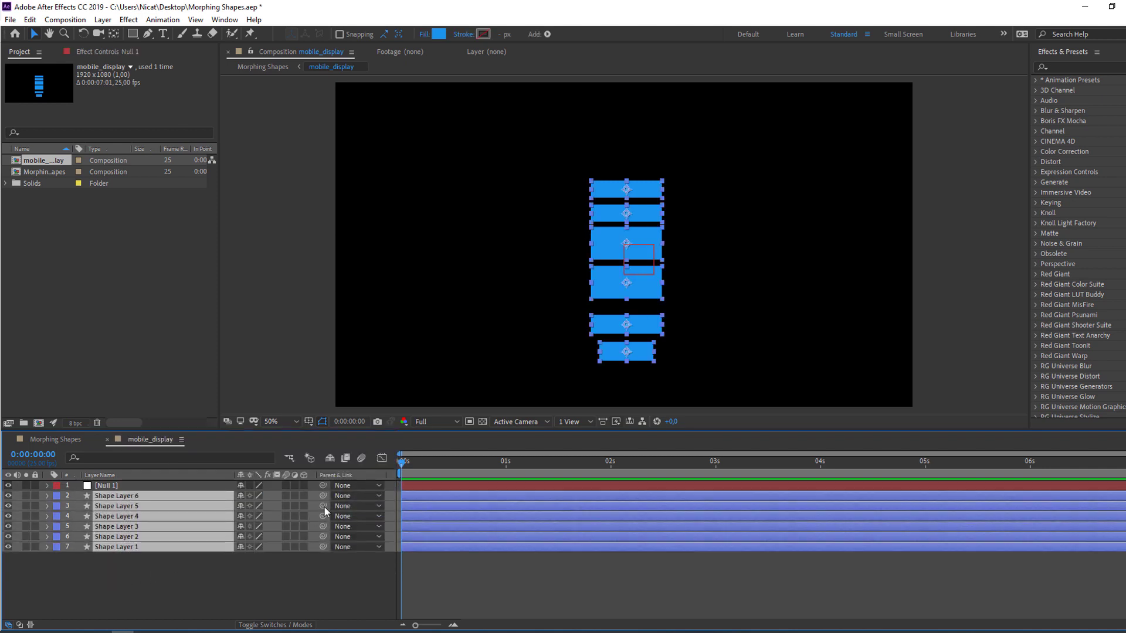
drag(324, 497, 108, 489)
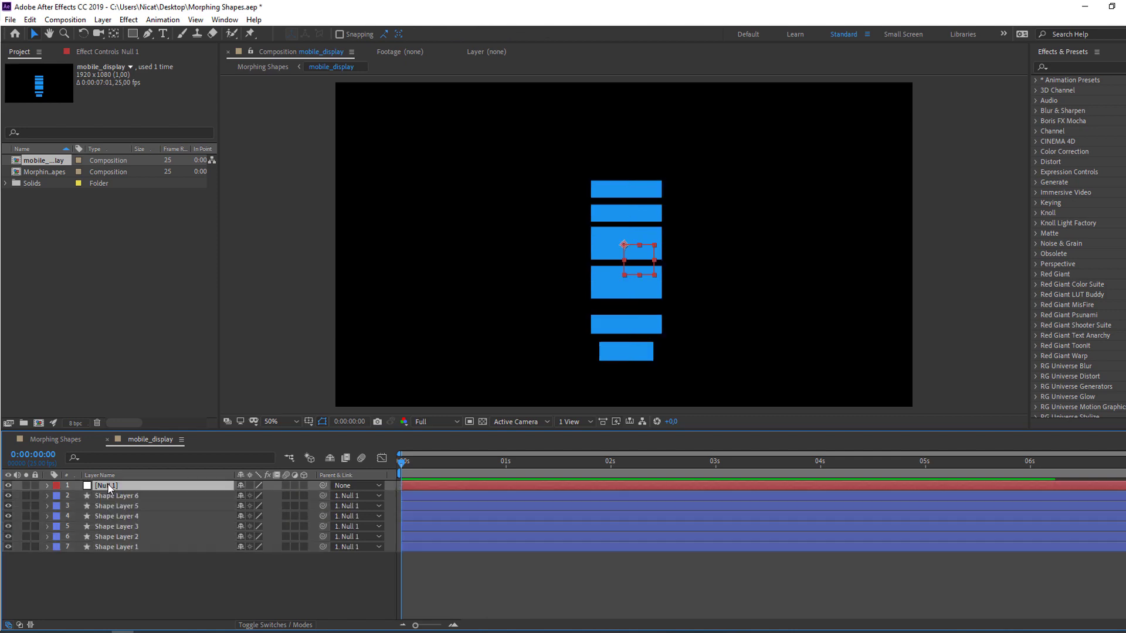
Step: Keyframe Null 1's Position at the composition start and raise it to 960, 263 at 0:00:02:02
key(p)
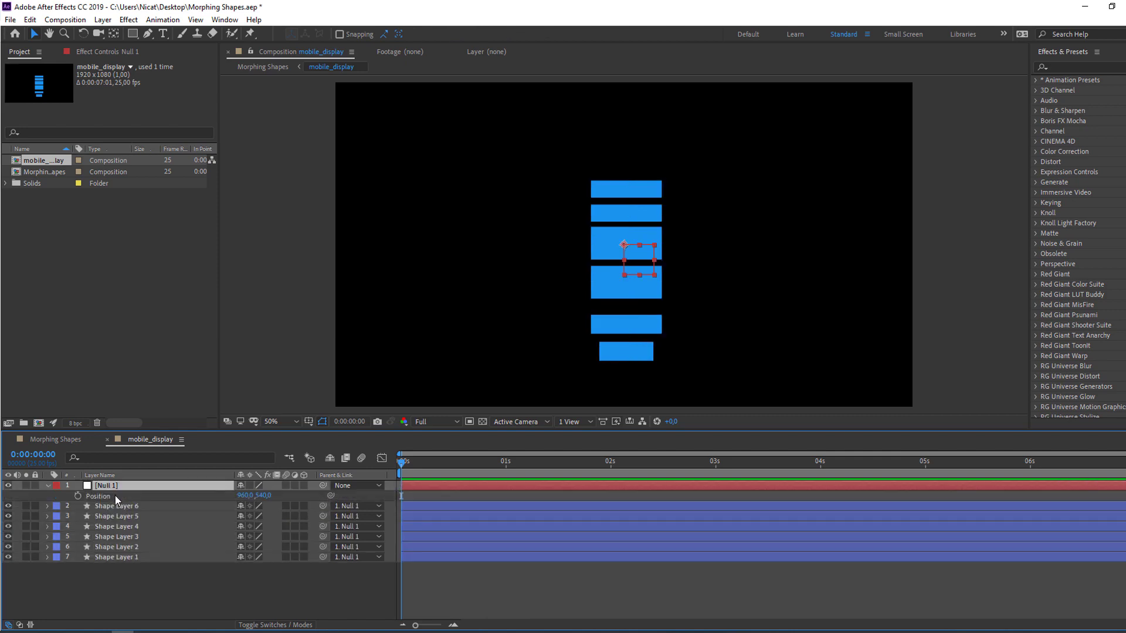
click(78, 496)
drag(414, 466, 619, 462)
drag(265, 498, 694, 503)
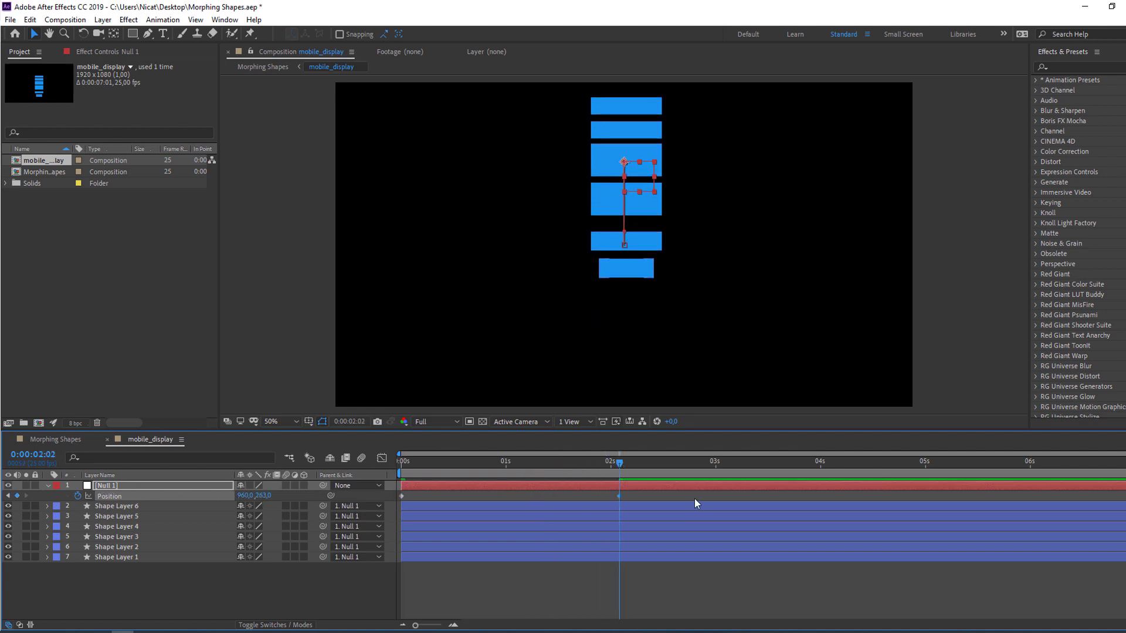
Step: Move the null's second Position keyframe to about 0:00:01:20 and apply Easy Ease to both Position keyframes
key(space)
drag(619, 496, 589, 496)
key(space)
click(705, 494)
right_click(402, 495)
mouse_move(445, 487)
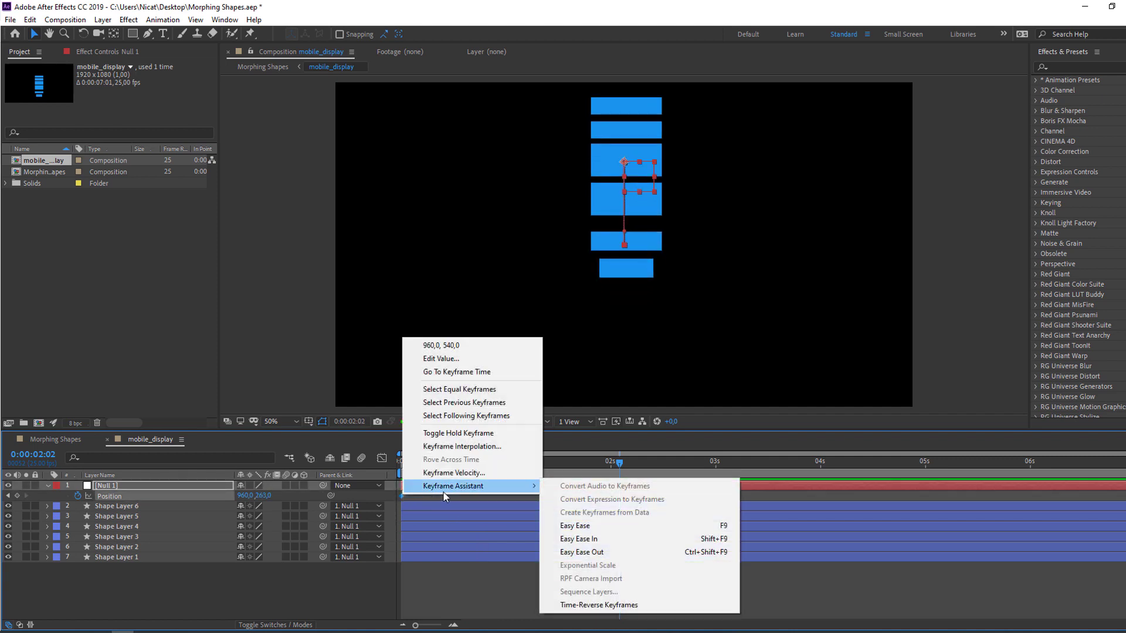
click(606, 526)
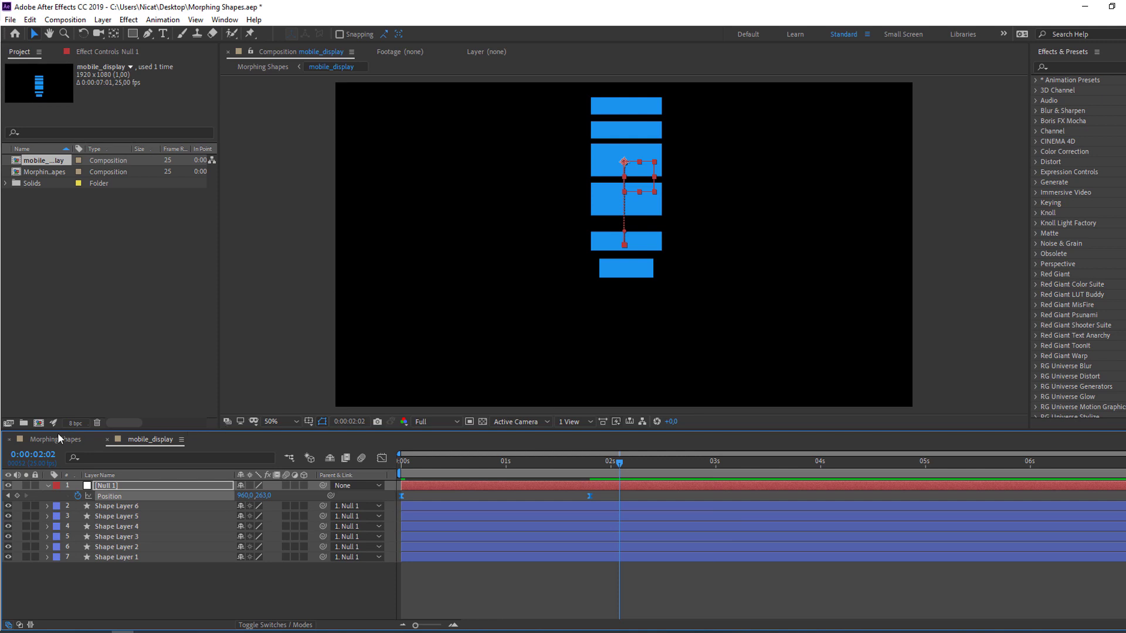
Step: Return to the Morphing Shapes composition and shift the mobile_display layer to start at about 0:00:01:05
click(41, 440)
drag(600, 459, 535, 464)
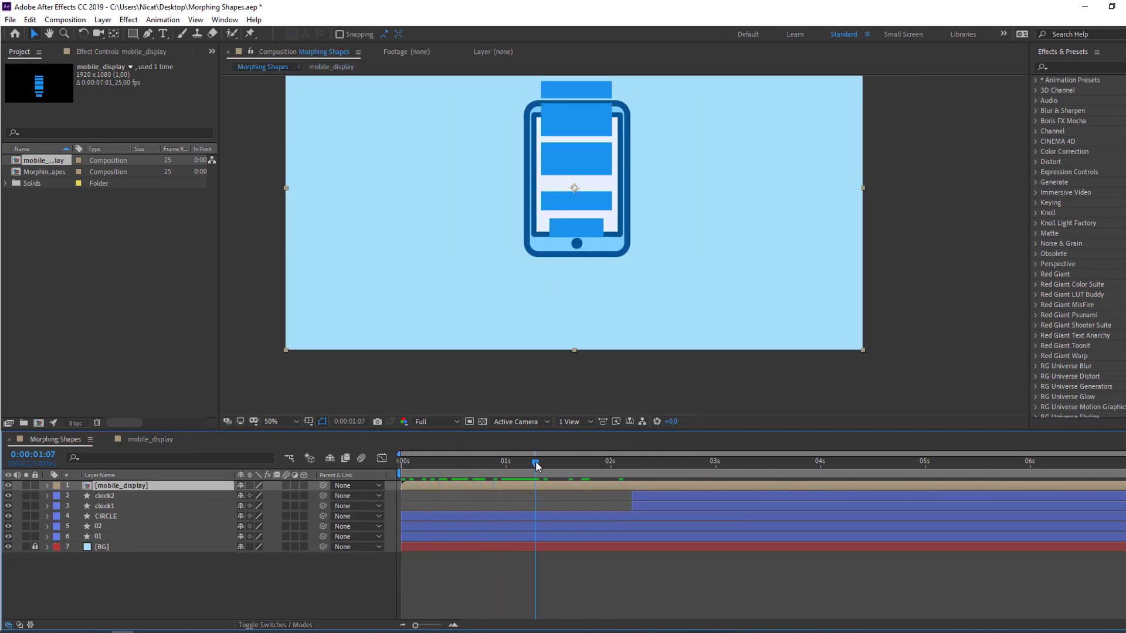
drag(417, 486, 544, 483)
Step: Draw a rectangular mask on the mobile_display layer so its blocks show only within the phone's screen
drag(132, 35, 174, 31)
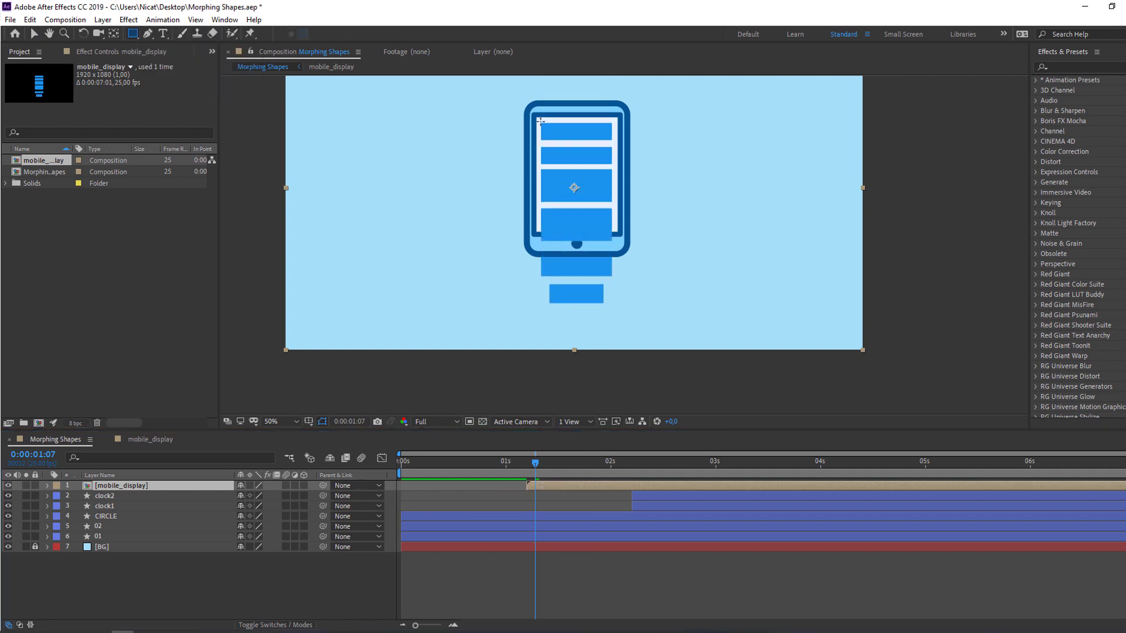
mouse_move(535, 116)
mouse_down()
mouse_move(555, 126)
mouse_move(622, 233)
mouse_move(632, 231)
mouse_up()
click(36, 34)
click(452, 585)
Step: Keyframe mobile_display's Opacity from 0% at 0:00:01:02 to 100% at 0:00:01:09
mouse_move(522, 462)
mouse_down()
mouse_move(549, 463)
mouse_move(515, 464)
mouse_up()
click(136, 487)
key(t)
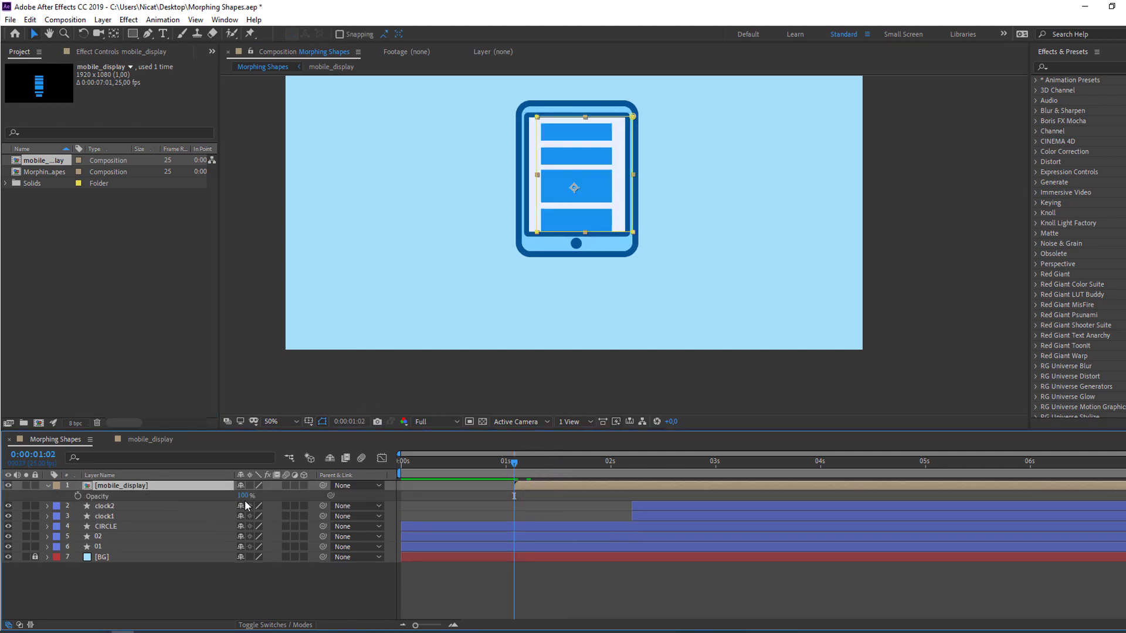
drag(242, 495, 109, 497)
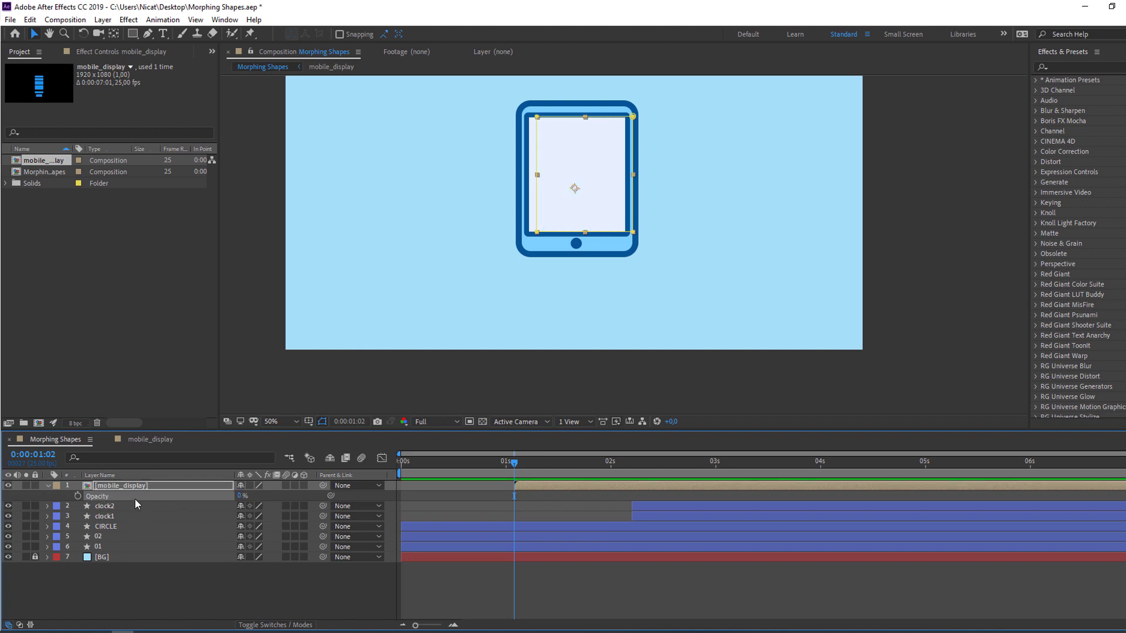
click(78, 496)
drag(513, 464, 543, 464)
drag(241, 496, 352, 497)
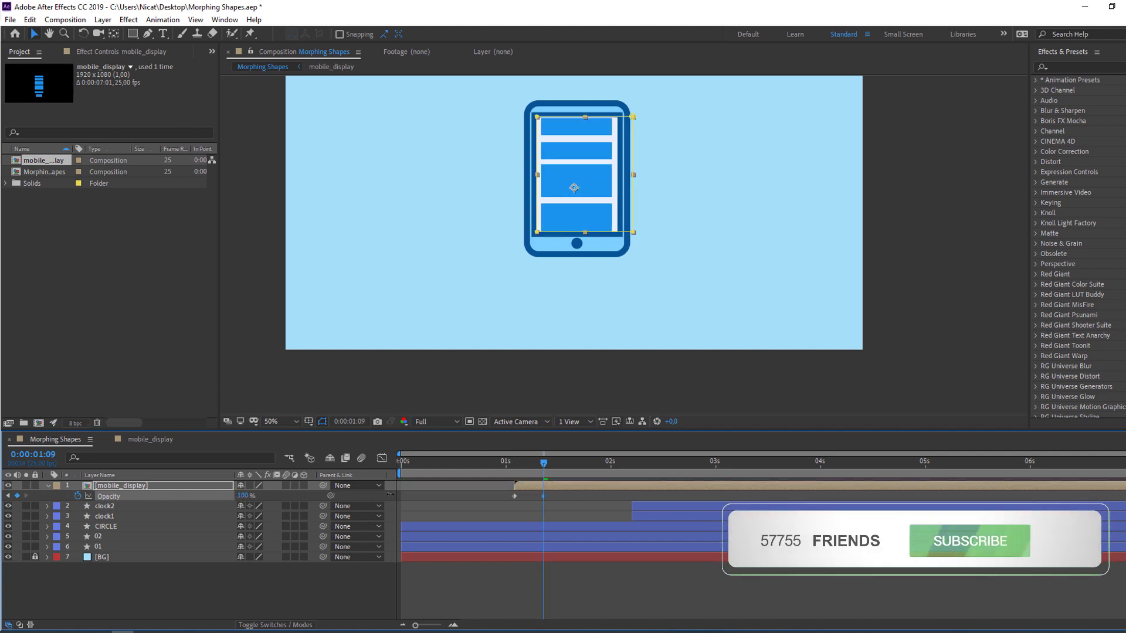
Step: Add Opacity keyframes fading mobile_display from about 0:00:01:22 to 0% near 0:00:02:04, and preview the composition
drag(510, 465, 595, 463)
mouse_move(592, 460)
mouse_down()
mouse_move(581, 462)
mouse_move(611, 469)
mouse_up()
click(249, 494)
text(0)
key(Return)
click(531, 593)
key(space)
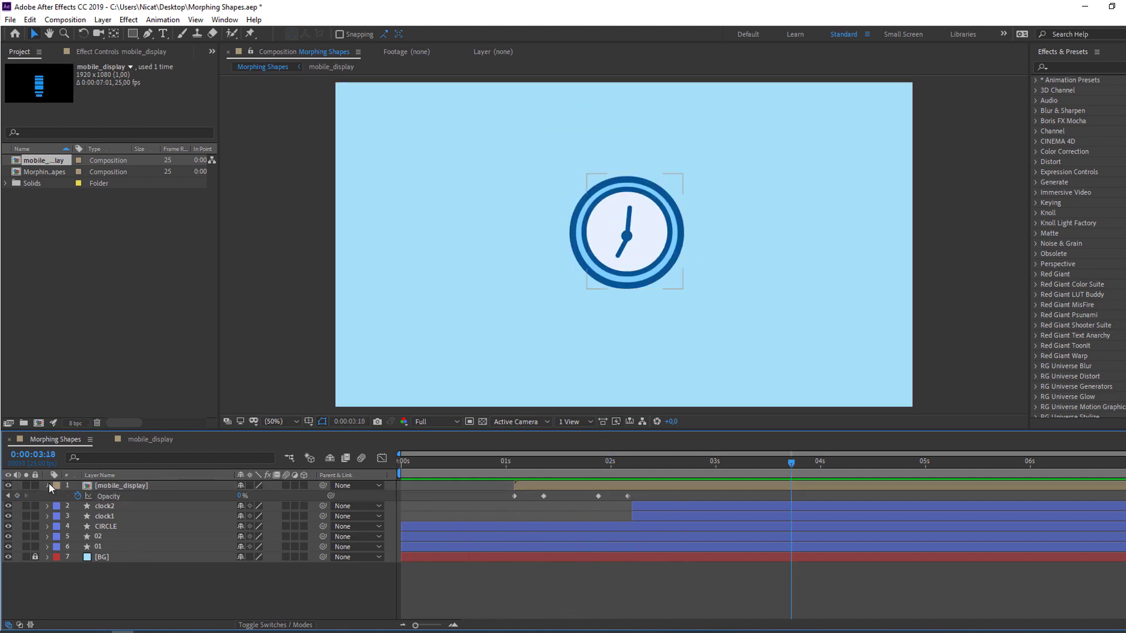
click(49, 485)
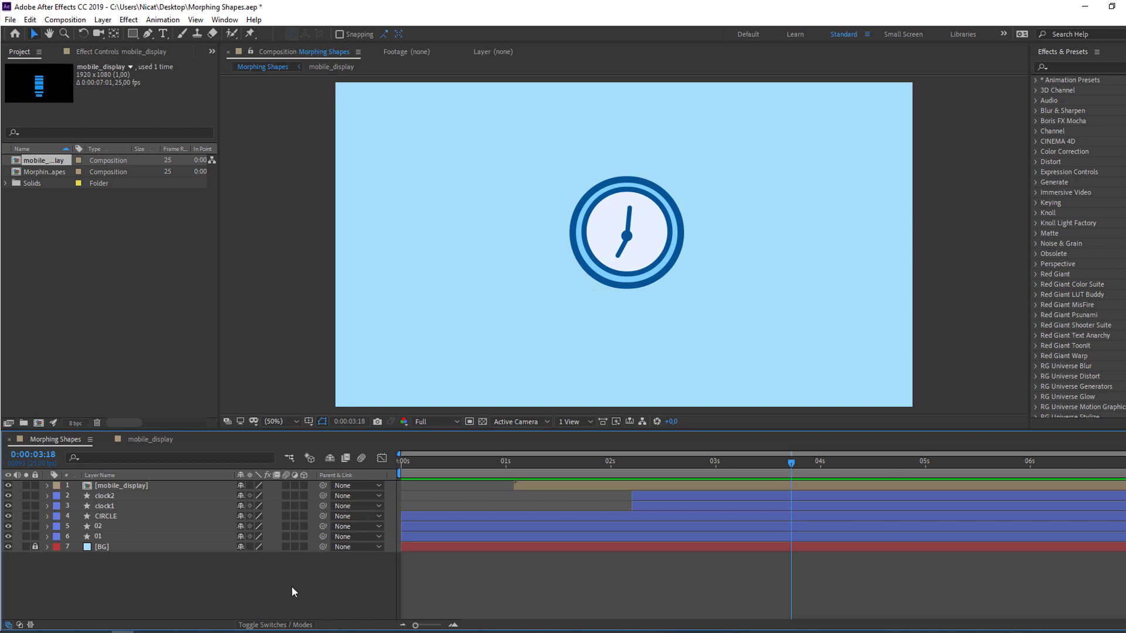
Step: Reveal the keyframed properties of the clock2, clock1, CIRCLE, 02 and 01 layers
click(105, 536)
shift+click(107, 497)
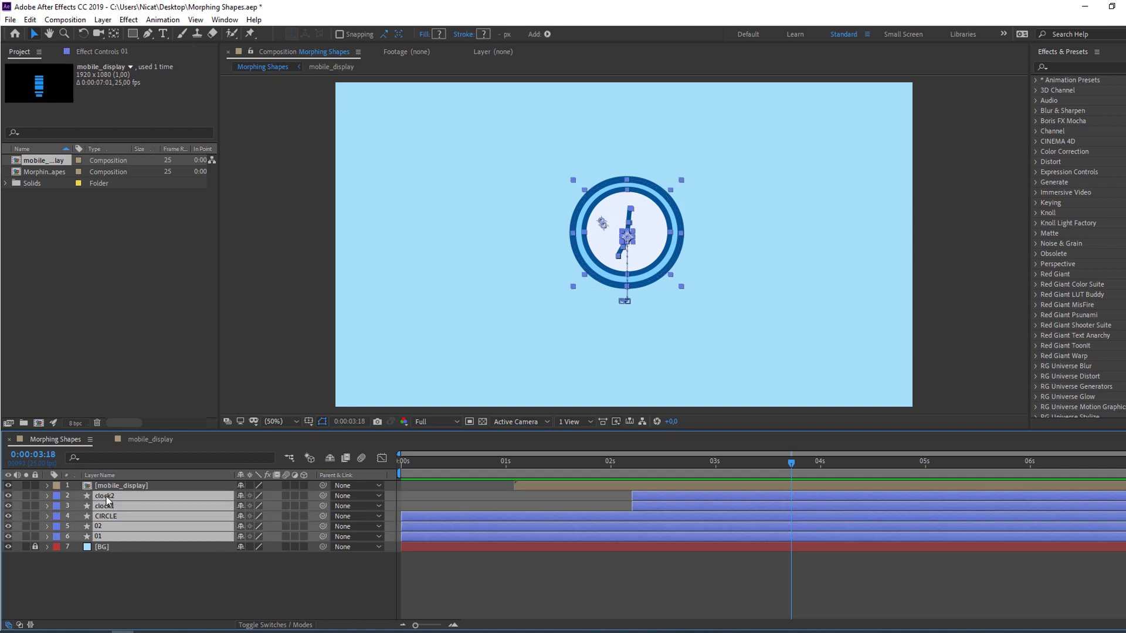
key(u)
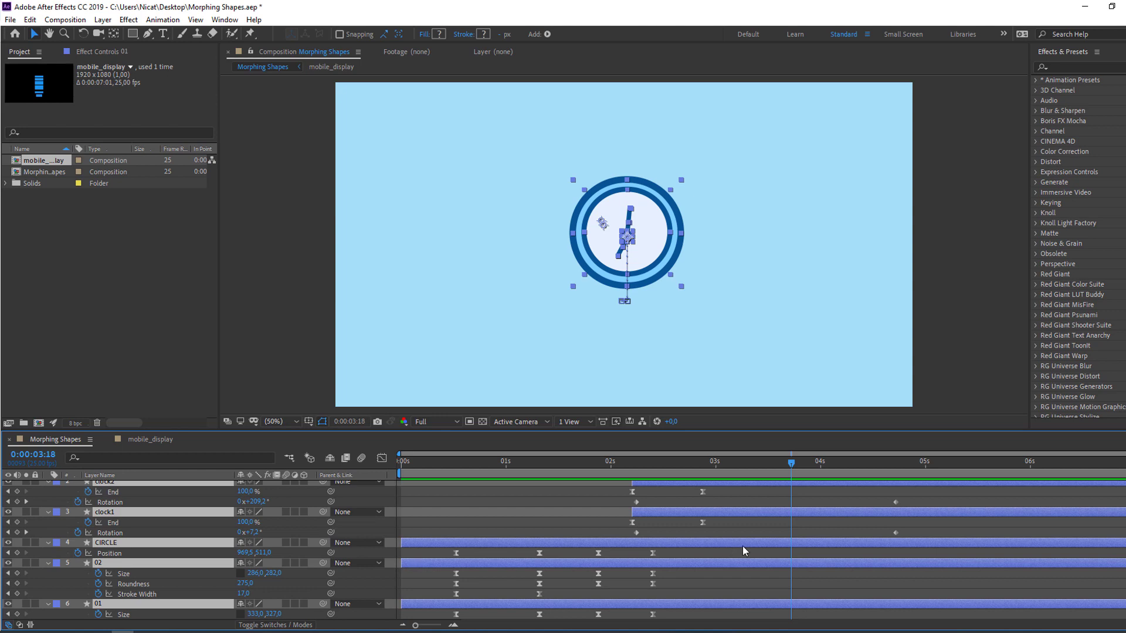
scroll(762, 545, up, 1)
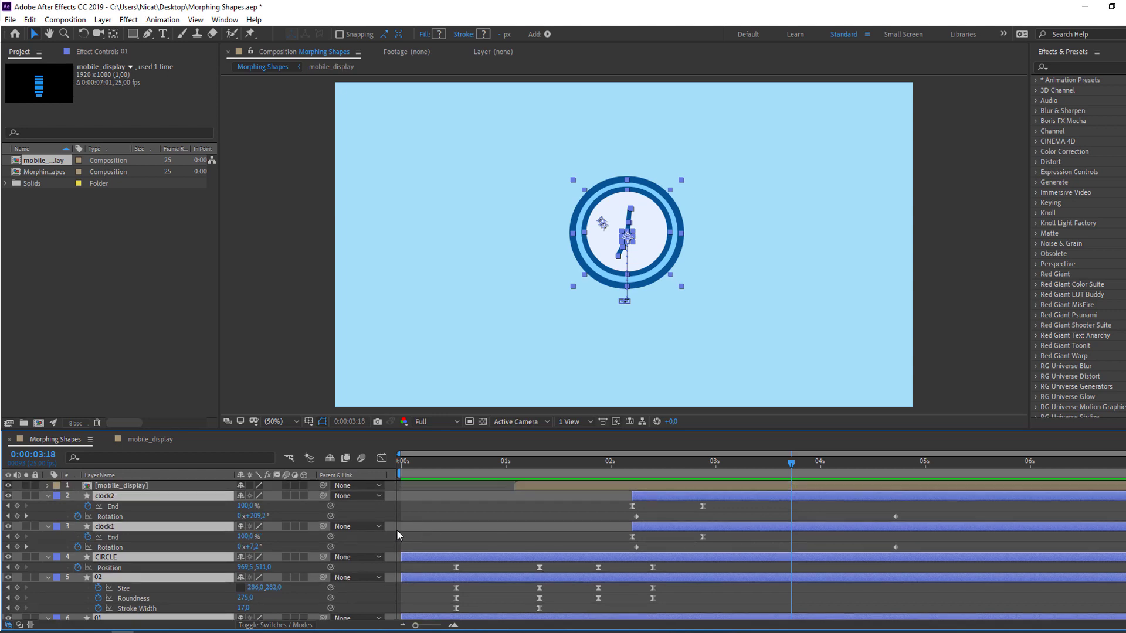
Step: Add hold keyframes at 0:00:05:06 for layer 01's Size, Roundness, Position and Scale and layer 02's Size, Roundness and Stroke Width
drag(824, 473, 949, 476)
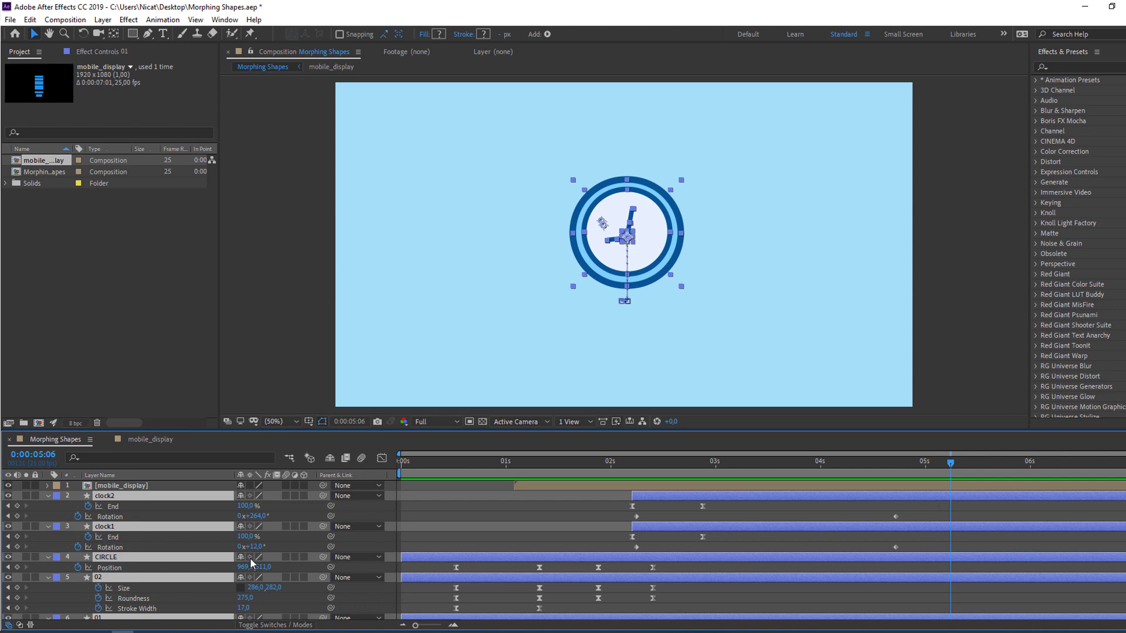
scroll(609, 584, down, 4)
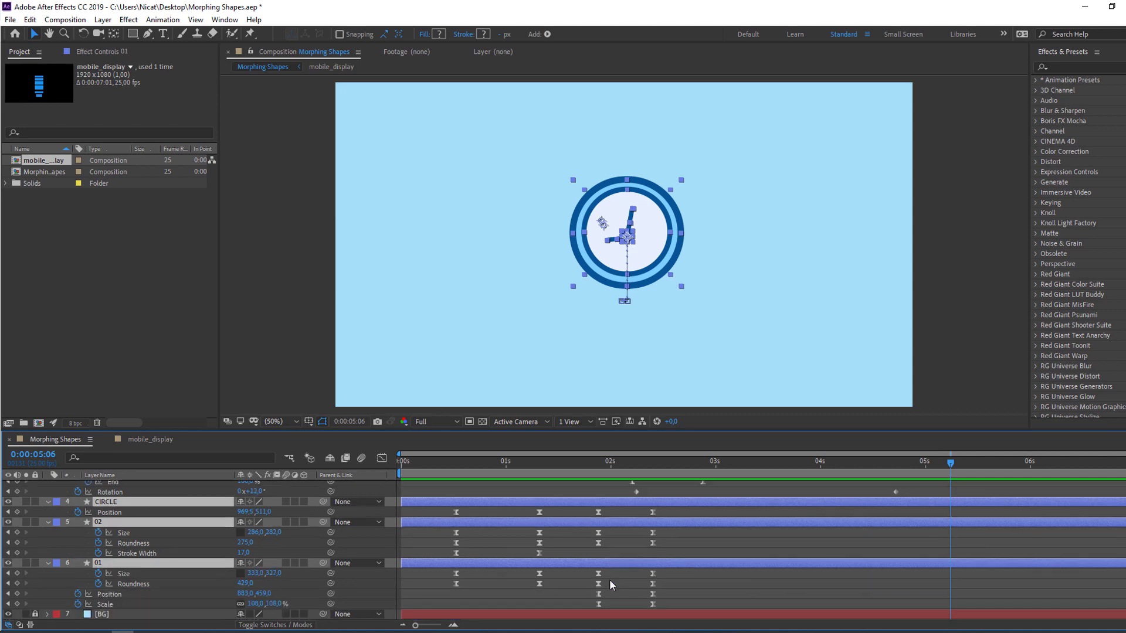
click(46, 576)
click(17, 574)
click(17, 583)
click(17, 594)
click(17, 604)
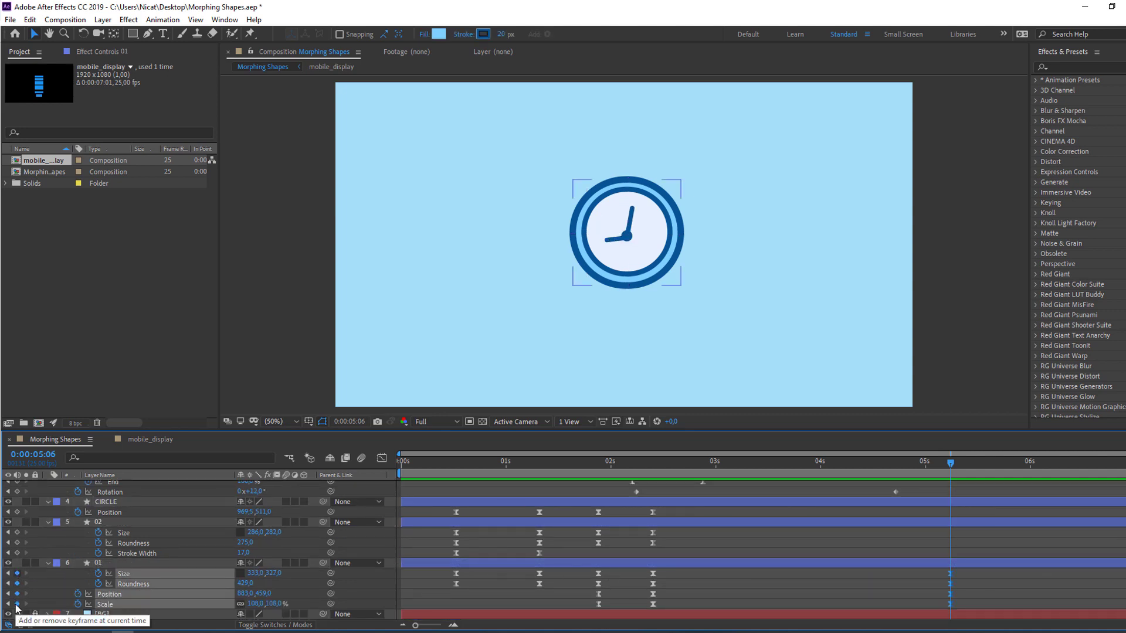
click(17, 532)
click(17, 542)
click(17, 552)
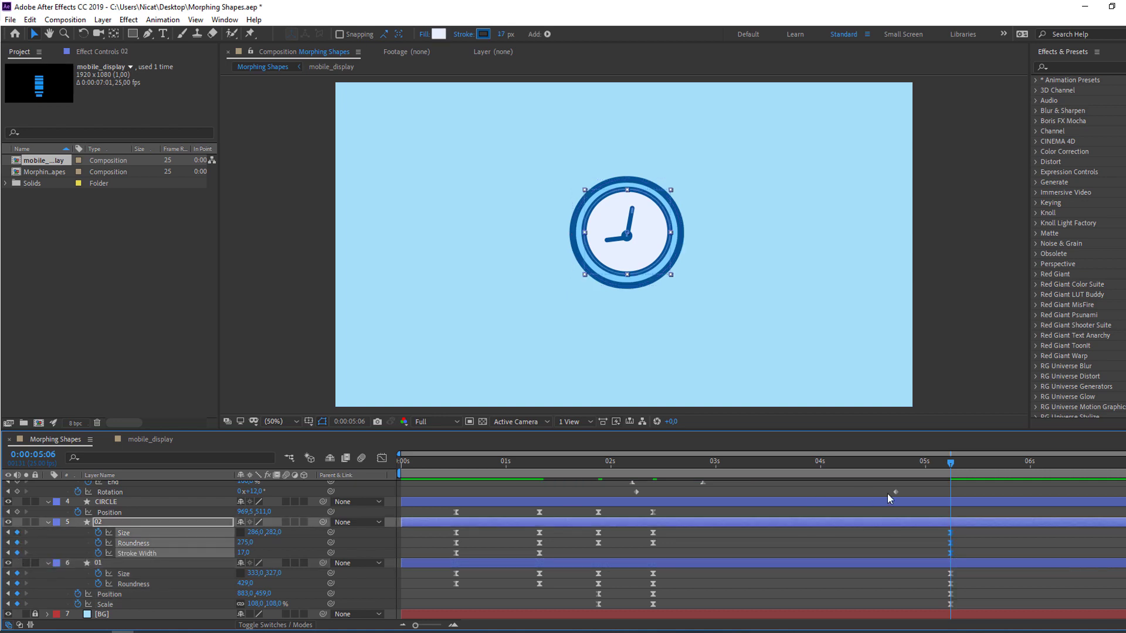
Step: Copy layer 02's first Size, Roundness and Stroke Width keyframes to 0:00:05:23
drag(950, 463, 1021, 471)
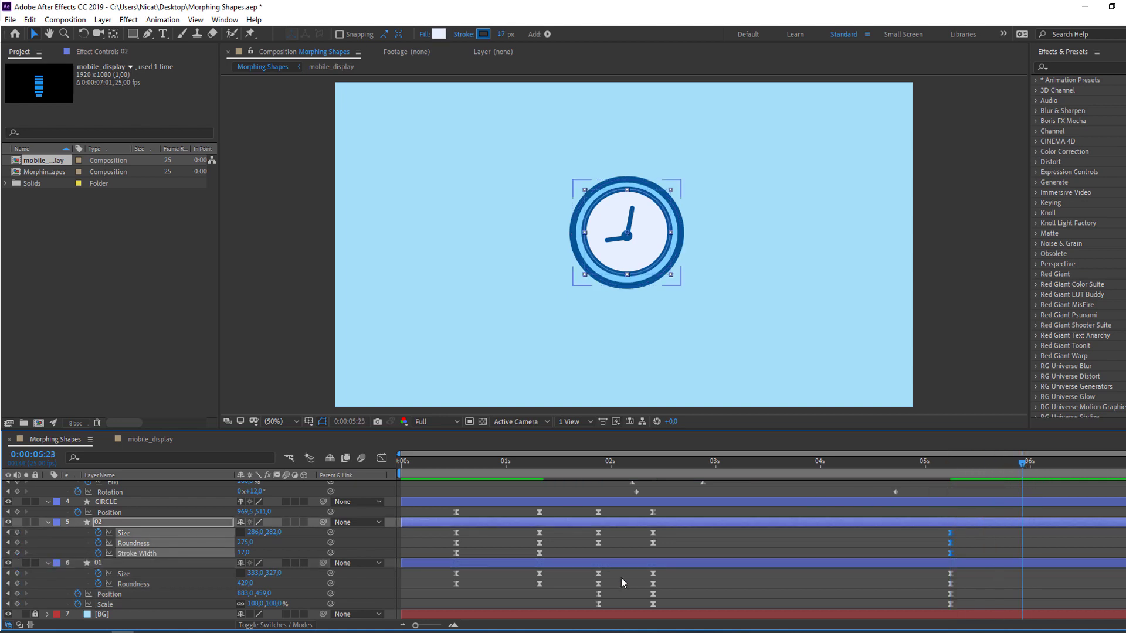
click(500, 543)
click(456, 533)
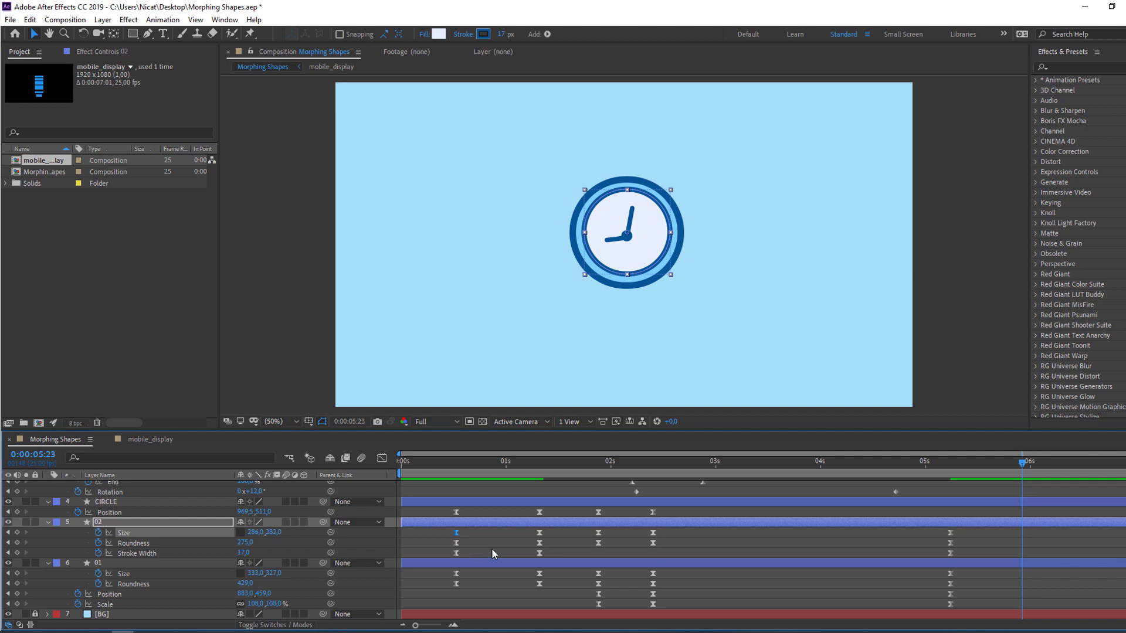
key(ctrl+v)
click(462, 539)
click(456, 543)
key(ctrl+c)
key(ctrl+v)
click(455, 553)
key(ctrl+c)
key(ctrl+v)
Step: Copy layer 01's first Size and Roundness keyframes to 0:00:05:23, and scrub through the clock-to-tablet morph
click(456, 574)
key(ctrl+c)
key(ctrl+v)
click(456, 583)
key(ctrl+c)
key(ctrl+v)
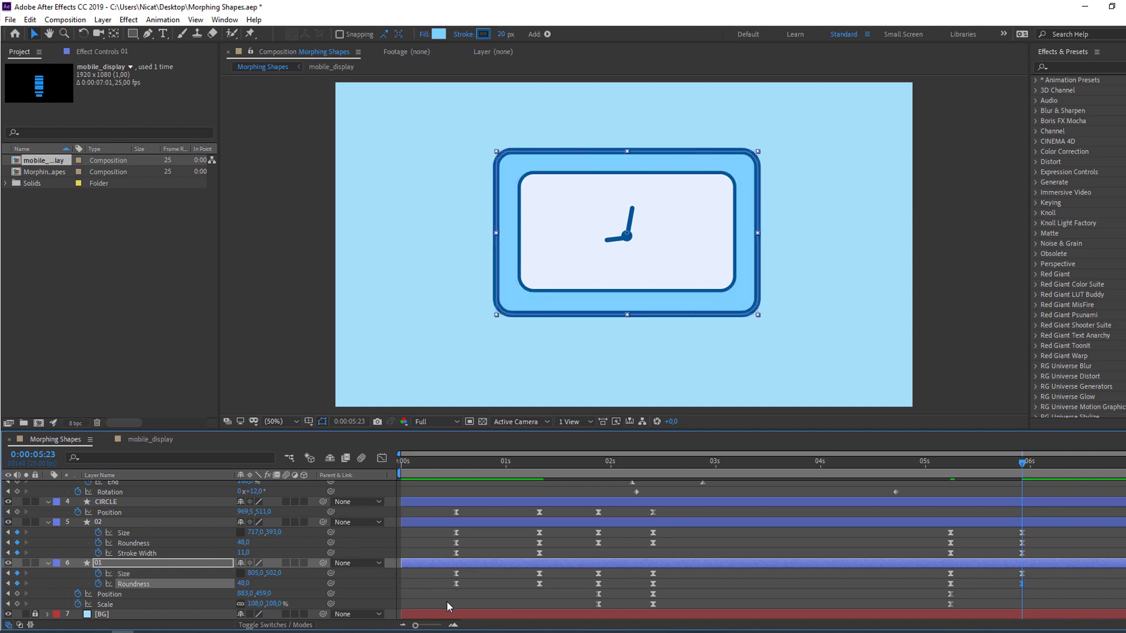
drag(946, 462, 1022, 463)
Step: Add 100% End keyframes to clock2 and clock1 at about 0:00:05:06 and copy their first End keyframes to 0:00:05:23
scroll(862, 549, up, 3)
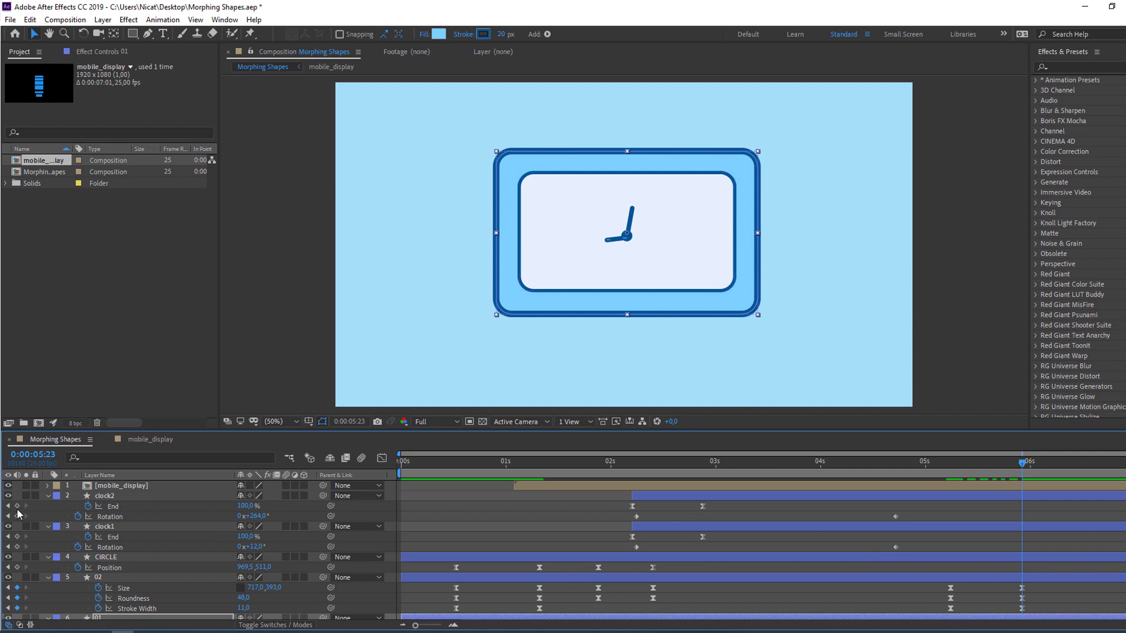
click(17, 506)
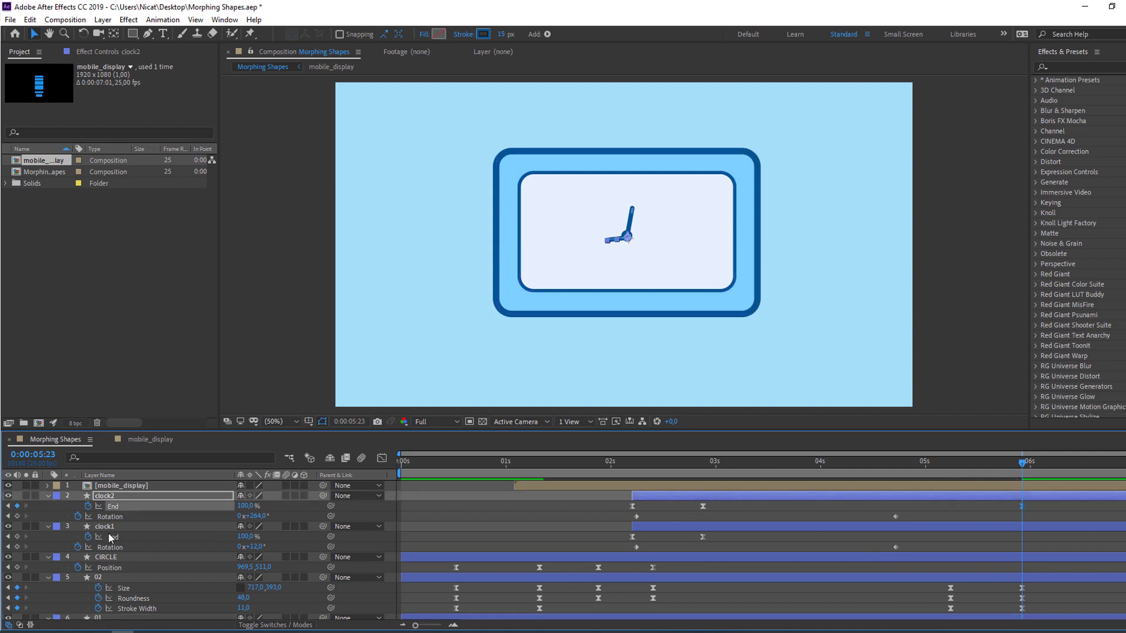
click(17, 536)
drag(1034, 501, 950, 537)
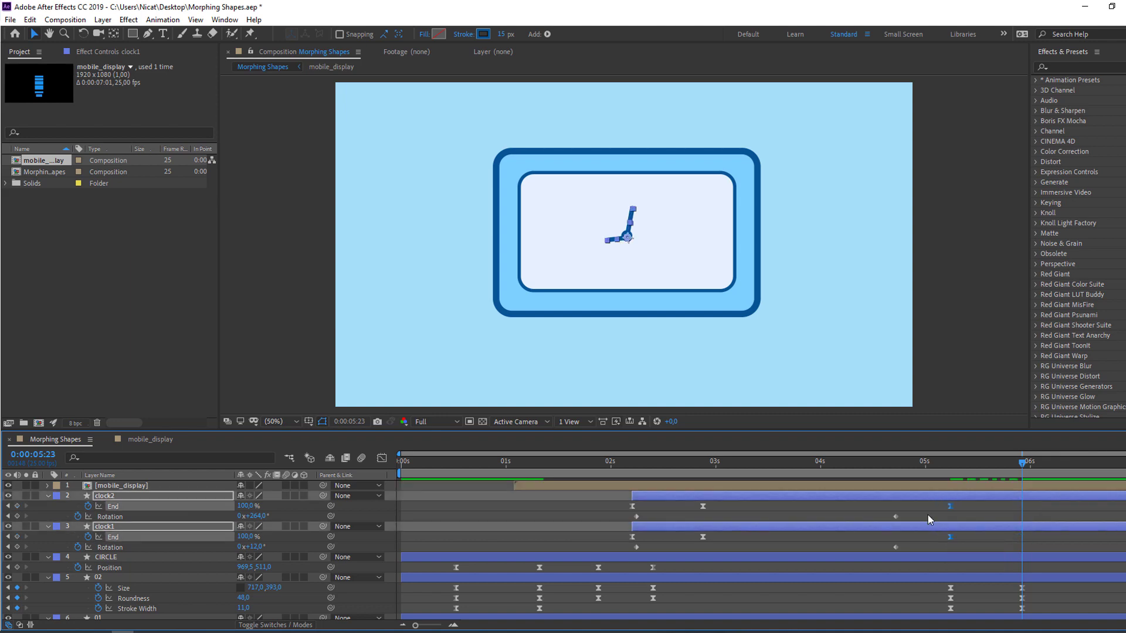
click(586, 521)
click(631, 506)
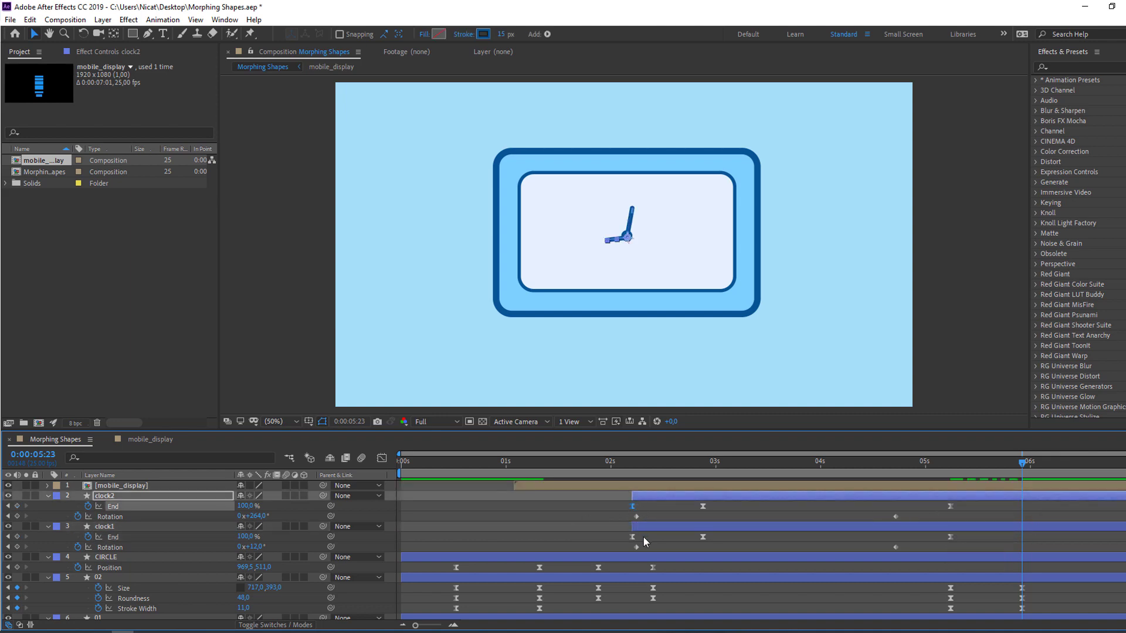
click(632, 537)
Step: Keyframe CIRCLE's Position at 0:00:05:06 and copy its first Position keyframe to 0:00:05:23
drag(929, 463, 951, 471)
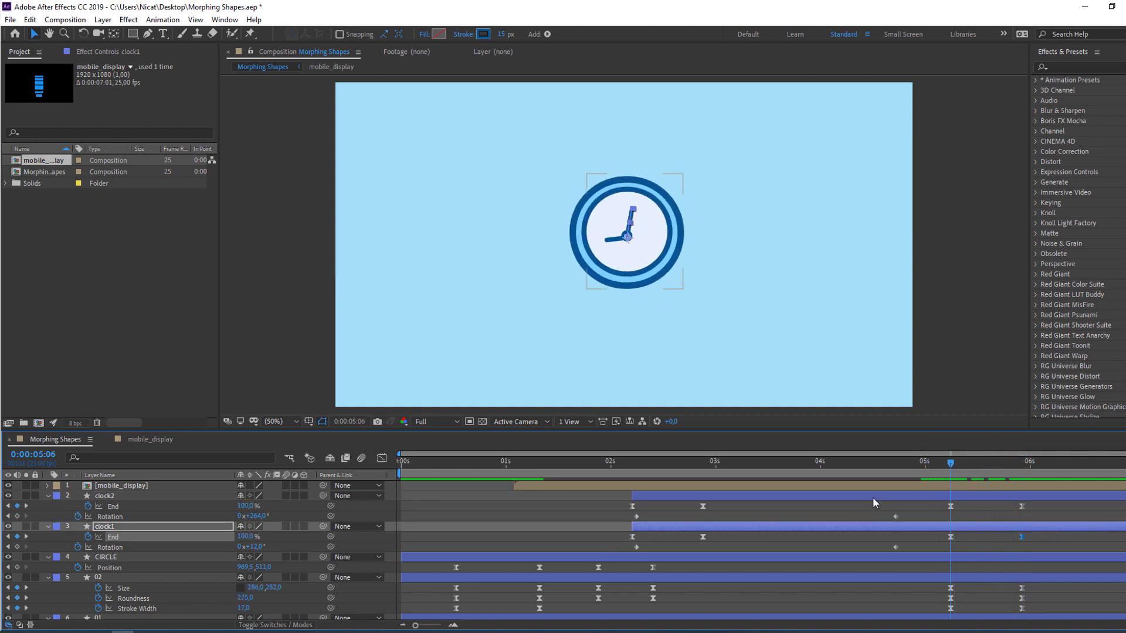
click(169, 564)
click(150, 557)
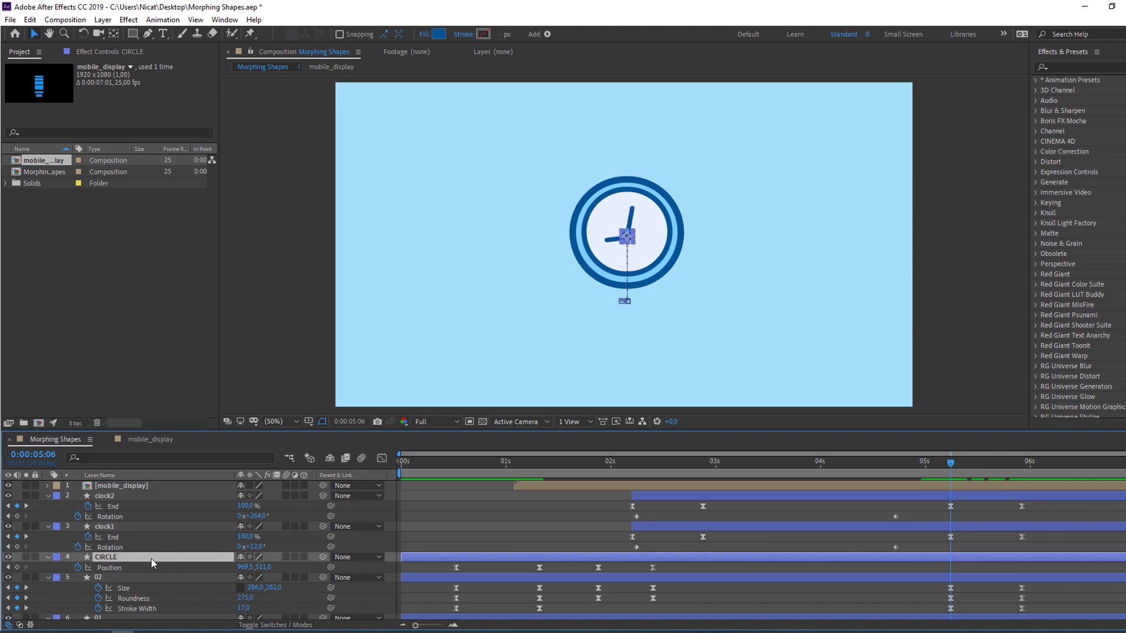
click(18, 567)
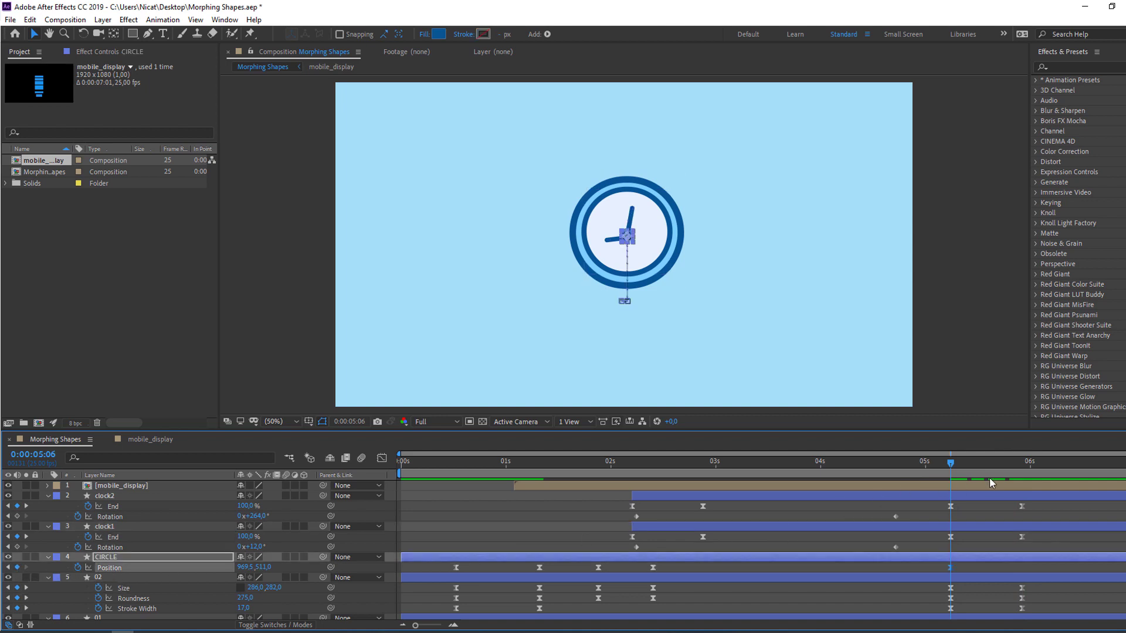
drag(969, 463, 1022, 463)
click(456, 567)
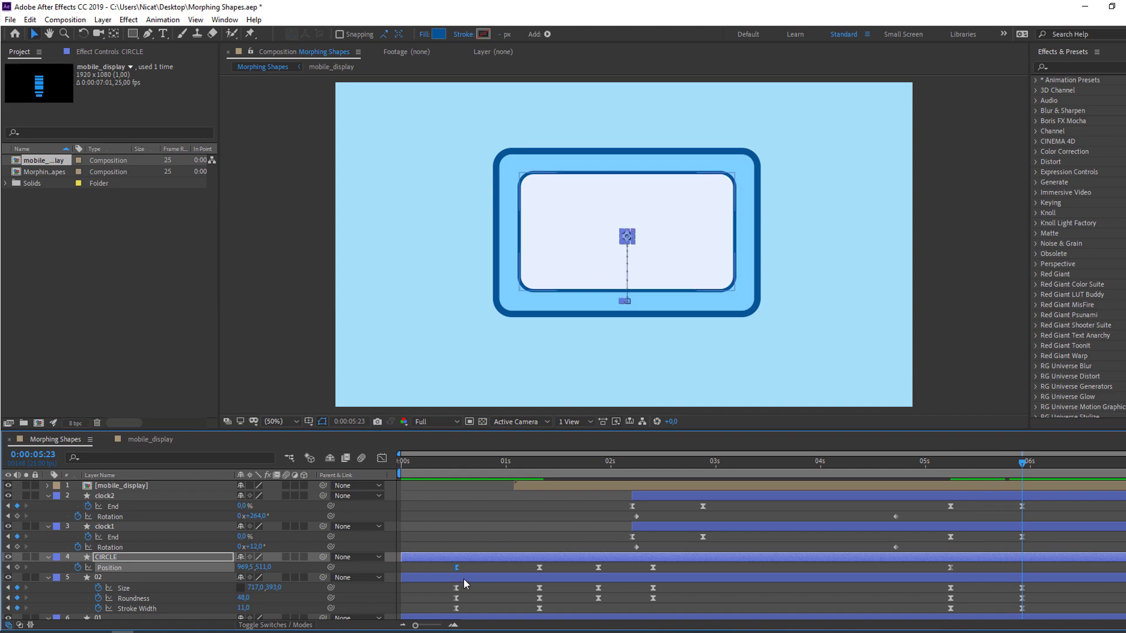
key(ctrl+v)
click(991, 508)
Step: End the work area at 0:00:05:23 and preview the animation
drag(937, 464, 1025, 458)
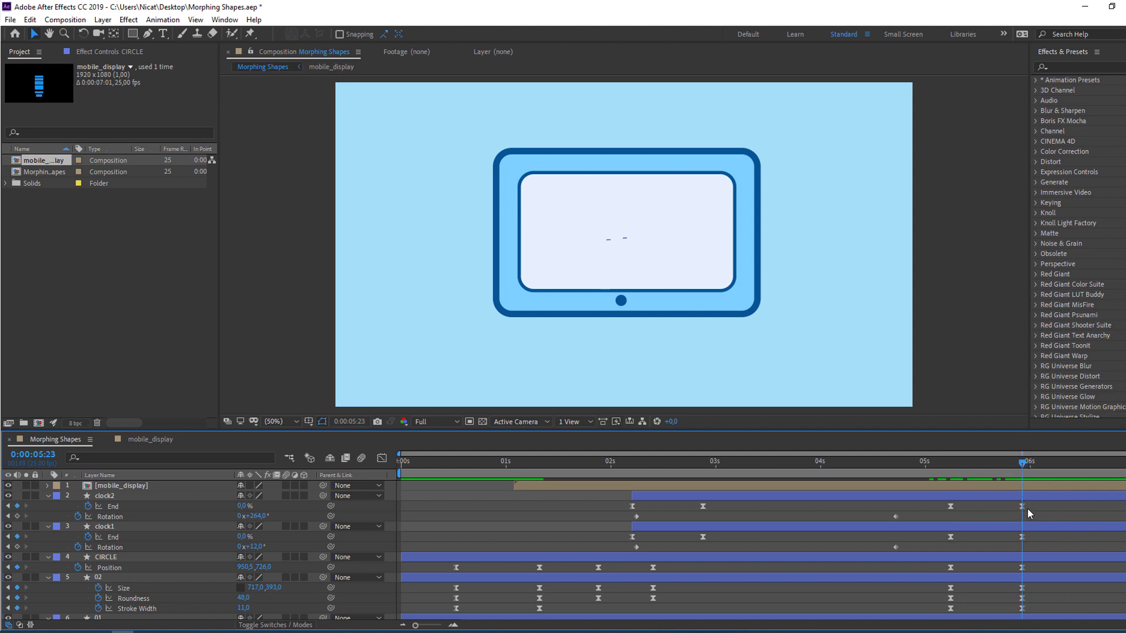
key(n)
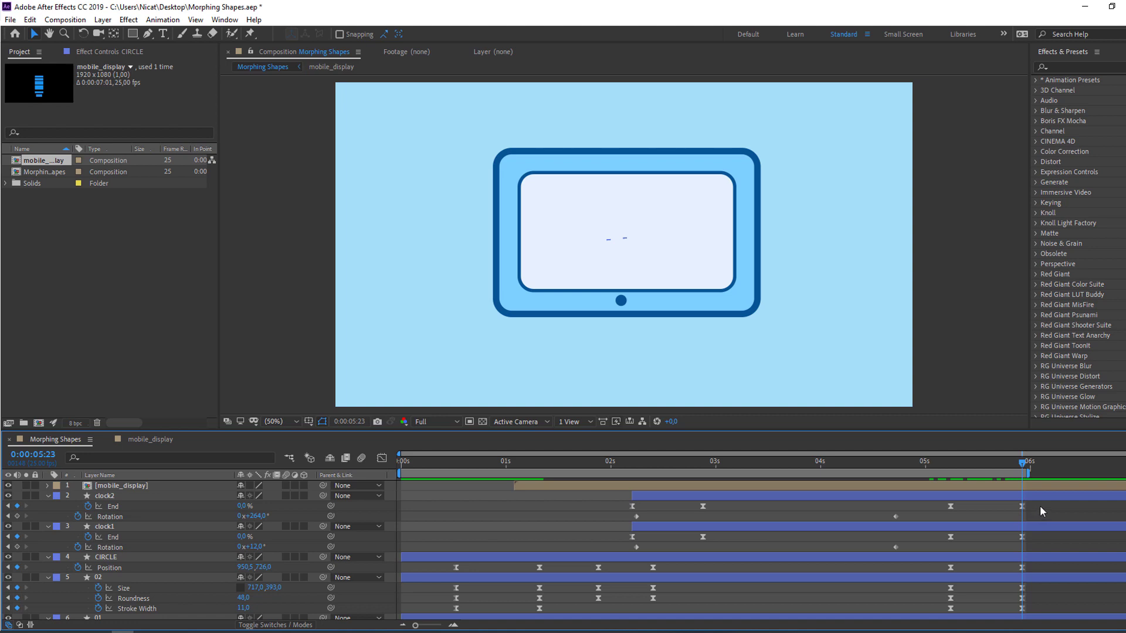
key(space)
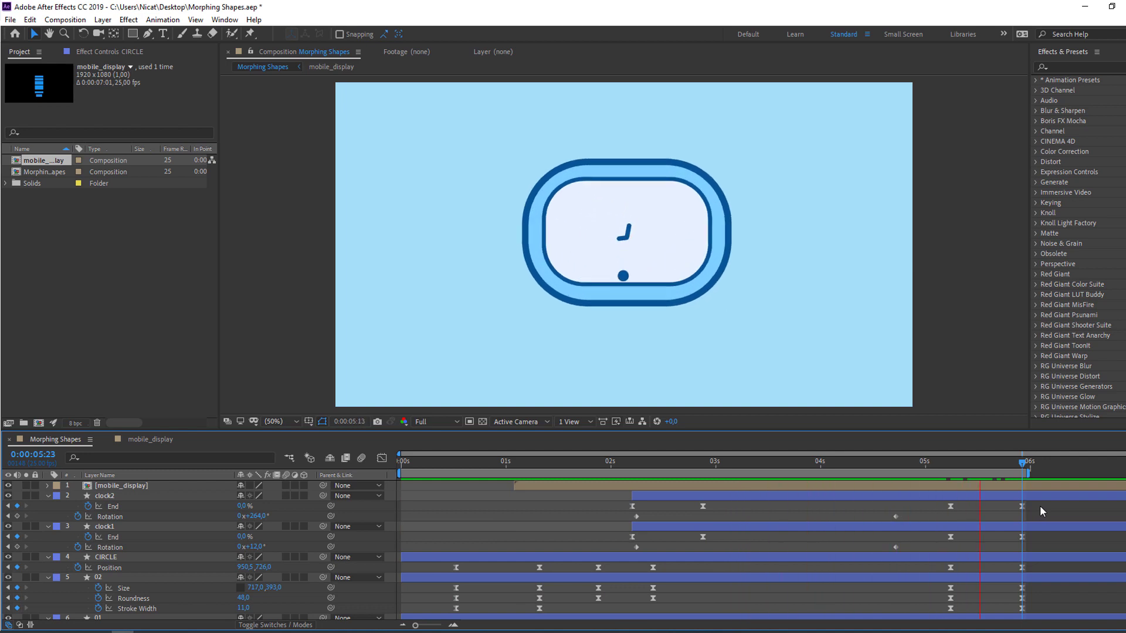
key(space)
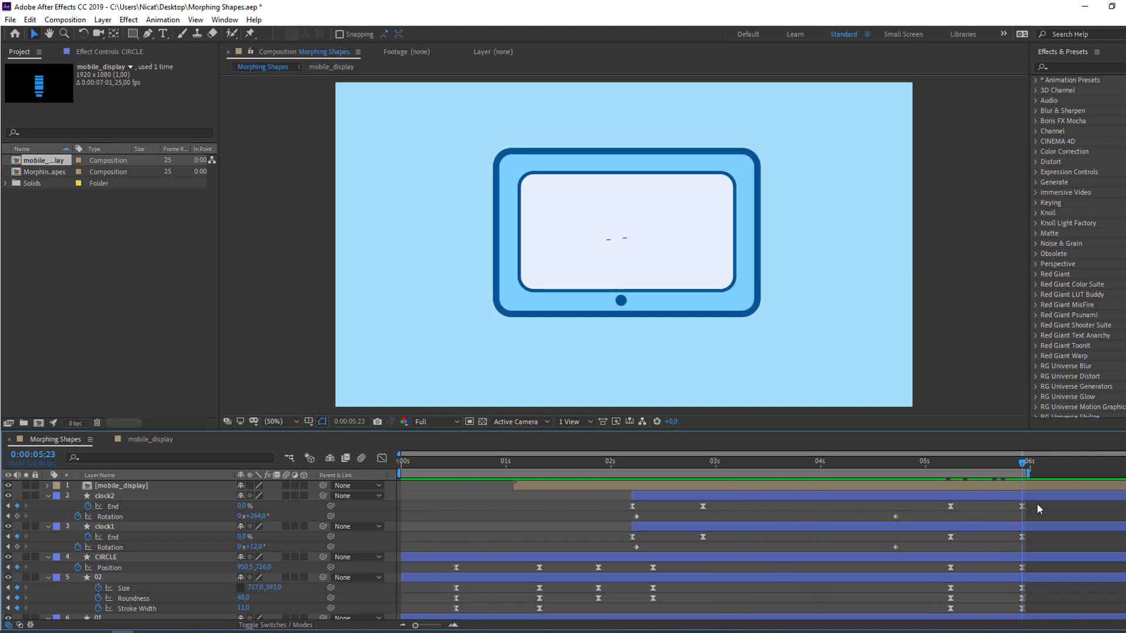
drag(419, 459, 1025, 473)
Step: Copy layer 01's first Position and Scale keyframes to 0:00:05:23, and preview the composition
scroll(937, 551, down, 3)
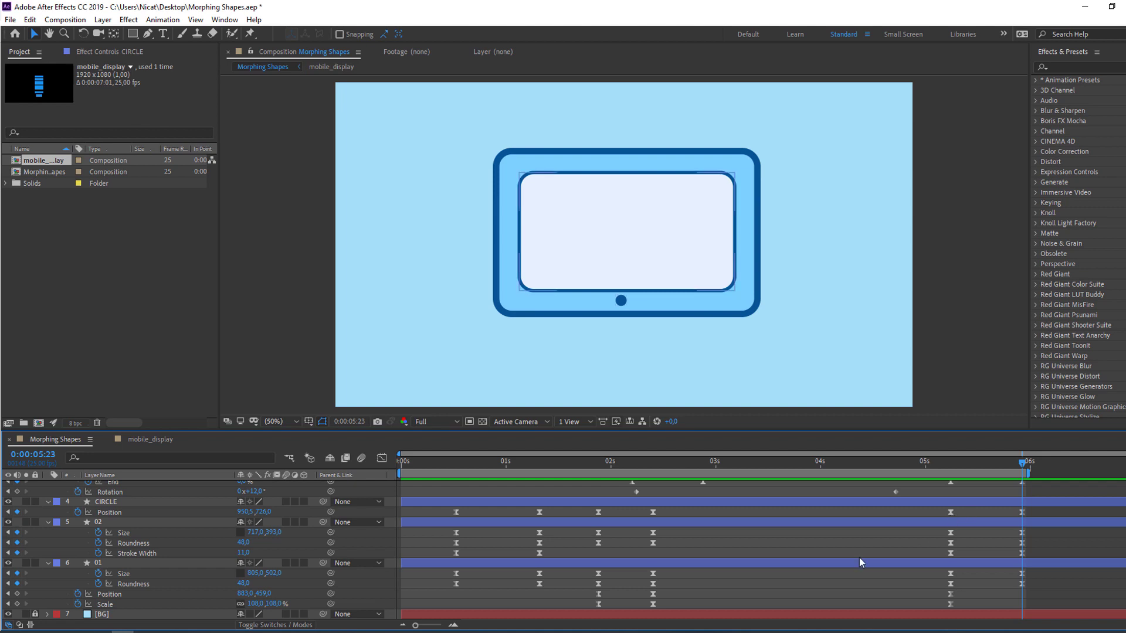
click(598, 594)
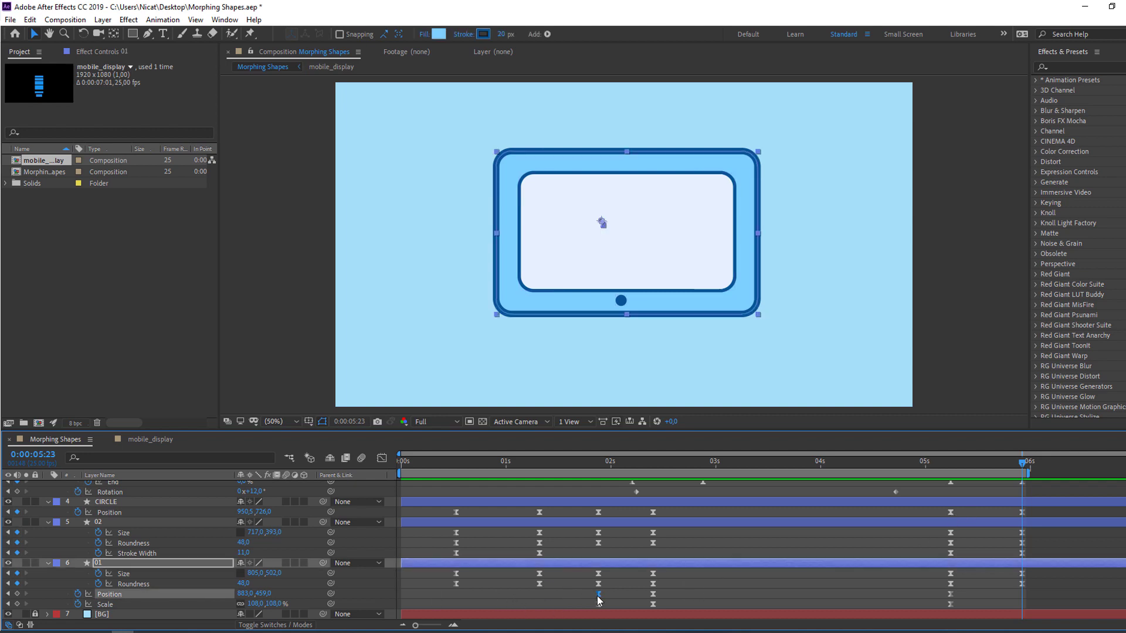
key(ctrl+v)
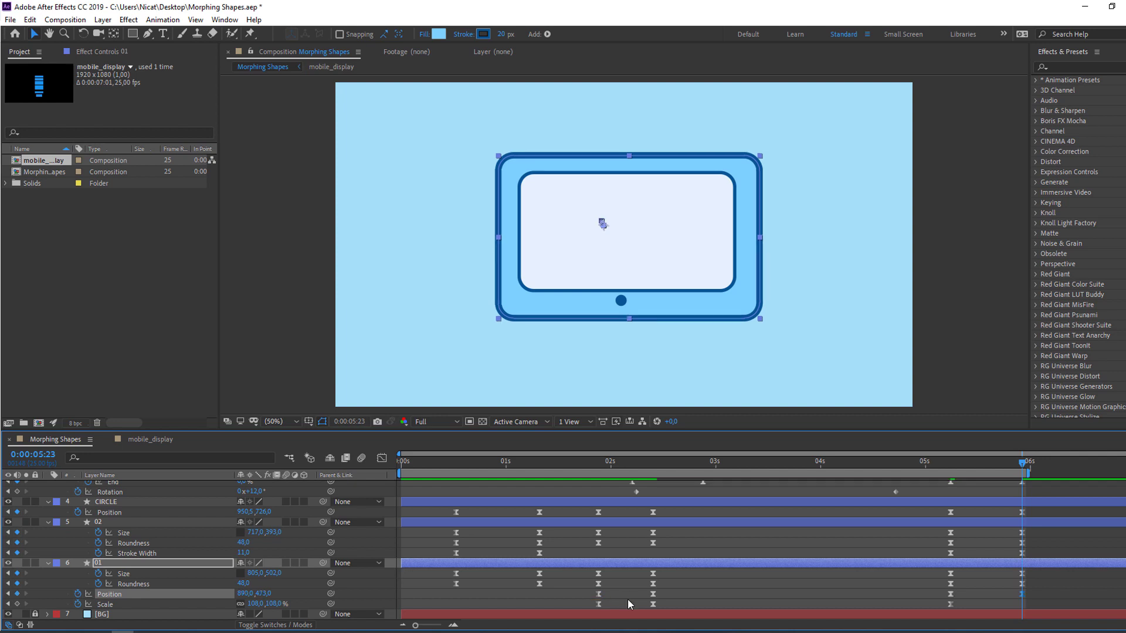
click(598, 604)
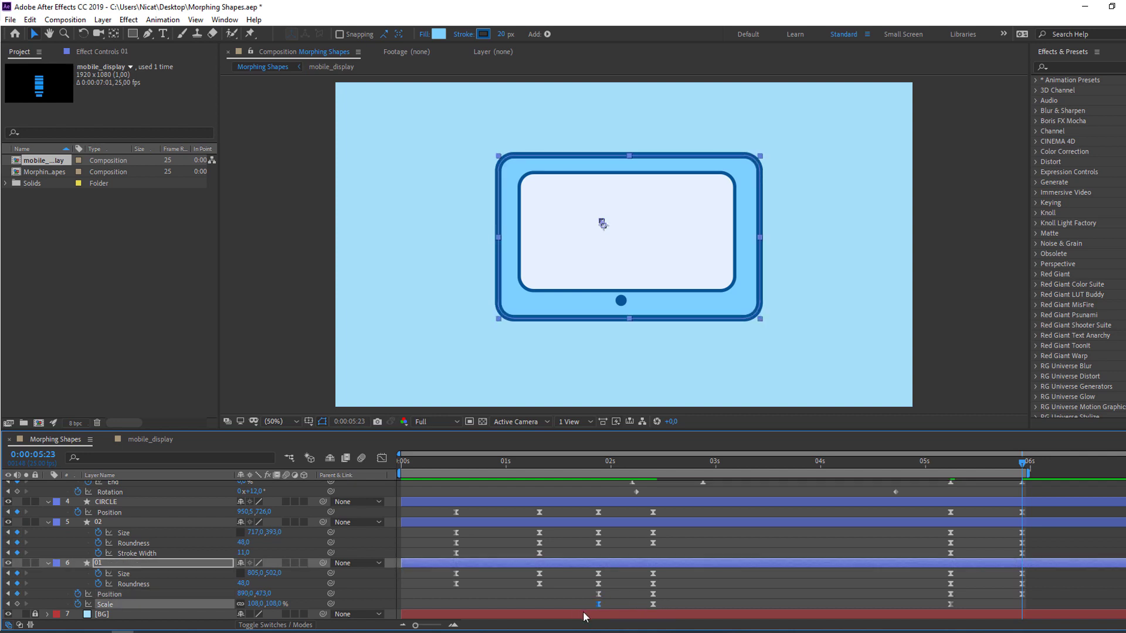
drag(986, 459, 1009, 461)
click(874, 550)
key(space)
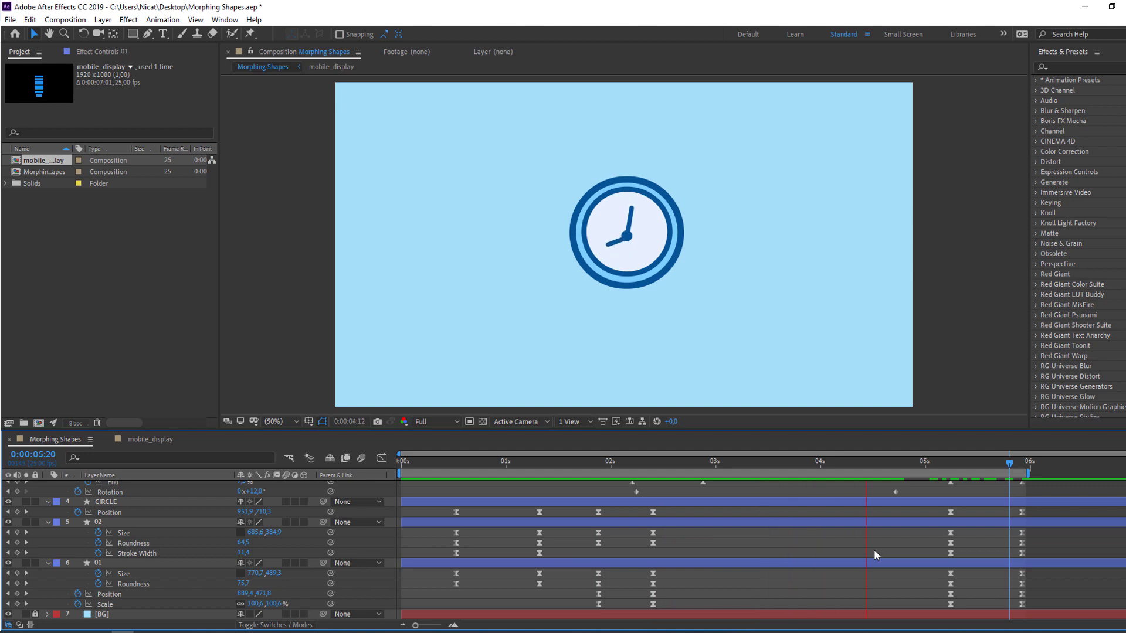
key(space)
Step: Shift the clock hands' last Rotation keyframes to about 0:00:03:14 and the closing morph keyframes above layer 01 to about 0:00:03:20 and 0:00:04:12
scroll(880, 548, up, 2)
drag(746, 465, 795, 461)
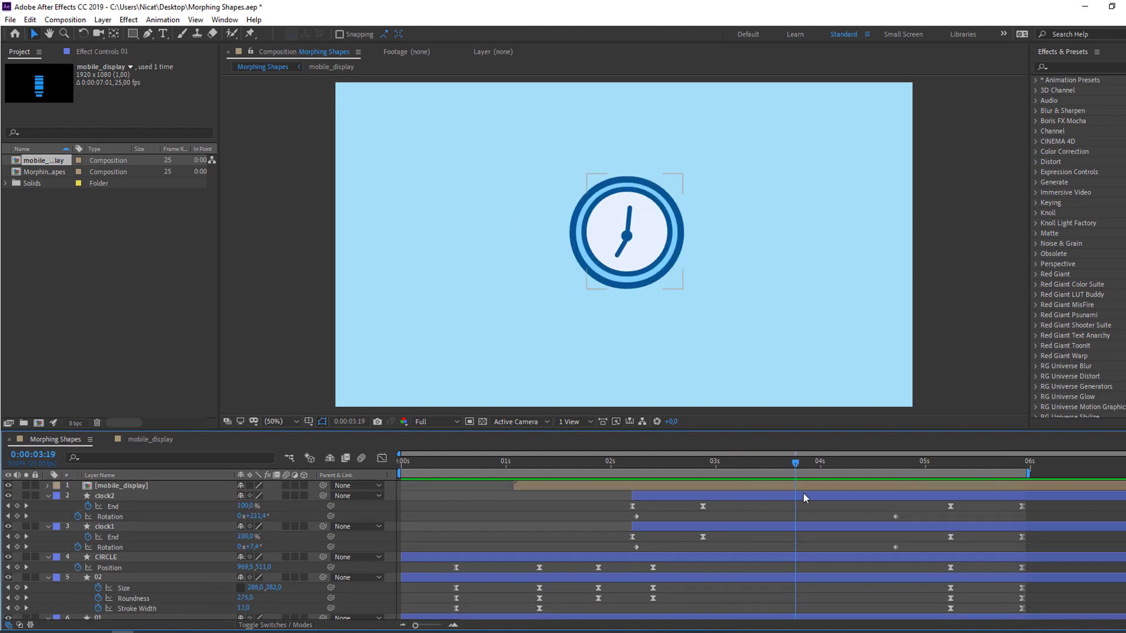
drag(919, 513, 894, 554)
drag(1066, 504, 888, 616)
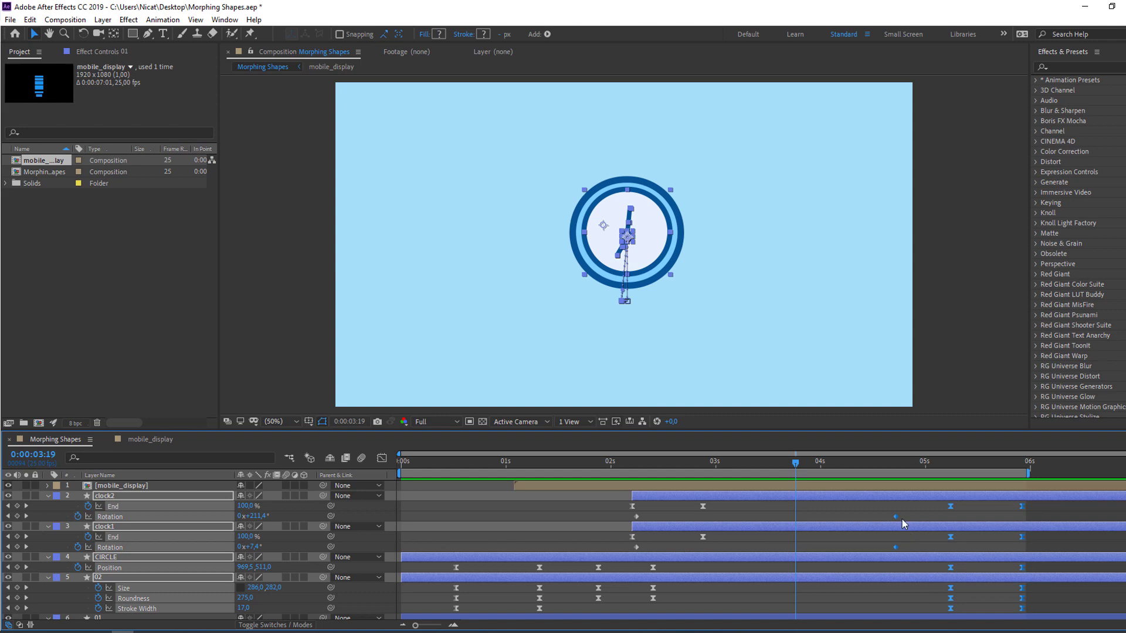
drag(884, 515, 762, 516)
drag(692, 464, 803, 466)
drag(917, 508, 823, 615)
drag(828, 505, 800, 506)
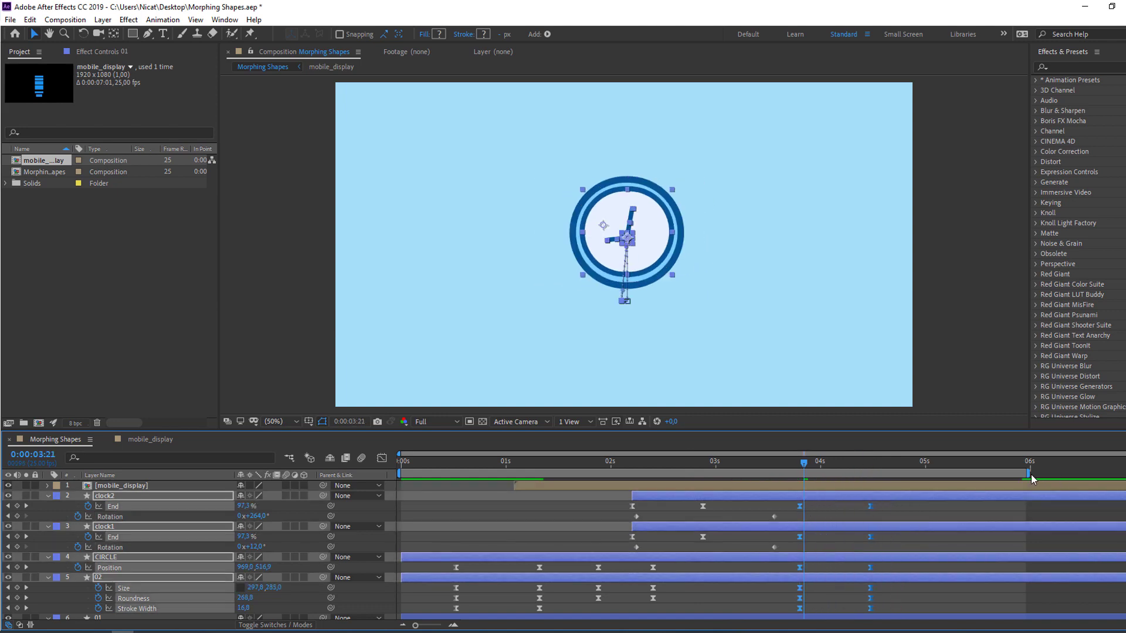
Step: Shorten the work area to end at about 0:00:04:13 and preview it
drag(1029, 472, 877, 482)
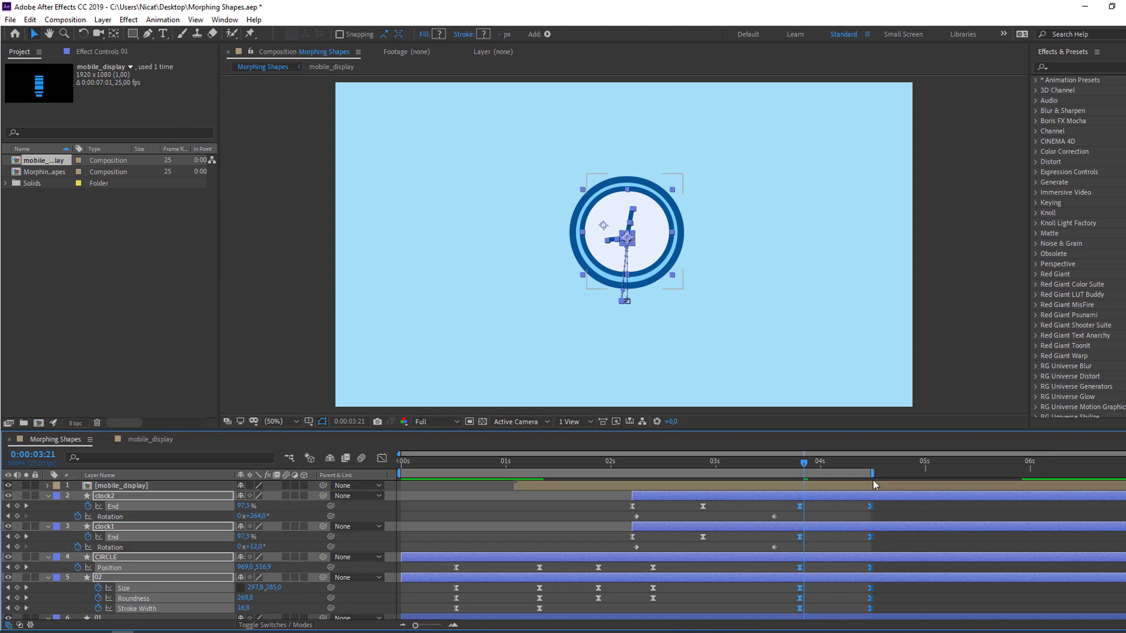
key(space)
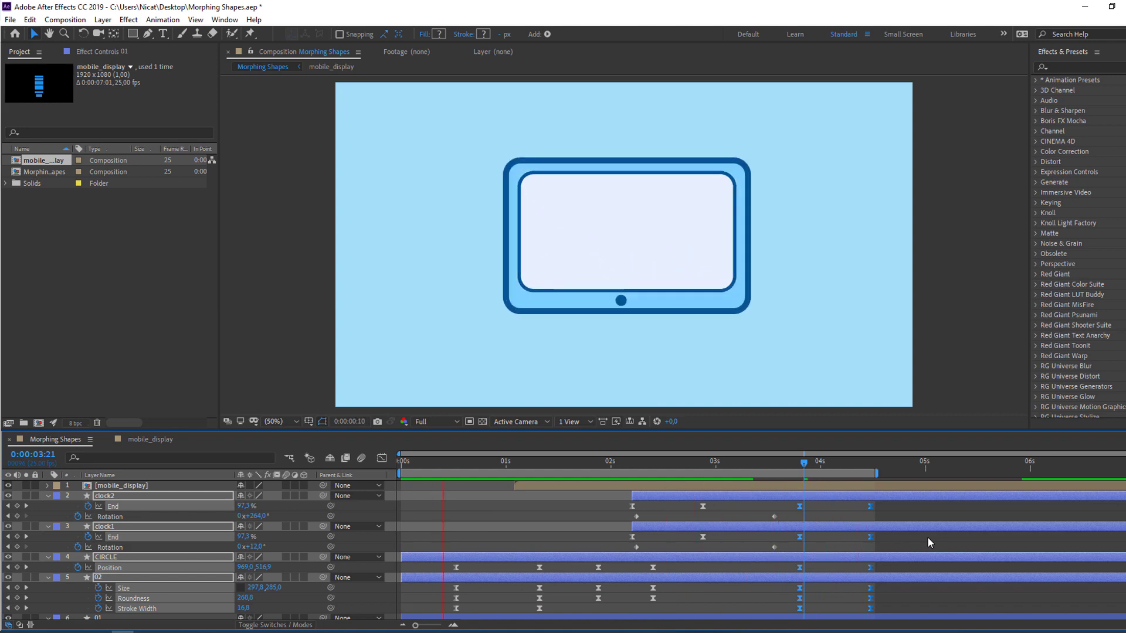
key(space)
Step: Shift layer 01's closing keyframes to about 0:00:03:20 and 0:00:04:12 to match the other layers, and preview the composition
scroll(927, 536, down, 3)
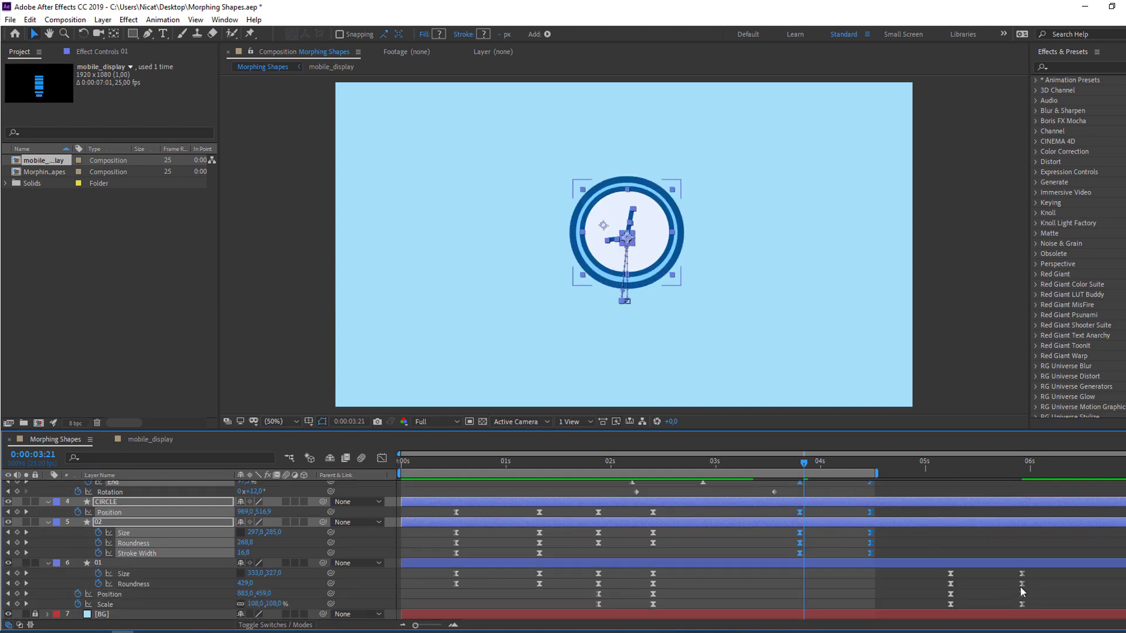
drag(1040, 610, 801, 575)
key(space)
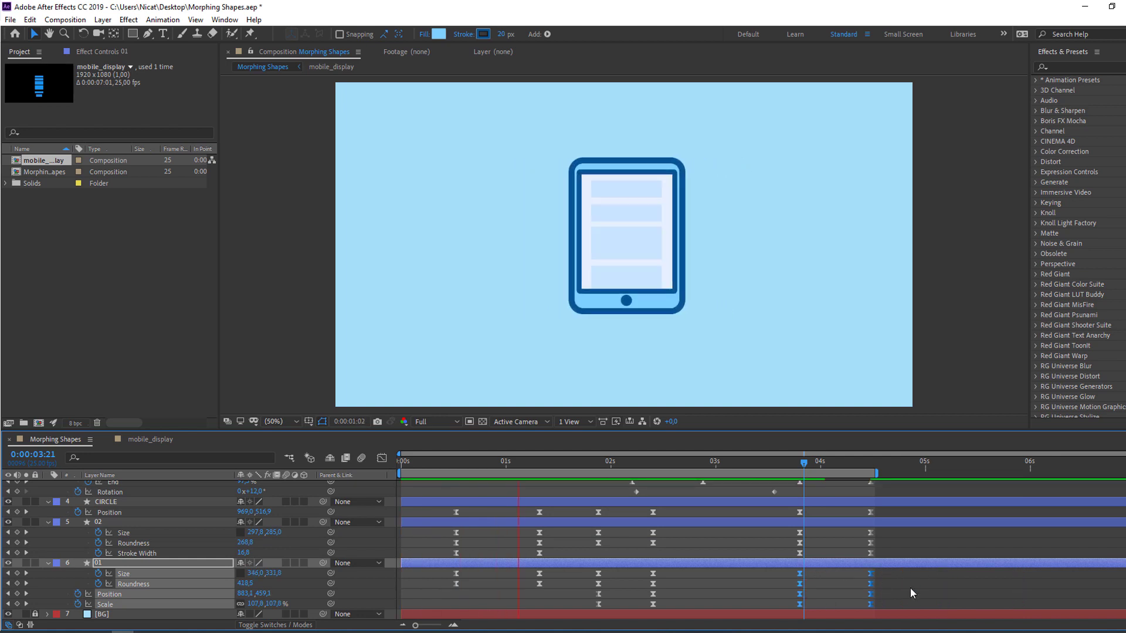